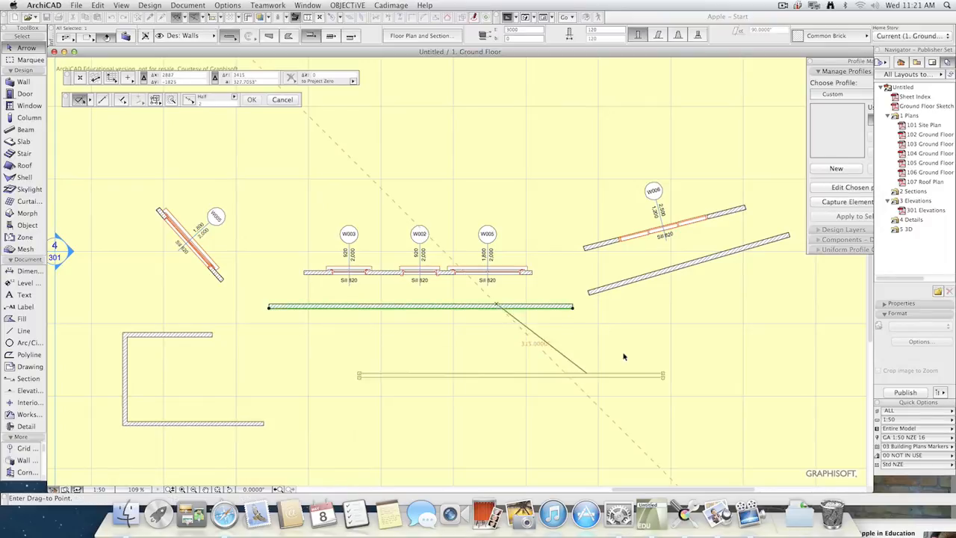
# Cancel the wall drag in progress and clear the wall selection.
pyautogui.press('Escape')
pyautogui.click(263, 355)
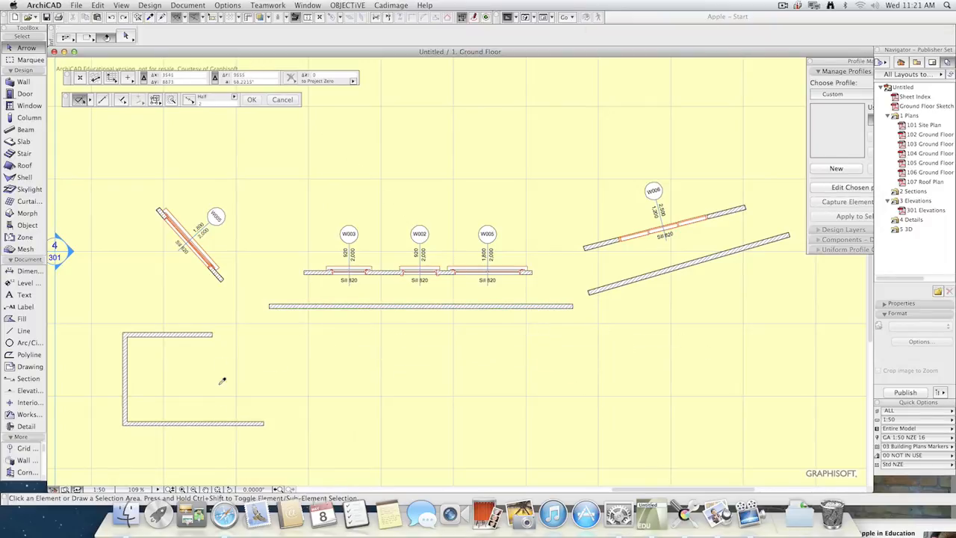
pyautogui.click(167, 423)
pyautogui.moveTo(188, 436); pyautogui.dragTo(380, 283, button='middle')
pyautogui.press('Escape')
# Open the Window tool's default settings, choose Cadimage Window from Cadimage Library 16 and start parametrically designing a new window.
pyautogui.click(28, 105)
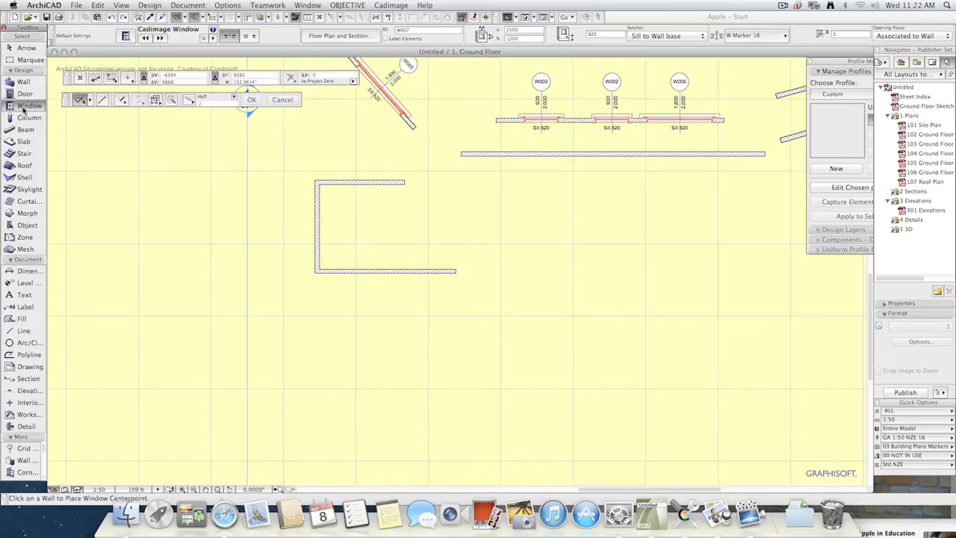
pyautogui.doubleClick(36, 106)
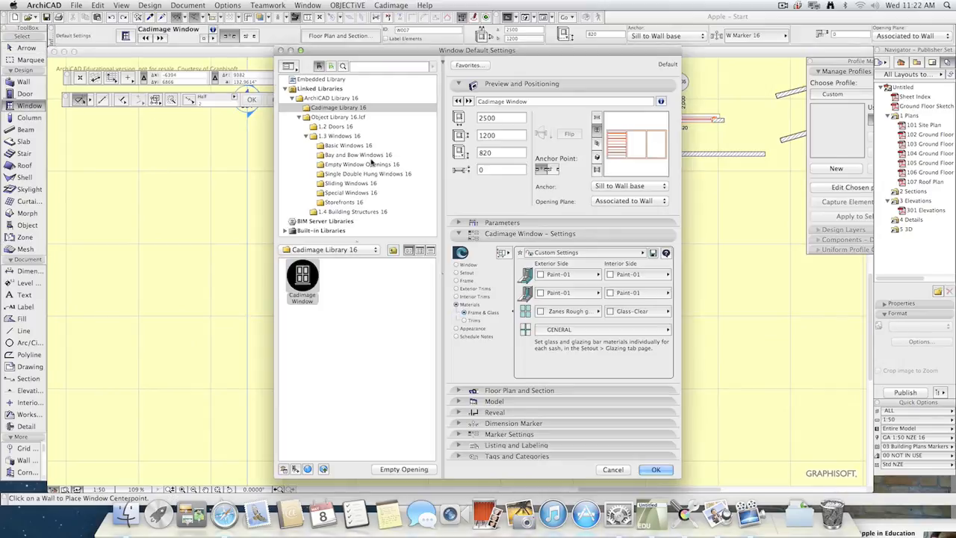
pyautogui.click(356, 174)
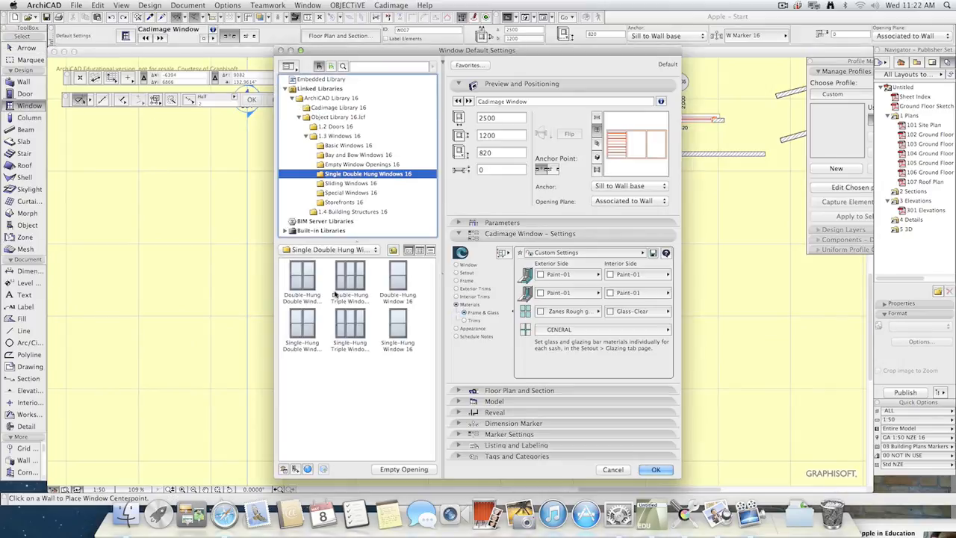
pyautogui.click(357, 288)
pyautogui.click(313, 108)
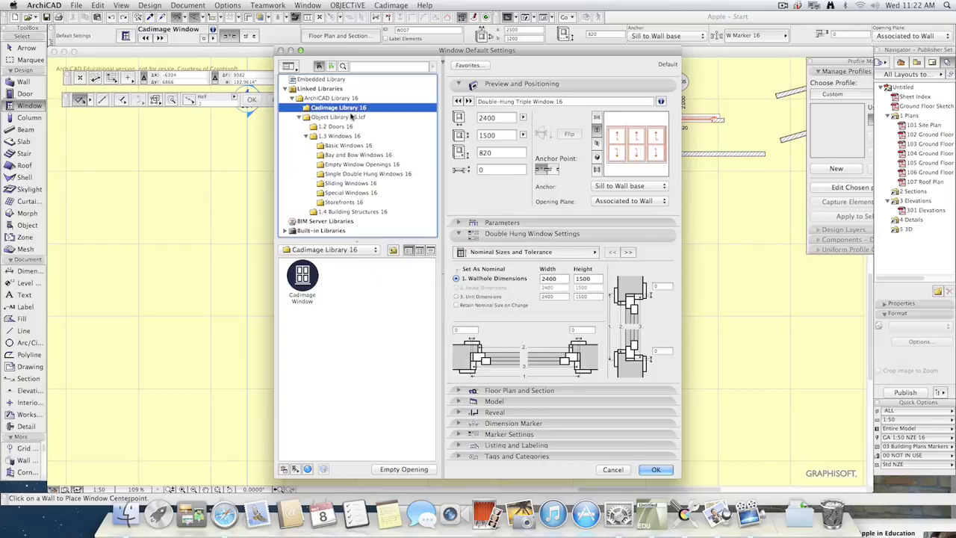
pyautogui.click(304, 286)
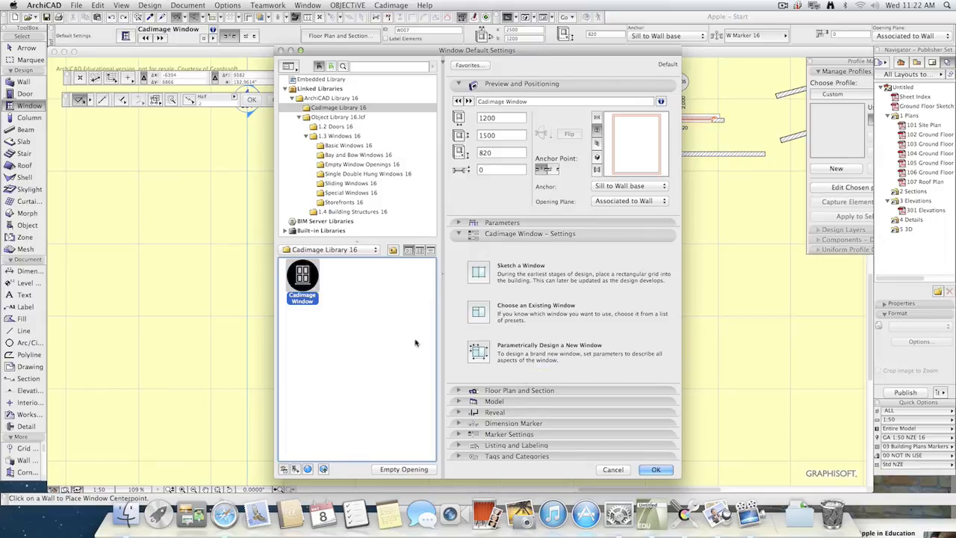
pyautogui.click(482, 351)
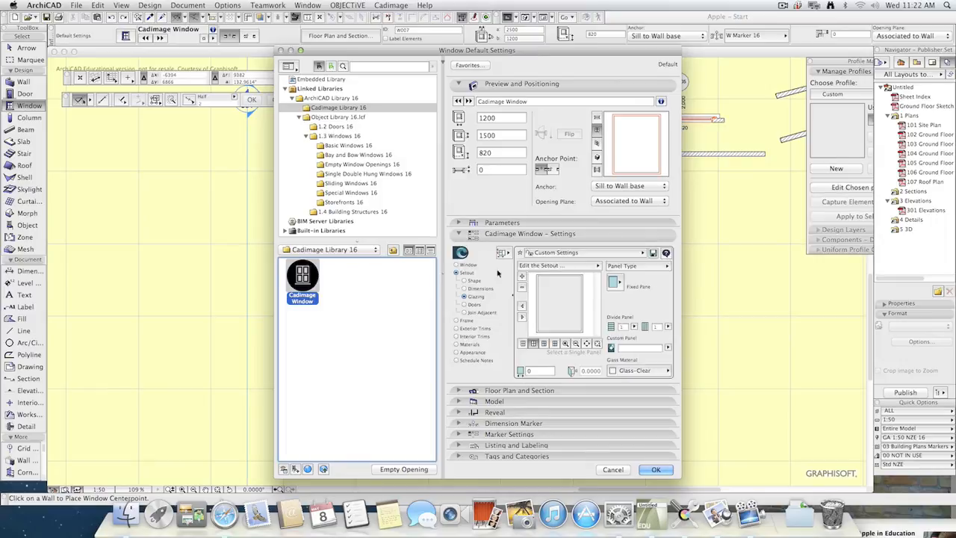
# Switch the window settings between the available design levels for comparison, including Developed Design, and finish on Detailed Design.
pyautogui.click(505, 256)
pyautogui.click(549, 254)
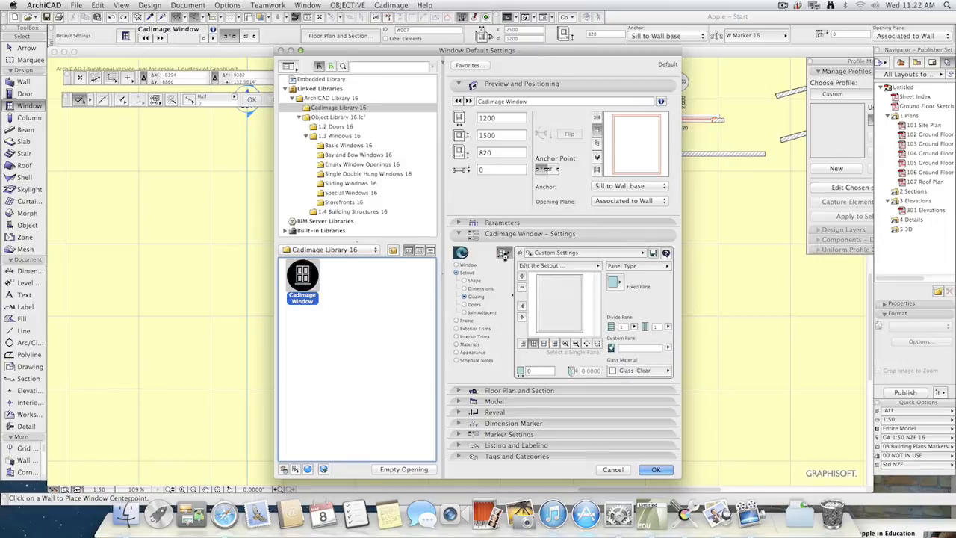
pyautogui.click(505, 256)
pyautogui.click(557, 265)
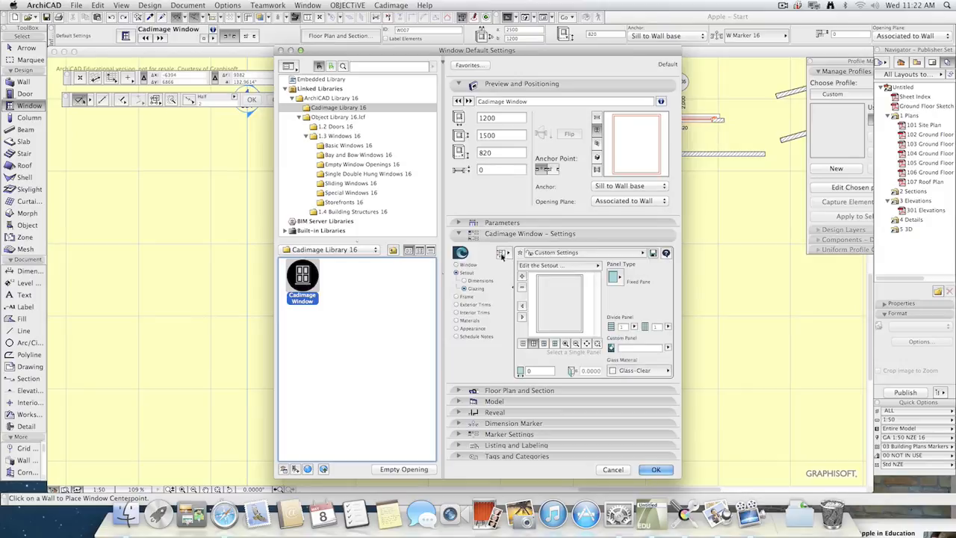
pyautogui.click(502, 254)
pyautogui.click(536, 284)
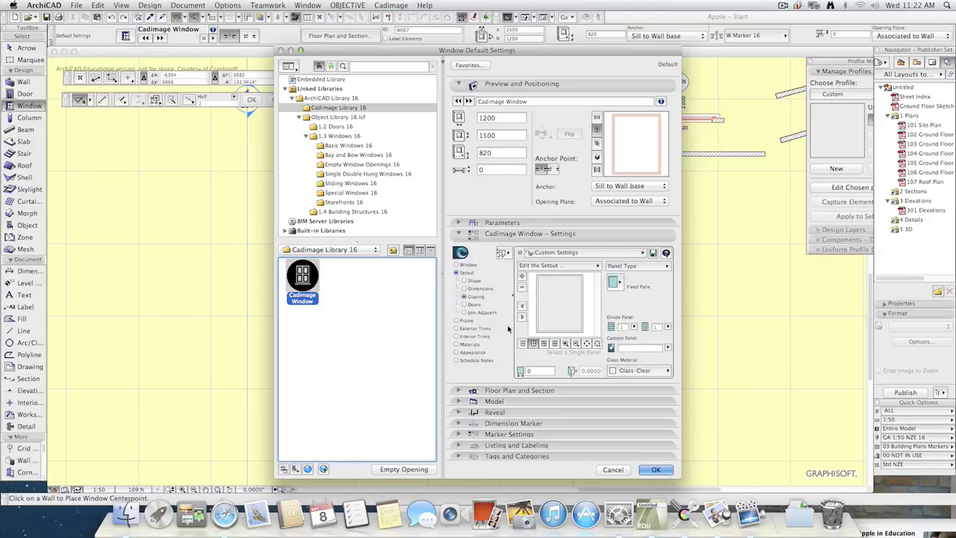
pyautogui.click(501, 253)
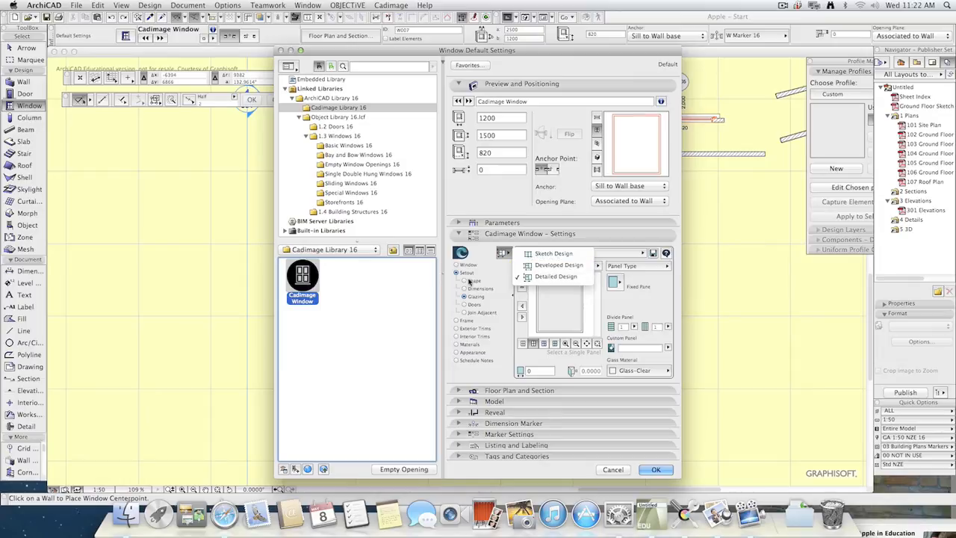
pyautogui.click(574, 266)
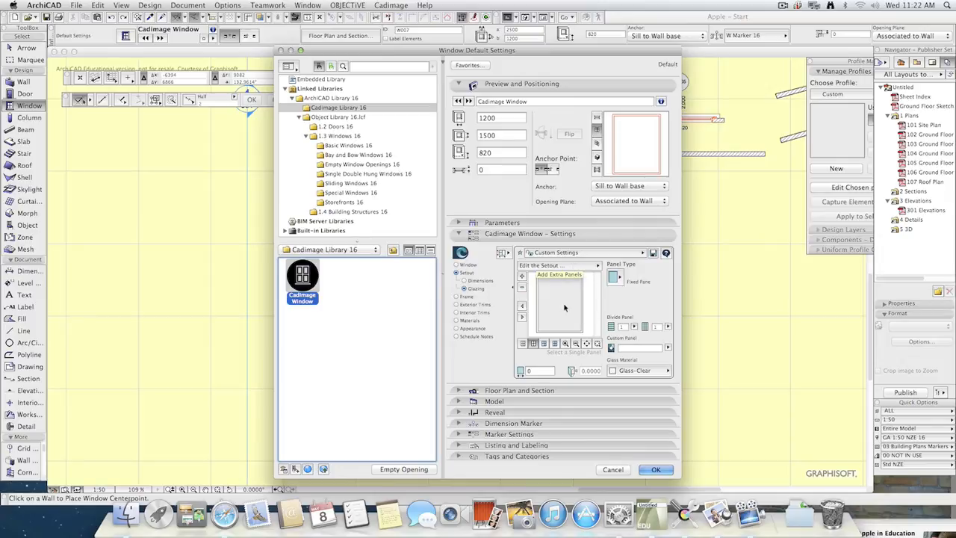
pyautogui.click(502, 254)
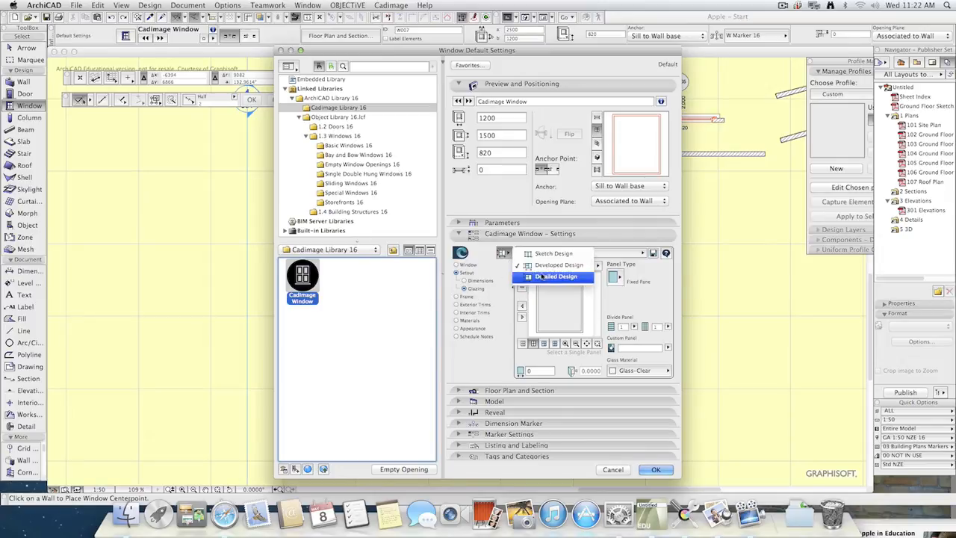
pyautogui.click(552, 276)
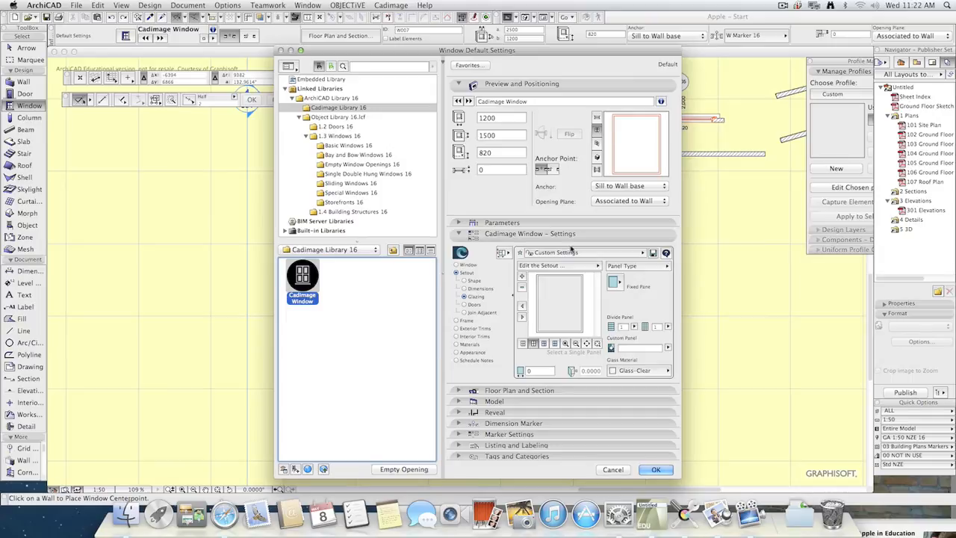
# Switch to Preview to examine the arched window in photo DSC03960.JPG, and return to ArchiCAD.
pyautogui.press('super+Tab')
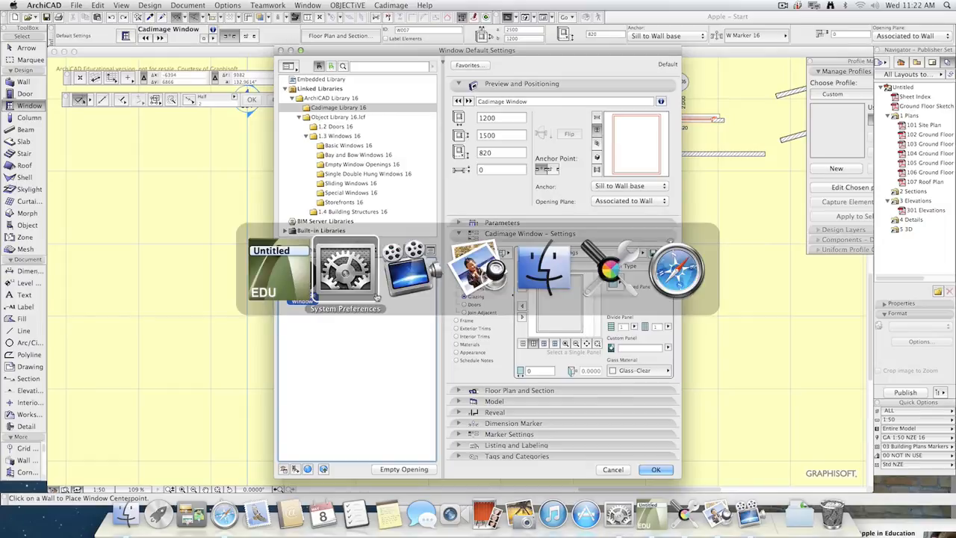
pyautogui.click(471, 275)
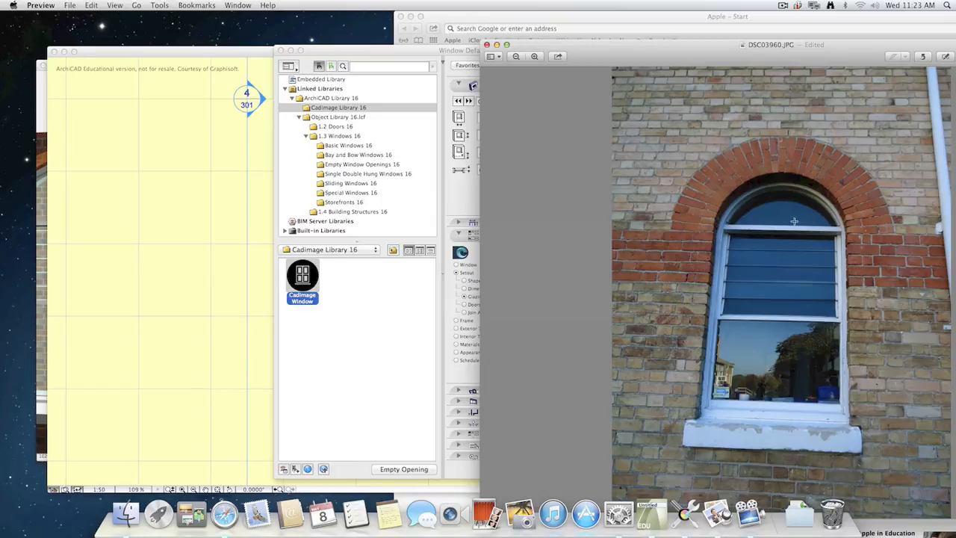
pyautogui.click(373, 341)
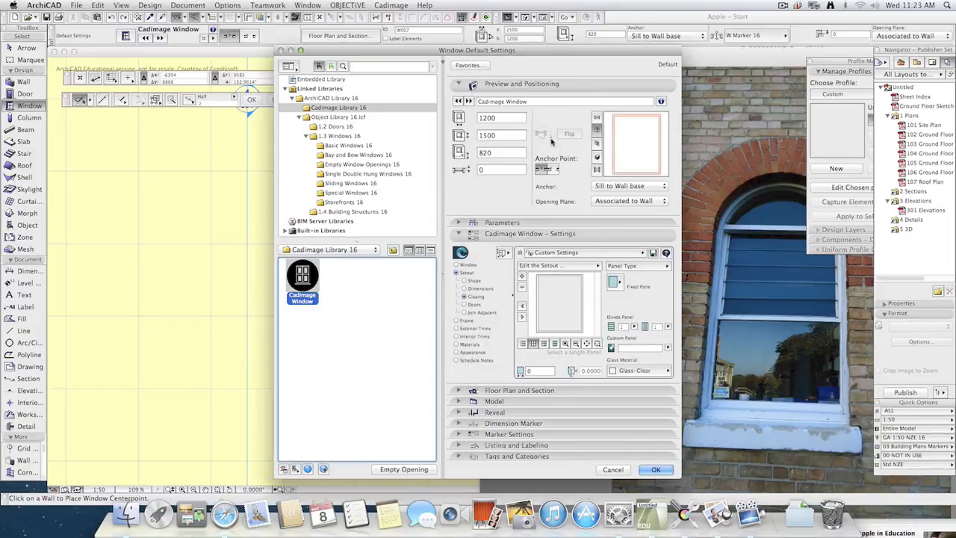
# Set the window's height to 1800, its width to 900 and its sill height to 600.
pyautogui.click(517, 134)
pyautogui.write('18')
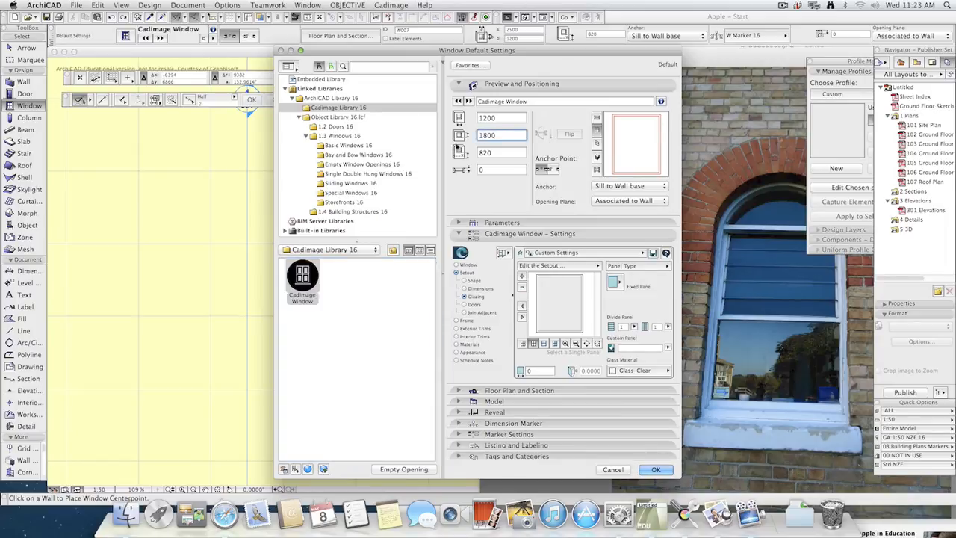
pyautogui.click(508, 117)
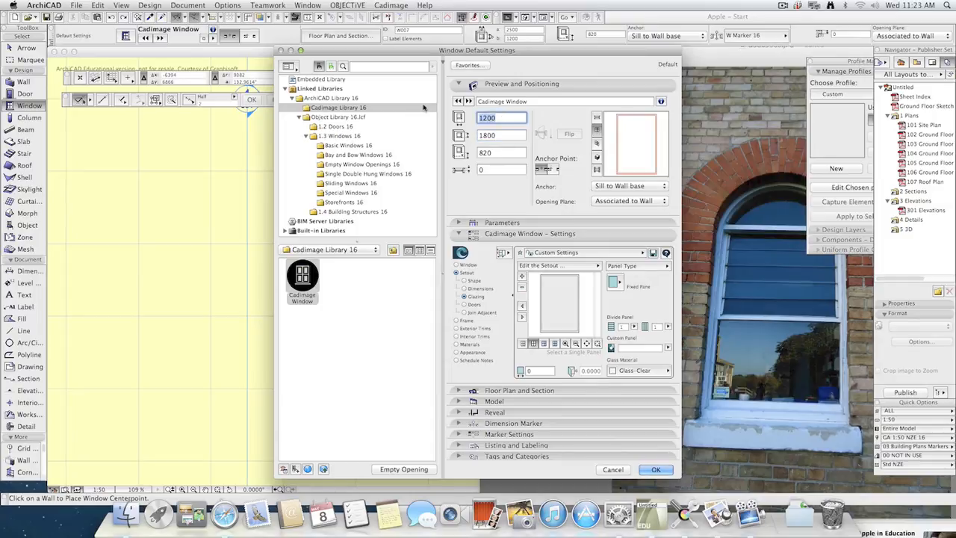
pyautogui.write('900')
pyautogui.click(519, 136)
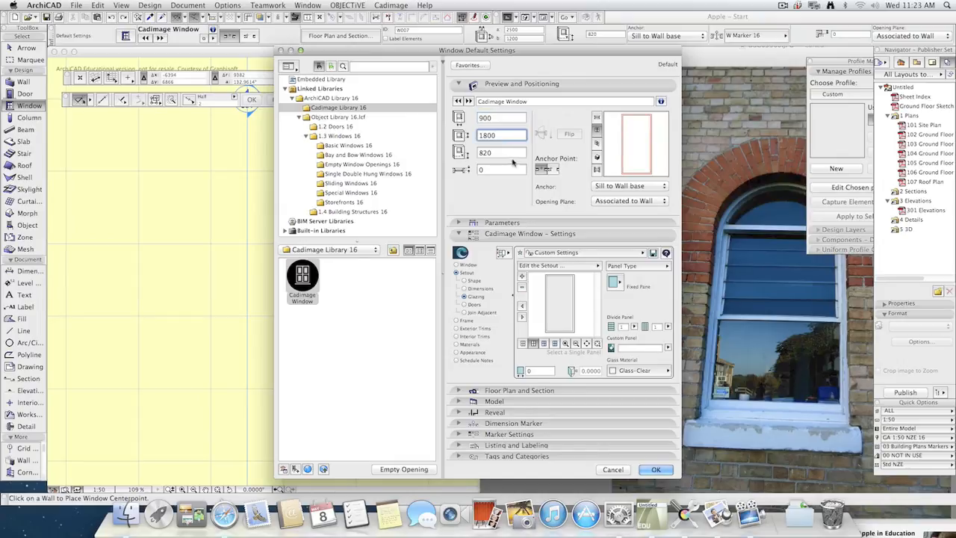
pyautogui.click(517, 153)
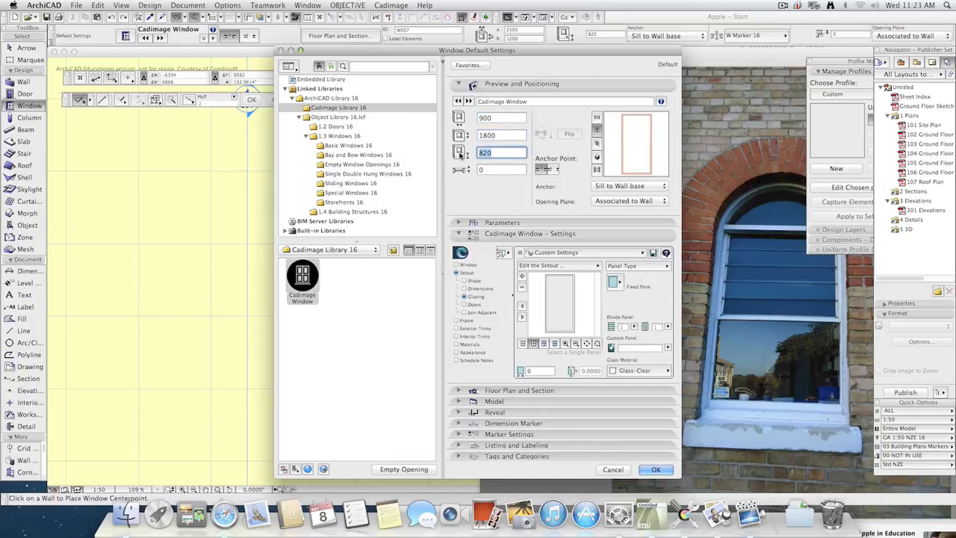
pyautogui.write('600')
# Change the window's head shape to Arch in the setout shape settings.
pyautogui.click(473, 281)
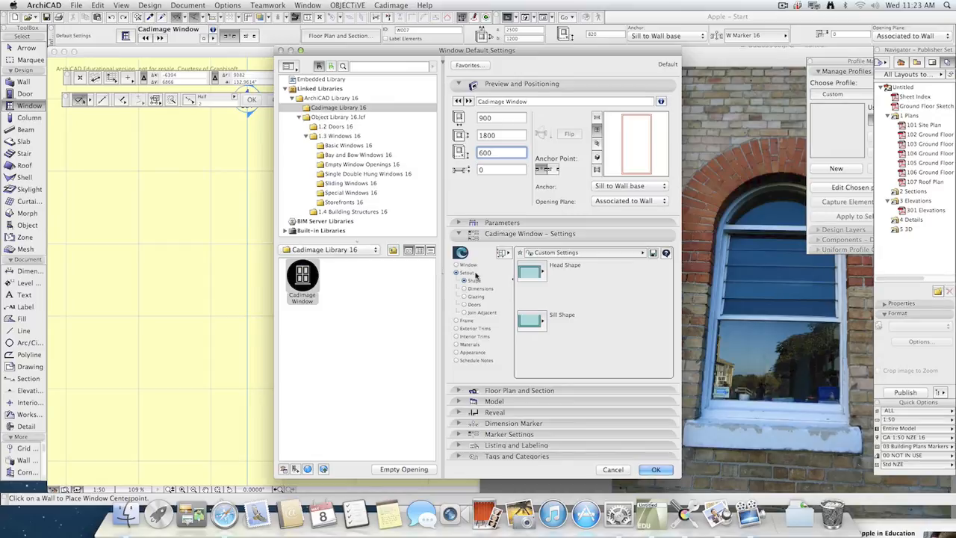
pyautogui.click(531, 275)
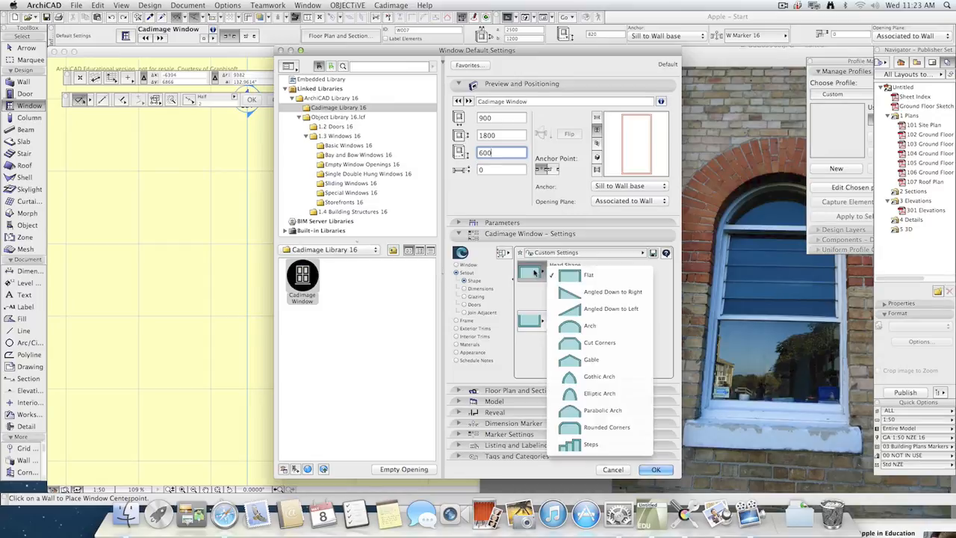
pyautogui.click(592, 326)
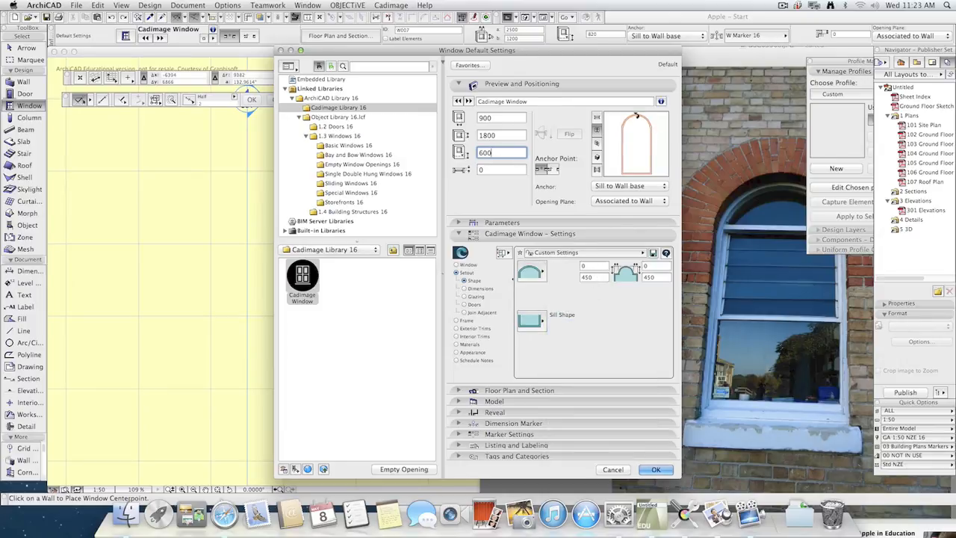
# Try an arch height of 1000 on both sides of the window head.
pyautogui.click(604, 278)
pyautogui.write('1000')
pyautogui.click(654, 278)
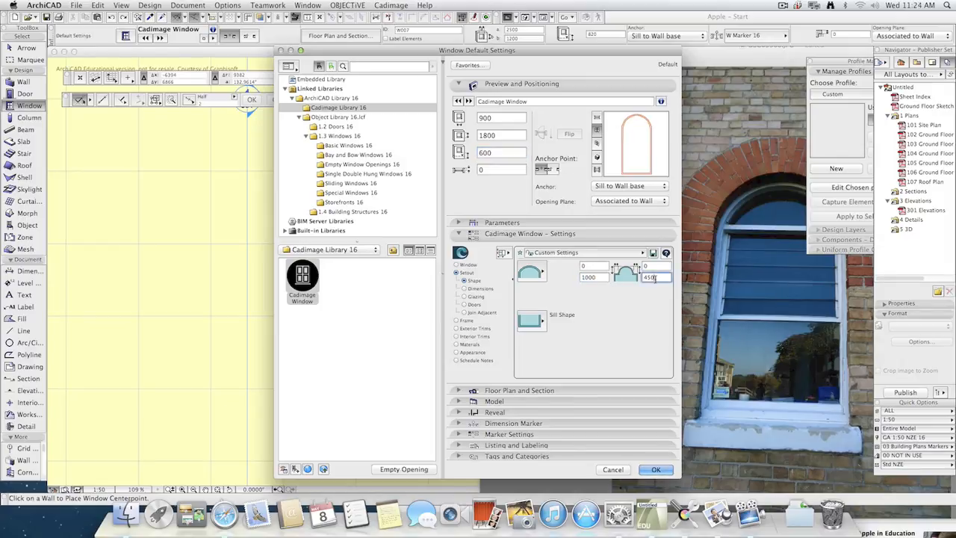
pyautogui.doubleClick(661, 278)
pyautogui.write('1000')
# Try an arch height of 200 on both sides of the window head.
pyautogui.click(590, 278)
pyautogui.doubleClick(590, 278)
pyautogui.press('BackSpace')
pyautogui.write('200')
pyautogui.press('Tab')
pyautogui.click(598, 277)
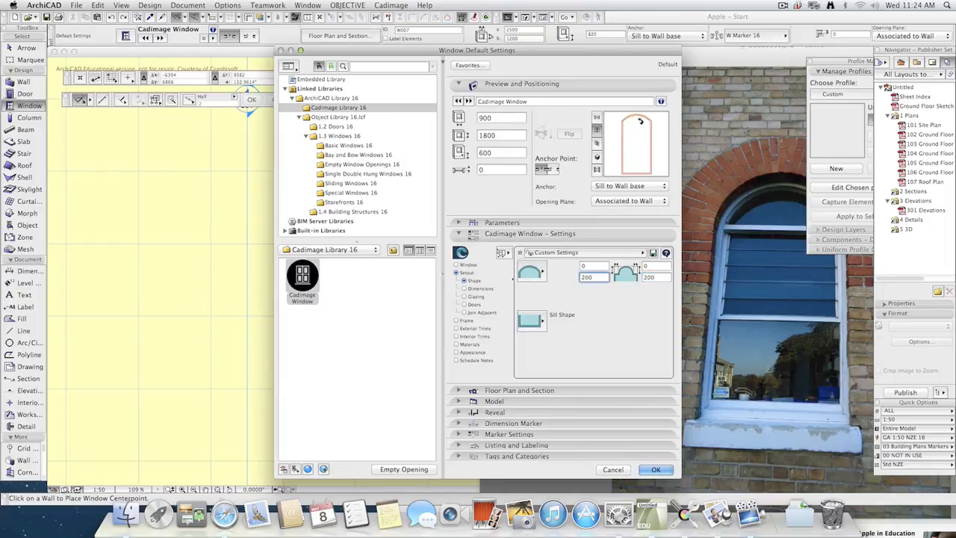
# Try an arch height of 300 on both sides of the window head.
pyautogui.moveTo(597, 278); pyautogui.dragTo(576, 278)
pyautogui.write('300')
pyautogui.moveTo(645, 278); pyautogui.dragTo(625, 280)
pyautogui.write('300')
# Set the arch height to 450 on both sides of the window head.
pyautogui.click(601, 278)
pyautogui.write('450')
pyautogui.click(643, 278)
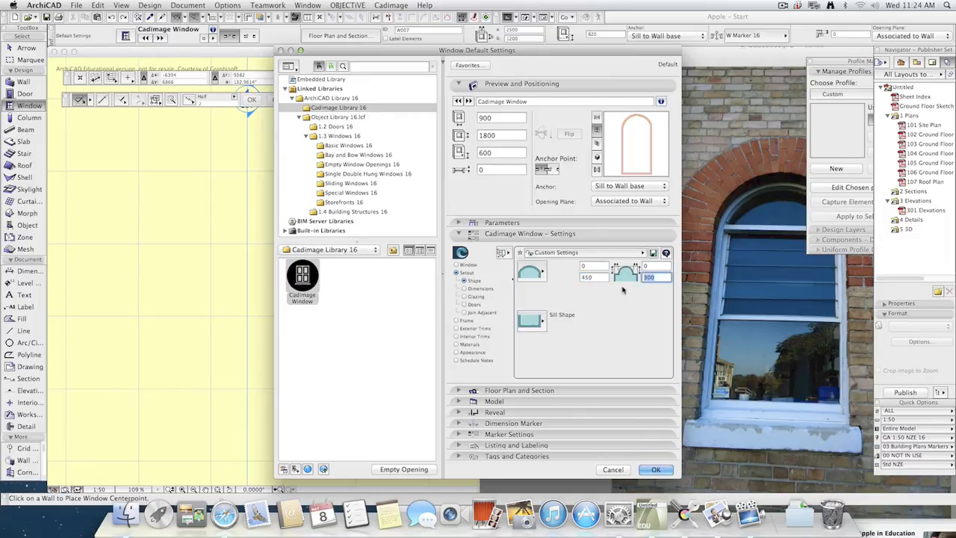
pyautogui.write('450')
pyautogui.click(602, 277)
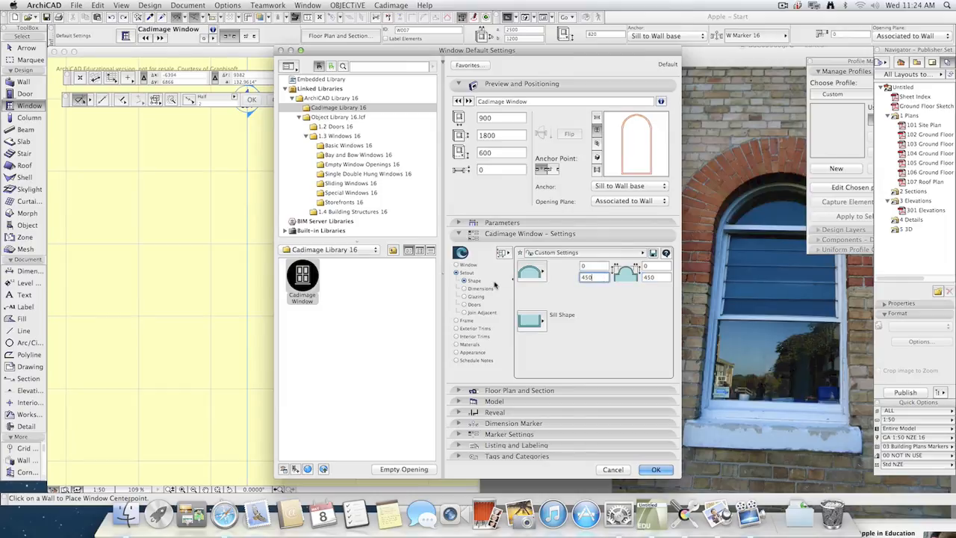
# Set the top panel height to 400 in the setout dimensions.
pyautogui.click(465, 289)
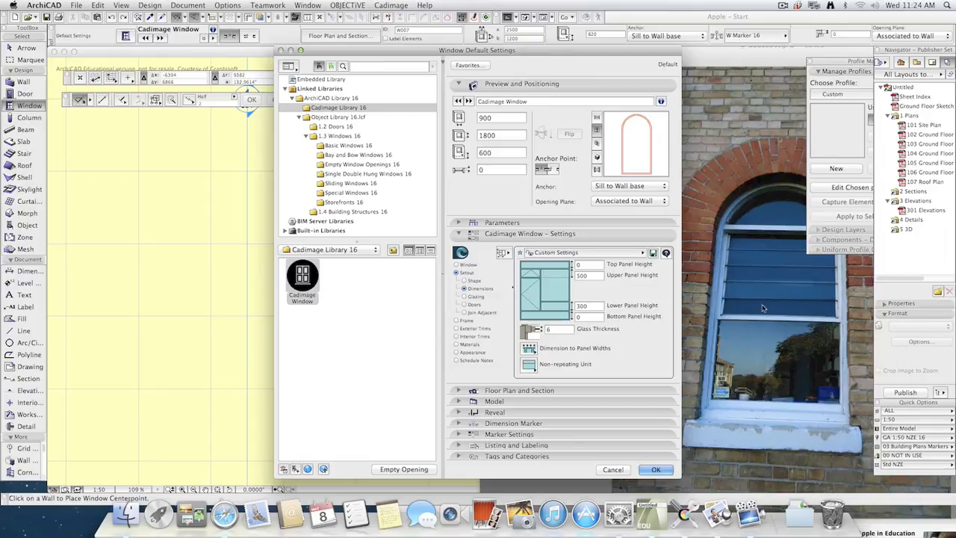
pyautogui.click(593, 266)
pyautogui.write('400')
pyautogui.click(596, 277)
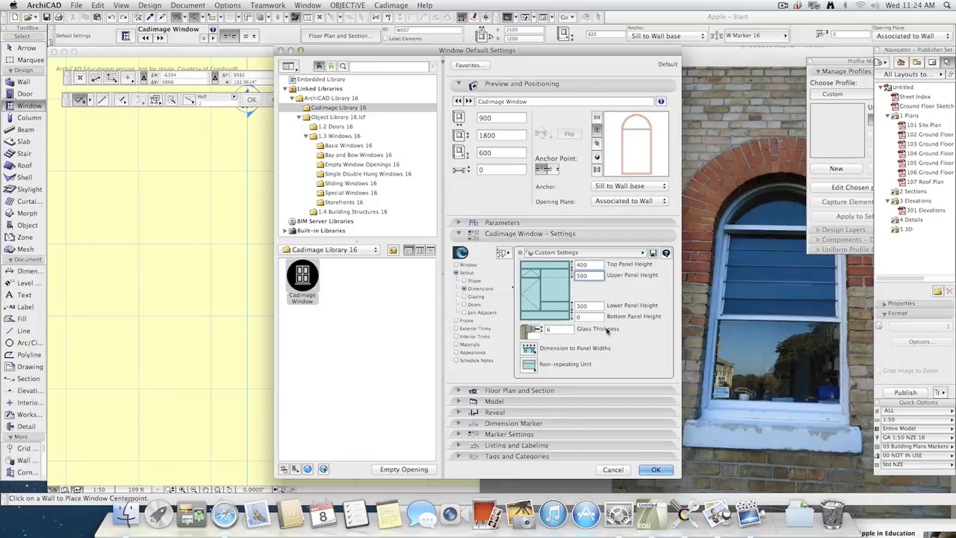
# Try bottom panel heights of 400 and 600 for the window.
pyautogui.click(580, 316)
pyautogui.write('400')
pyautogui.click(591, 306)
pyautogui.click(594, 316)
pyautogui.write('600')
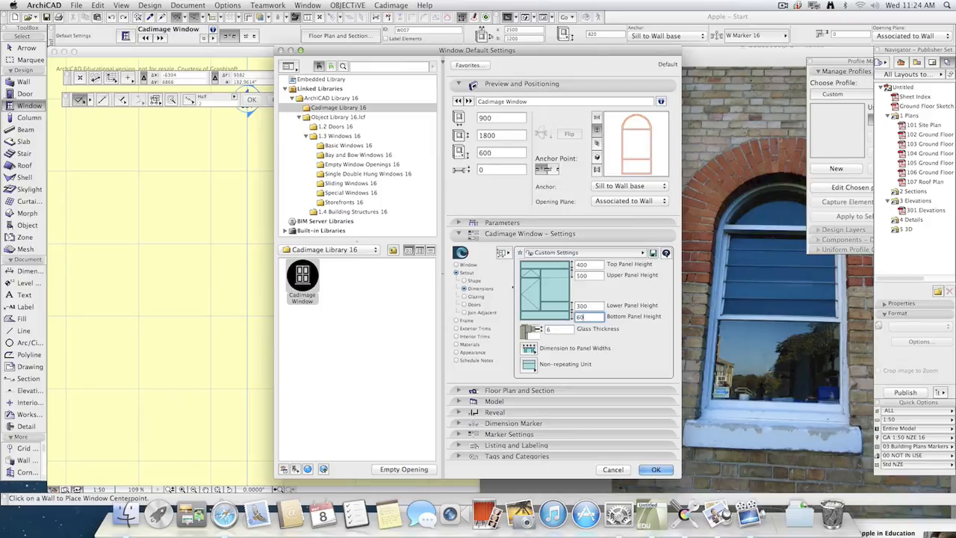
pyautogui.click(590, 306)
# Set the window's bottom panel height to 700.
pyautogui.click(594, 316)
pyautogui.write('700')
pyautogui.click(590, 305)
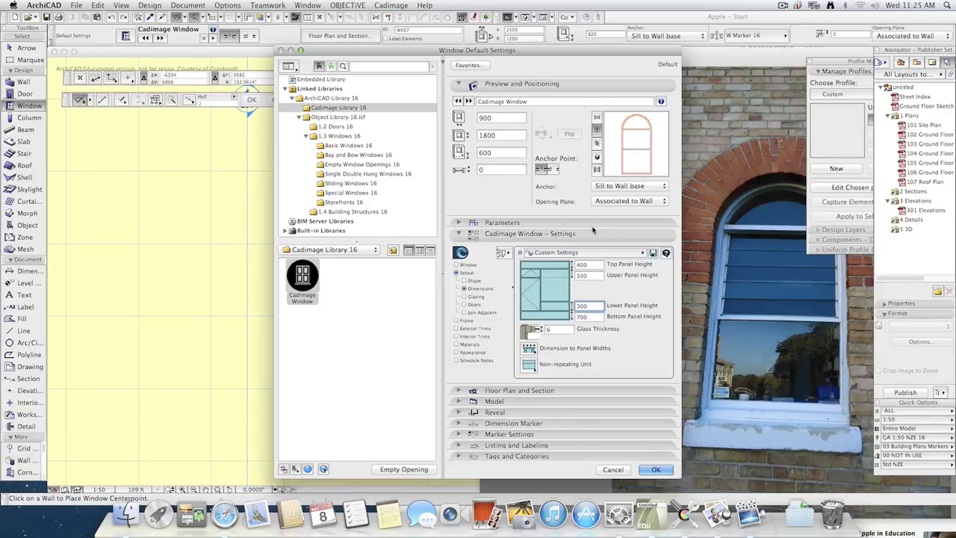
# Change the glazing panel between the arched top pane and the bottom pane to the Louvers panel type.
pyautogui.click(466, 296)
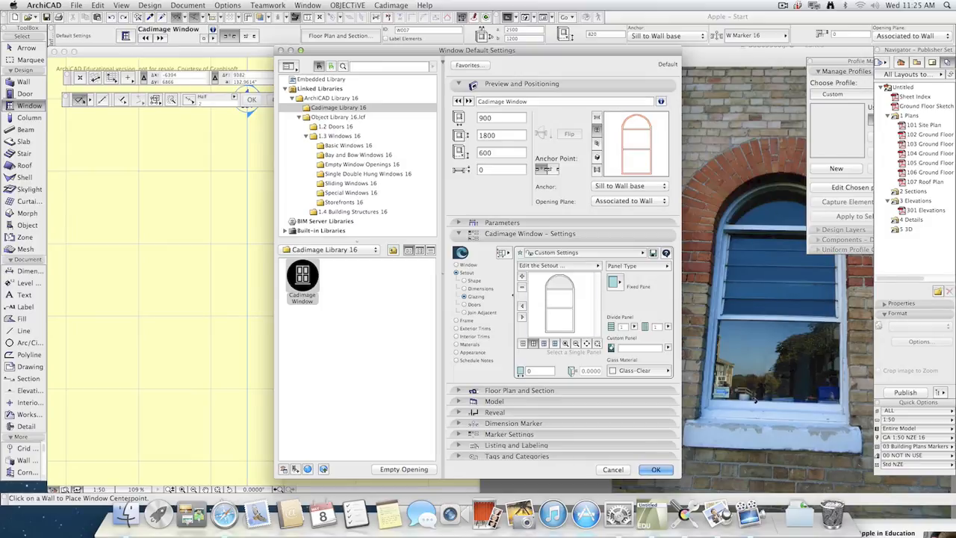
pyautogui.click(558, 307)
pyautogui.click(617, 284)
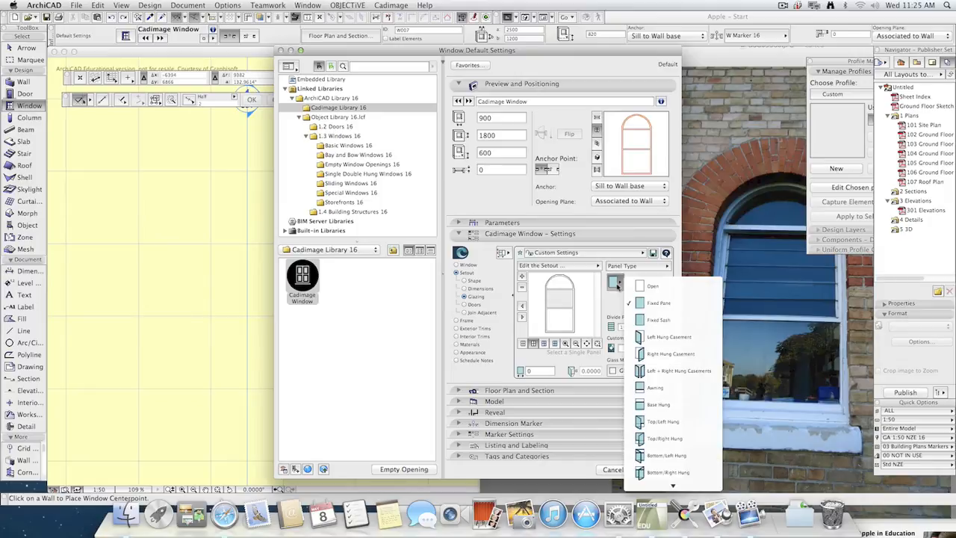
pyautogui.moveTo(671, 486)
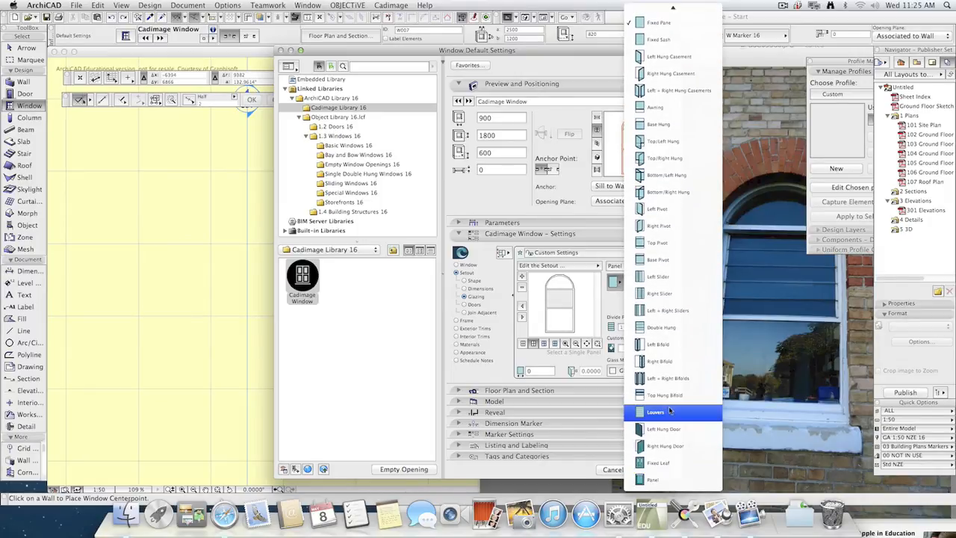
pyautogui.click(670, 413)
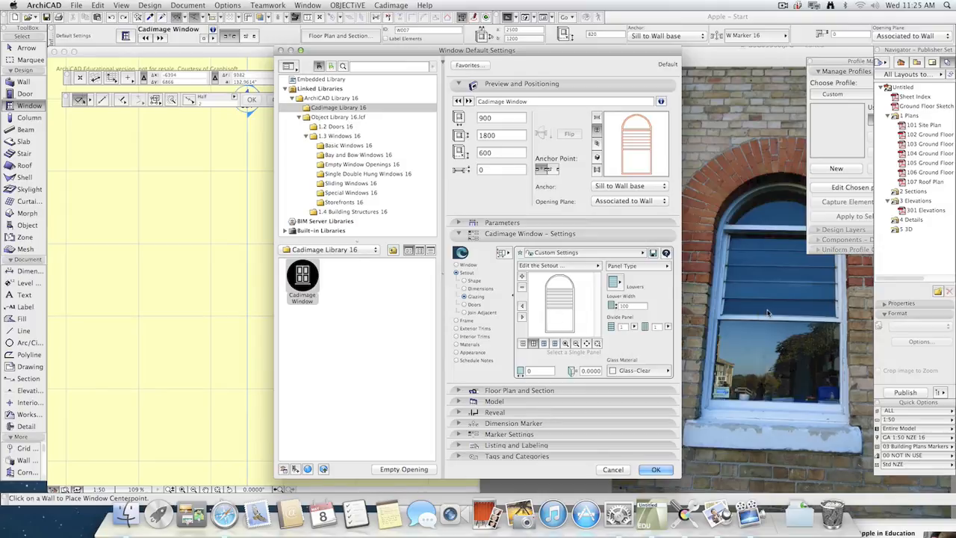
# Try a louver width of 120 for the louvred panel.
pyautogui.click(627, 305)
pyautogui.write('120')
pyautogui.click(572, 332)
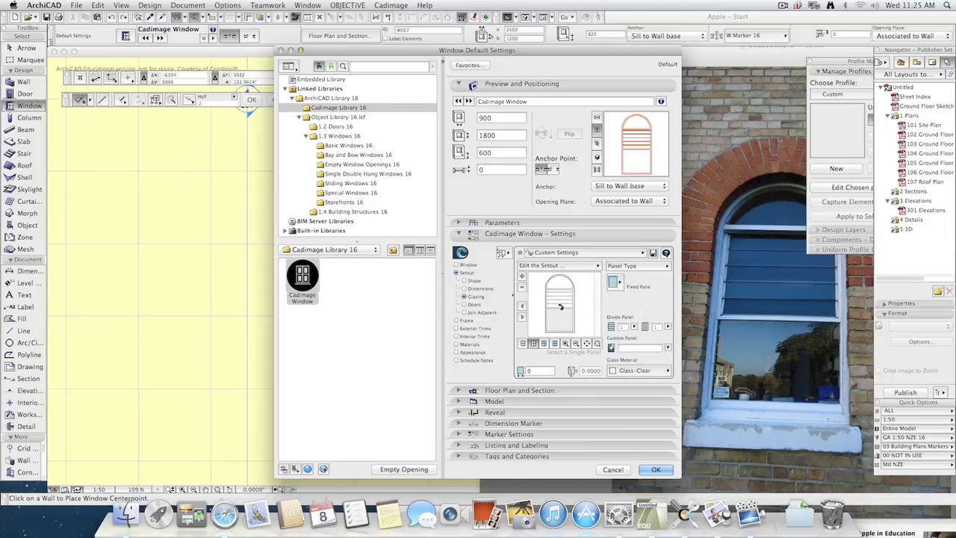
# Set the louver width of the window's middle panel to 110.
pyautogui.click(566, 302)
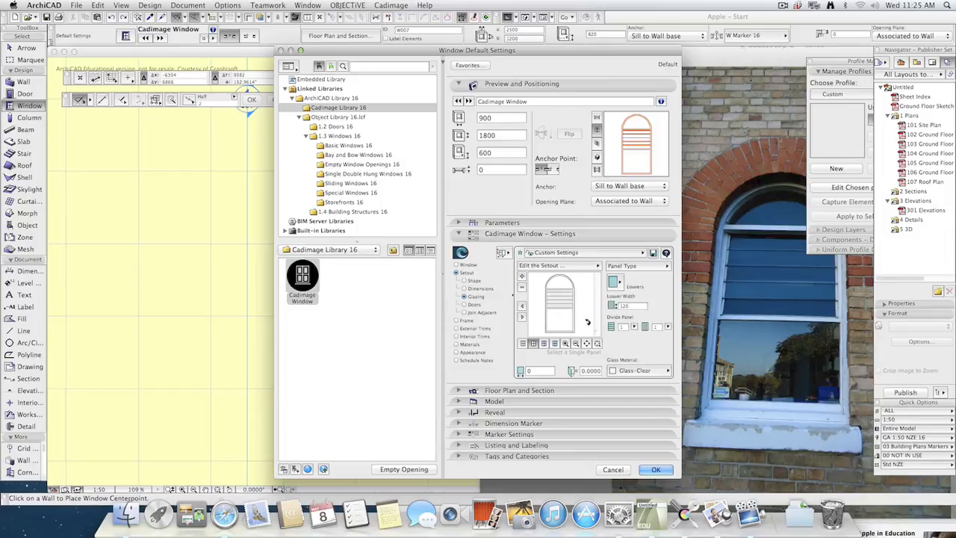
pyautogui.doubleClick(635, 306)
pyautogui.write('110')
pyautogui.press('Return')
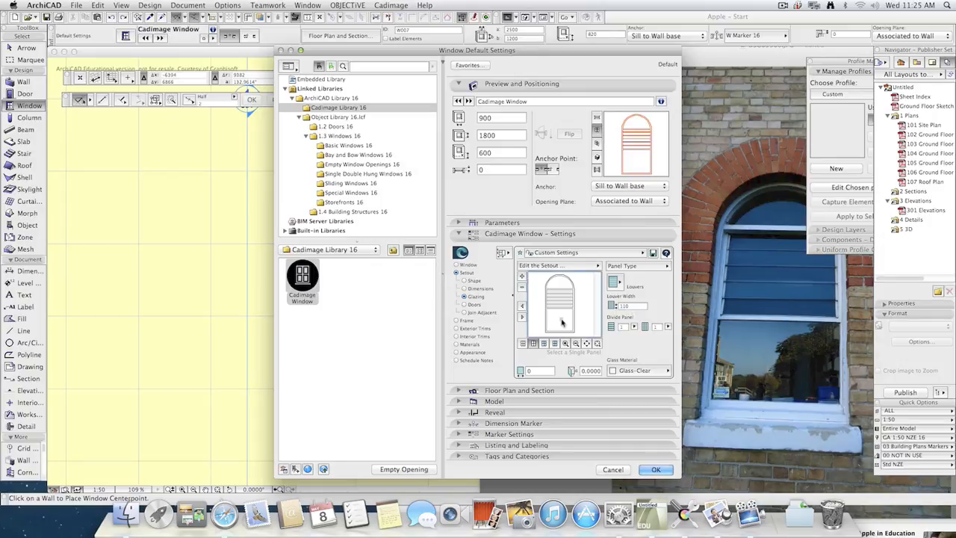
pyautogui.click(562, 291)
pyautogui.click(562, 302)
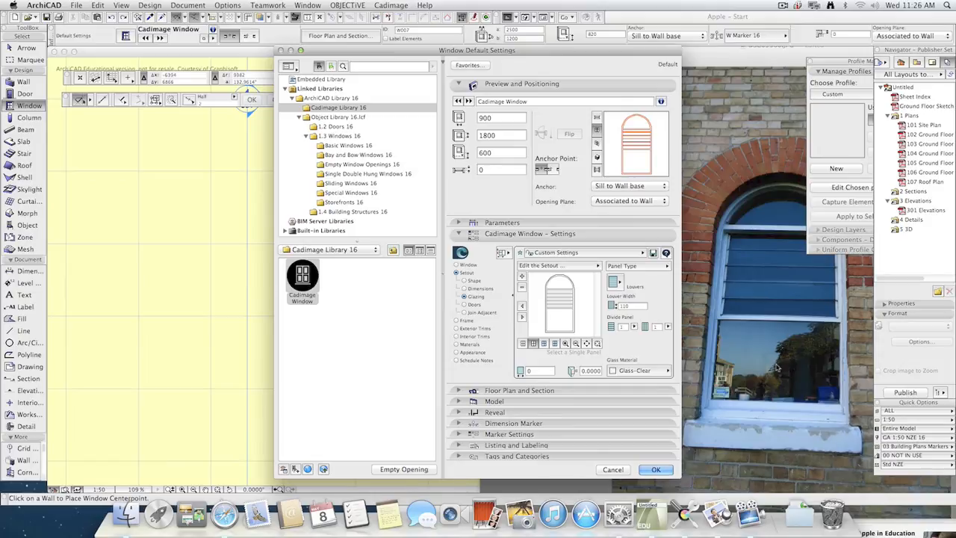
pyautogui.click(474, 305)
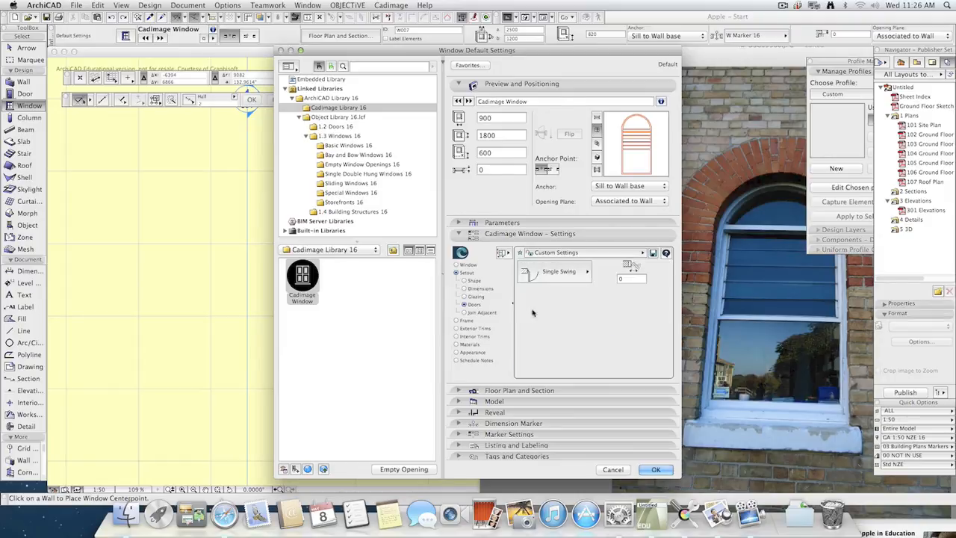
pyautogui.click(480, 313)
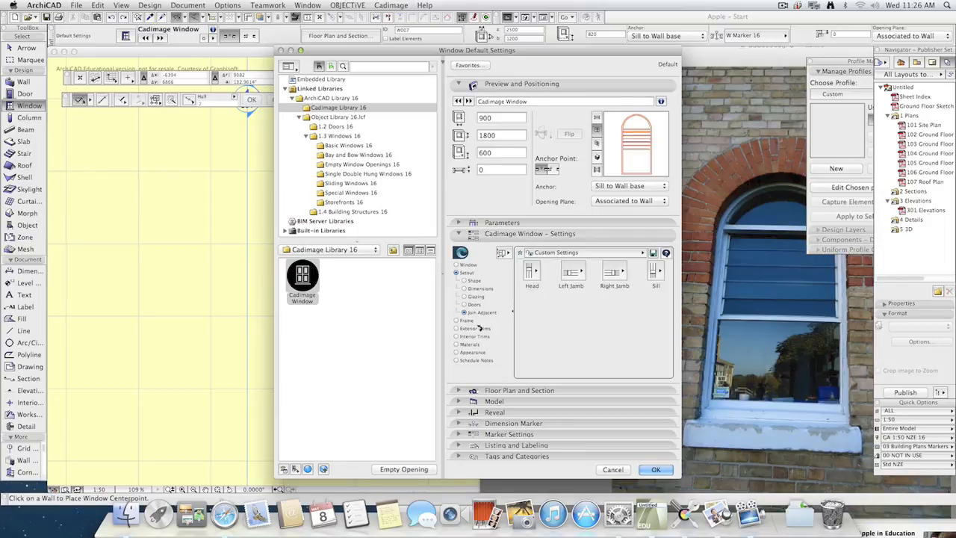
pyautogui.click(532, 273)
pyautogui.click(535, 275)
pyautogui.click(463, 321)
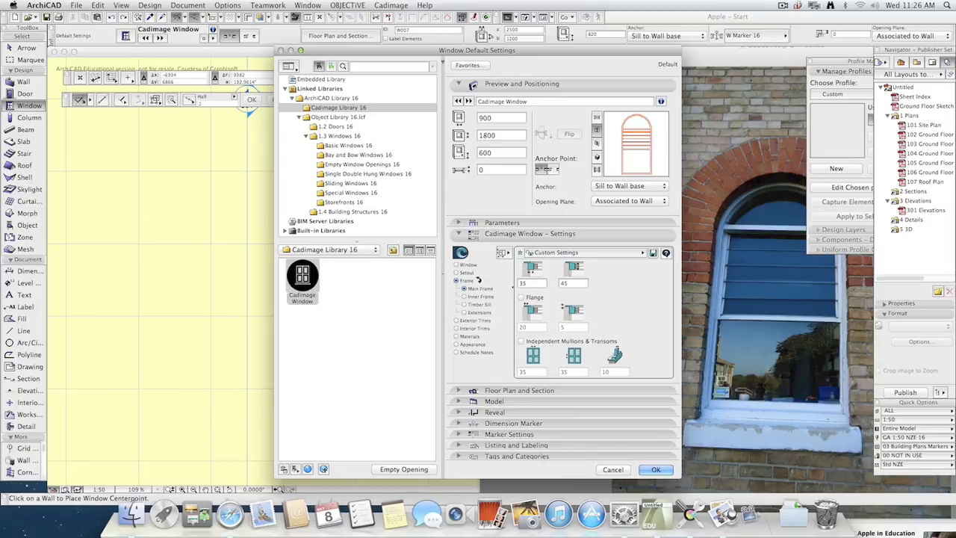
# Add an exterior sill to the window using the Sill 2 profile.
pyautogui.click(465, 320)
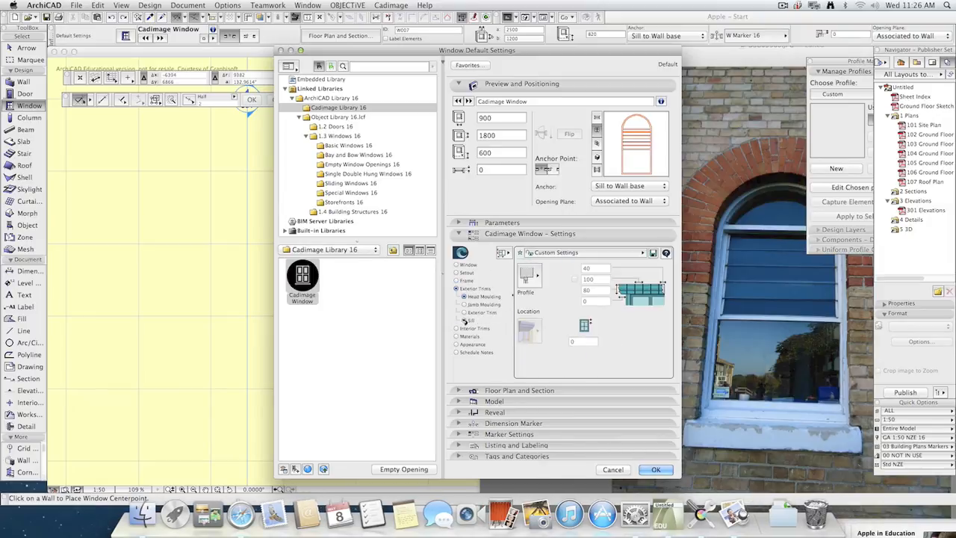
pyautogui.click(465, 321)
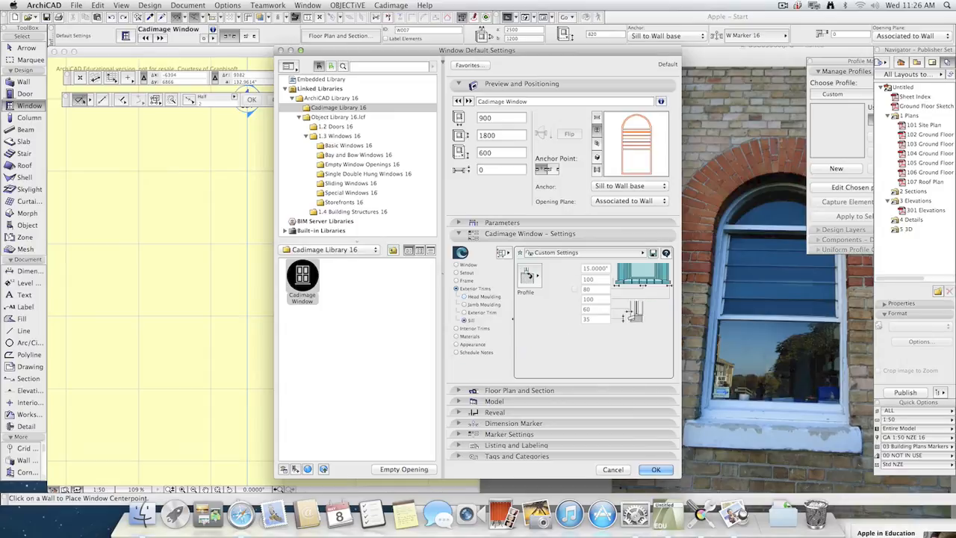
pyautogui.click(528, 276)
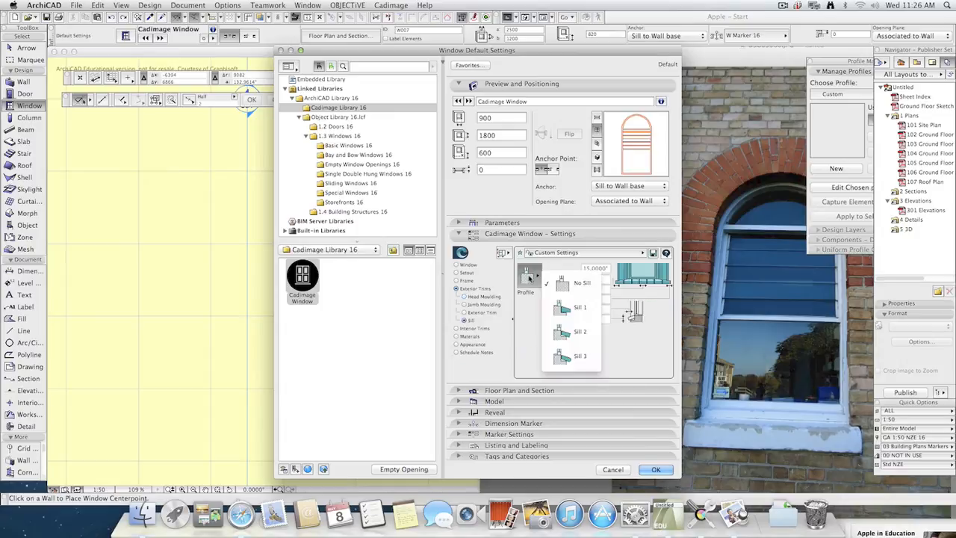
pyautogui.click(581, 337)
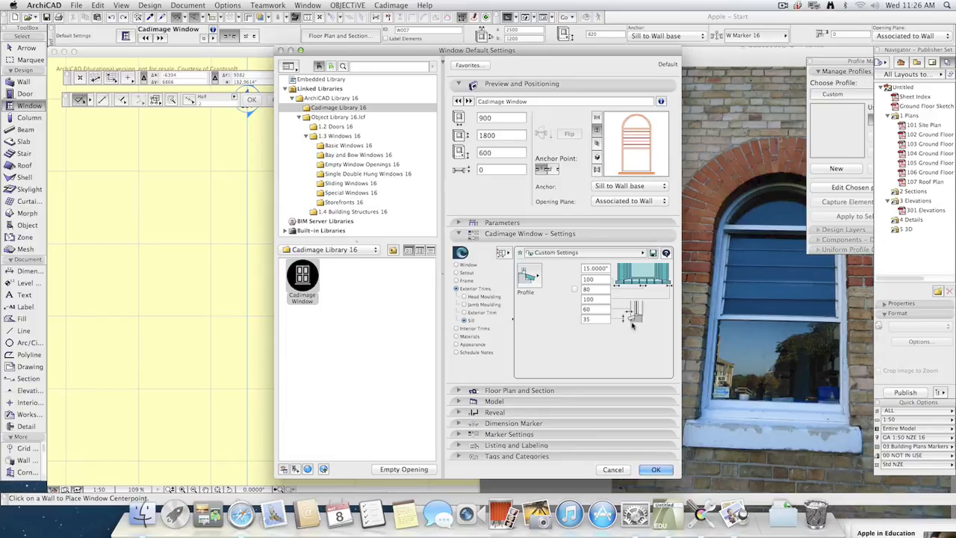
# Set the exterior sill's depth to 150 and its height to 100, and check the shape in the preview.
pyautogui.click(602, 309)
pyautogui.write('15')
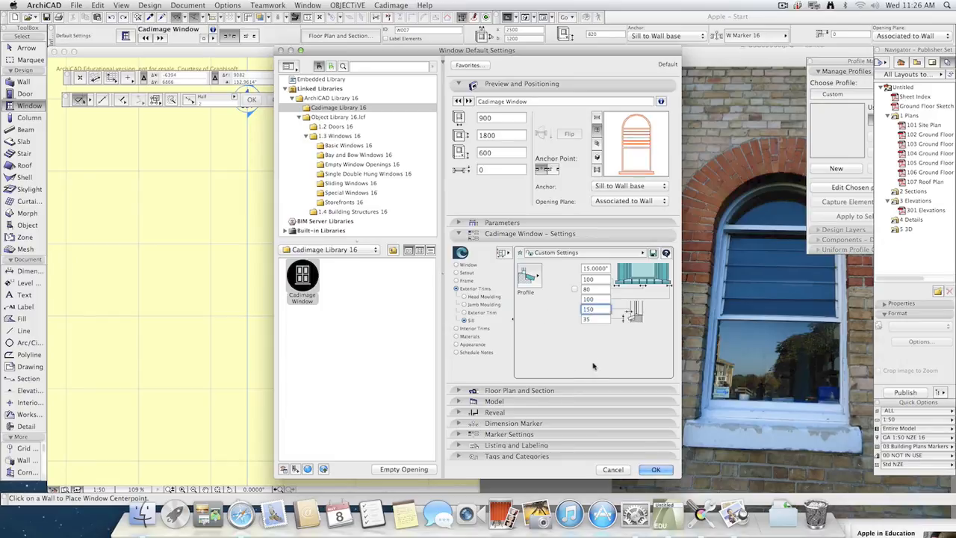
pyautogui.click(596, 143)
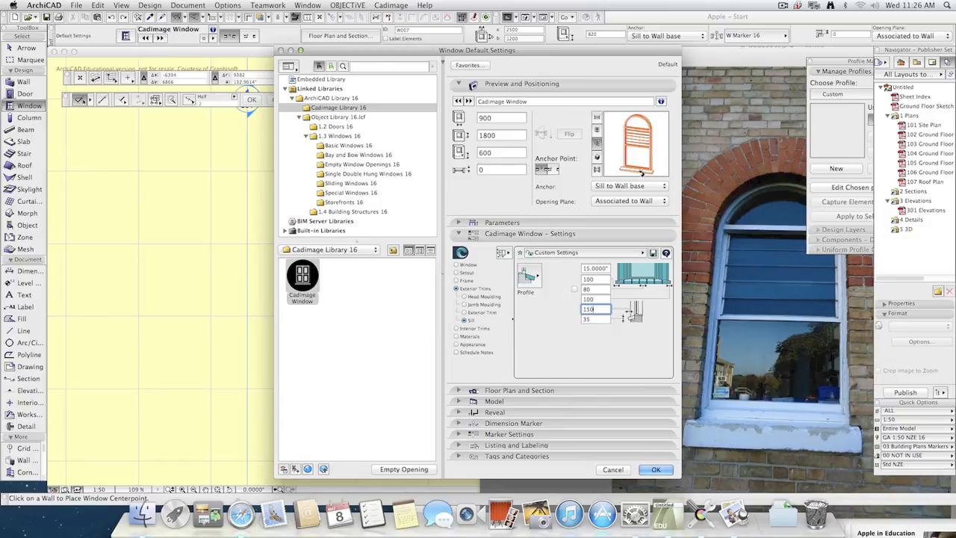
pyautogui.press('Tab')
pyautogui.write('2')
pyautogui.moveTo(602, 319); pyautogui.dragTo(570, 318)
pyautogui.write('100')
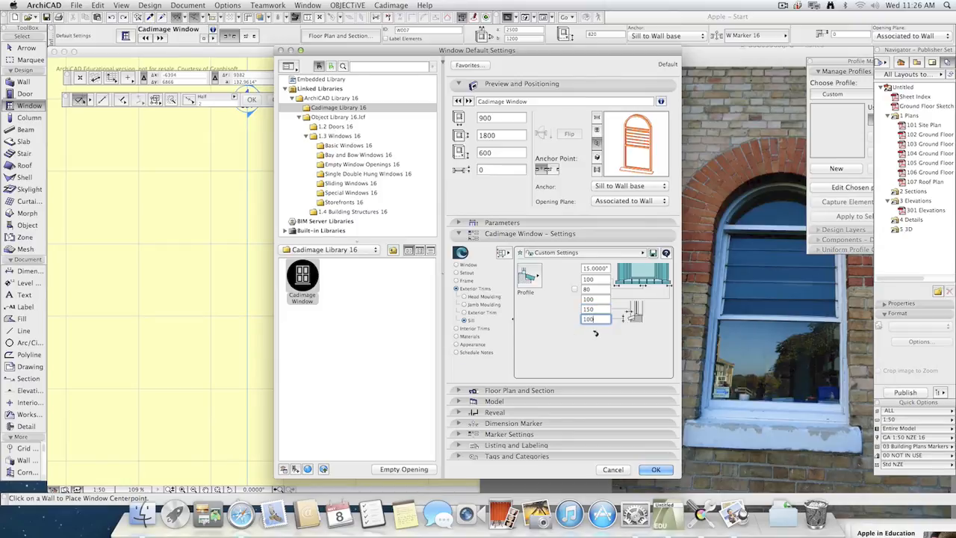
pyautogui.doubleClick(605, 309)
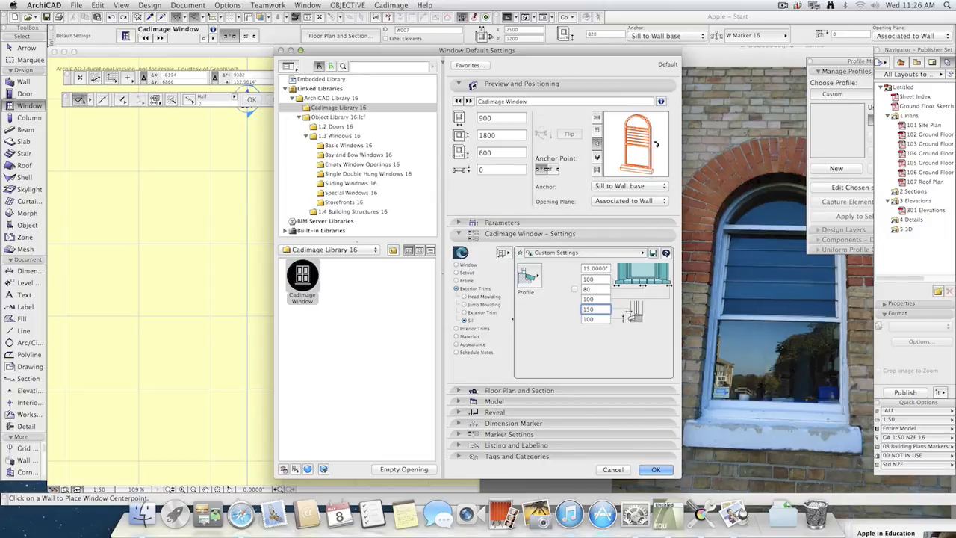
pyautogui.click(597, 130)
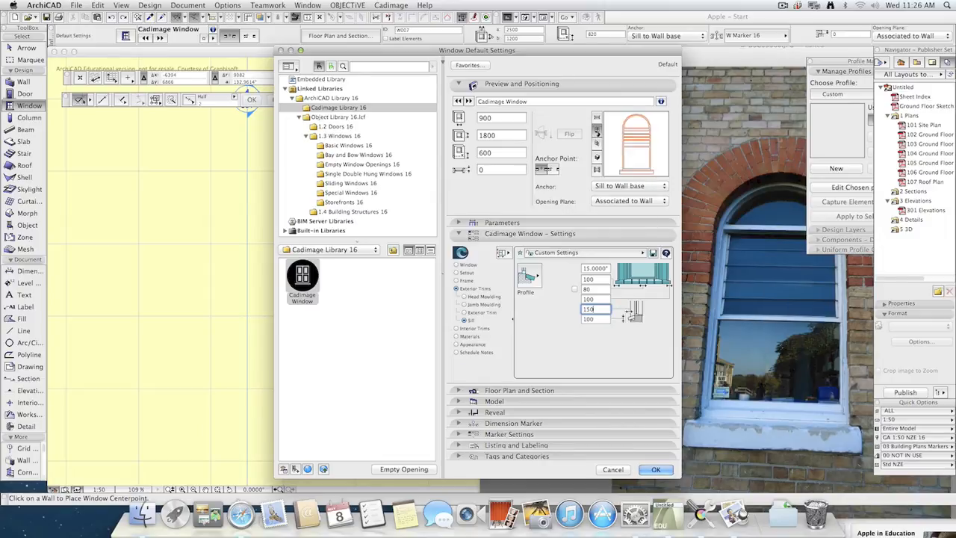
pyautogui.click(597, 143)
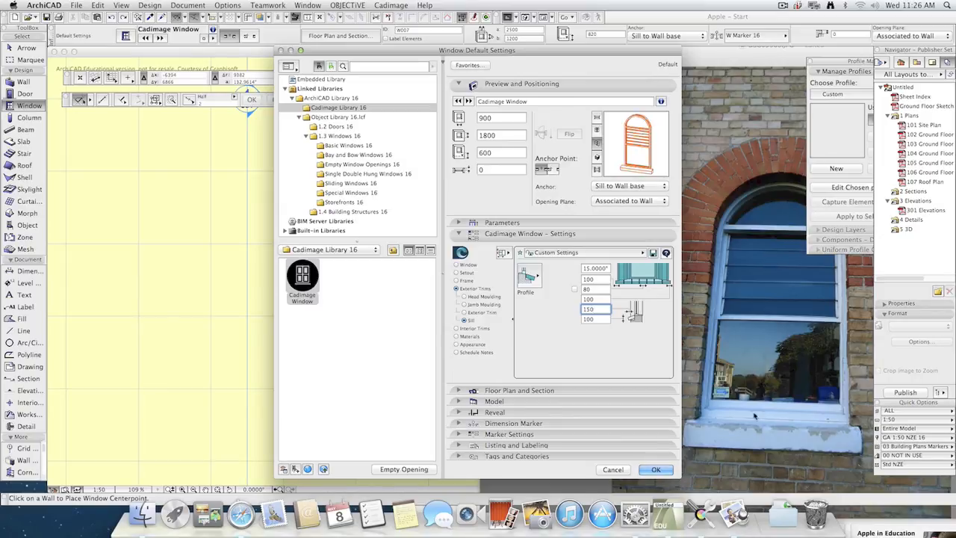
# Set the sill's slope angle to 25 degrees and check it in the front and 3D previews.
pyautogui.click(599, 268)
pyautogui.write('25')
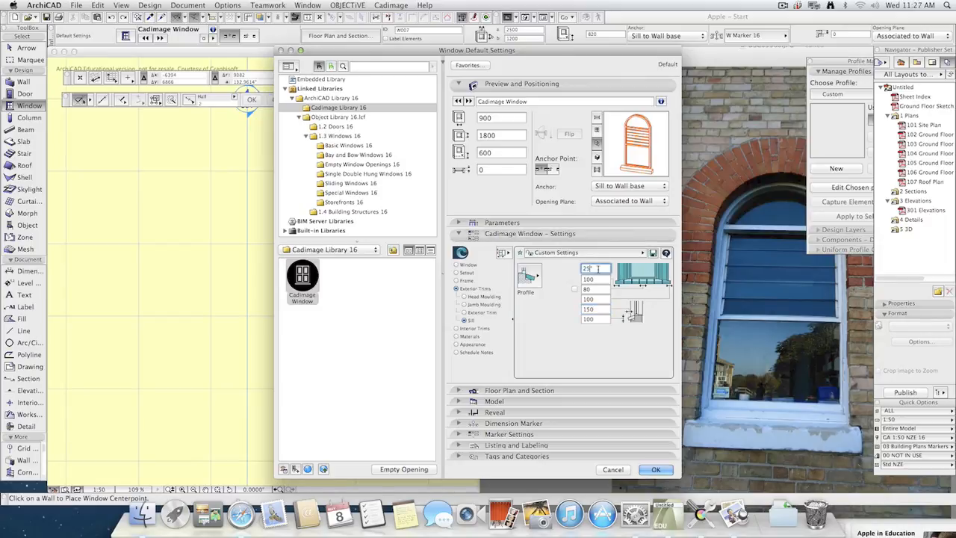
pyautogui.click(599, 279)
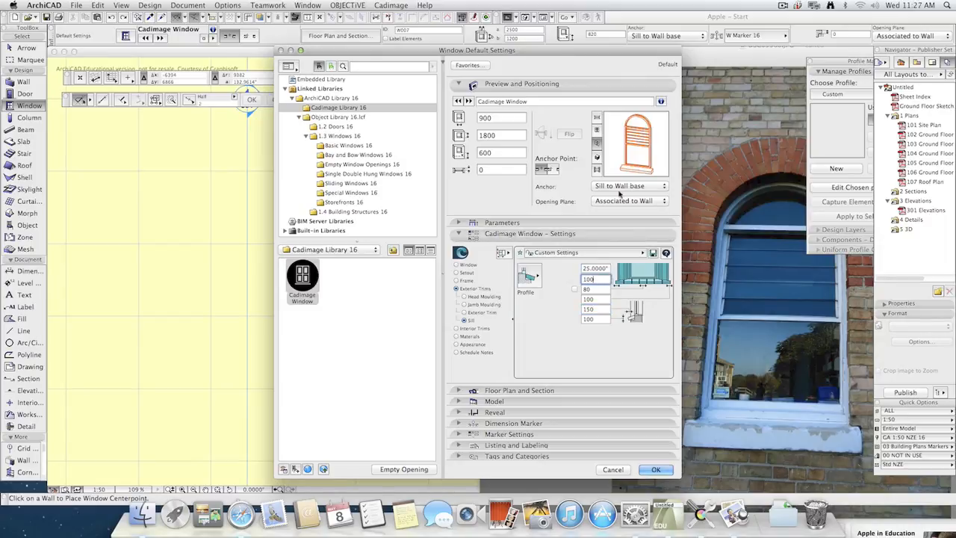
pyautogui.click(597, 130)
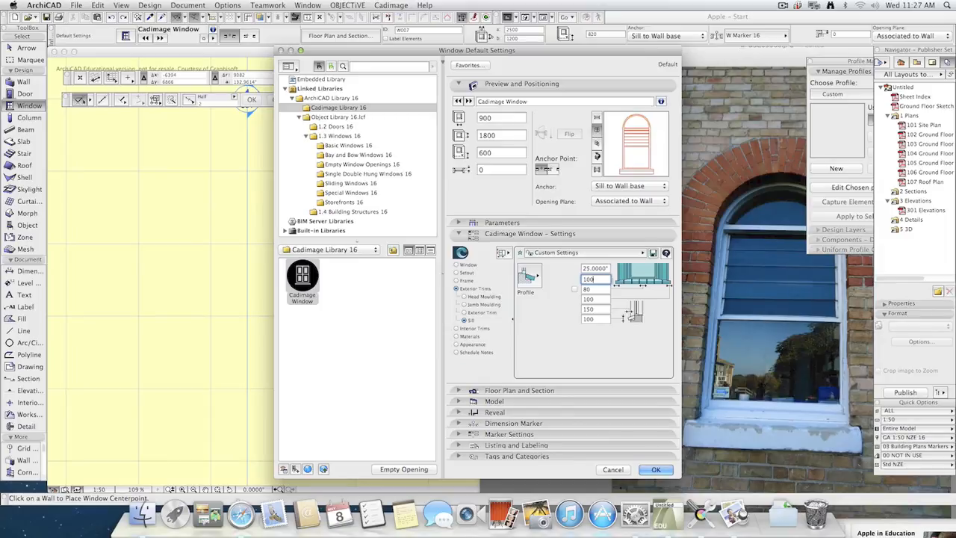
pyautogui.click(597, 142)
pyautogui.click(597, 156)
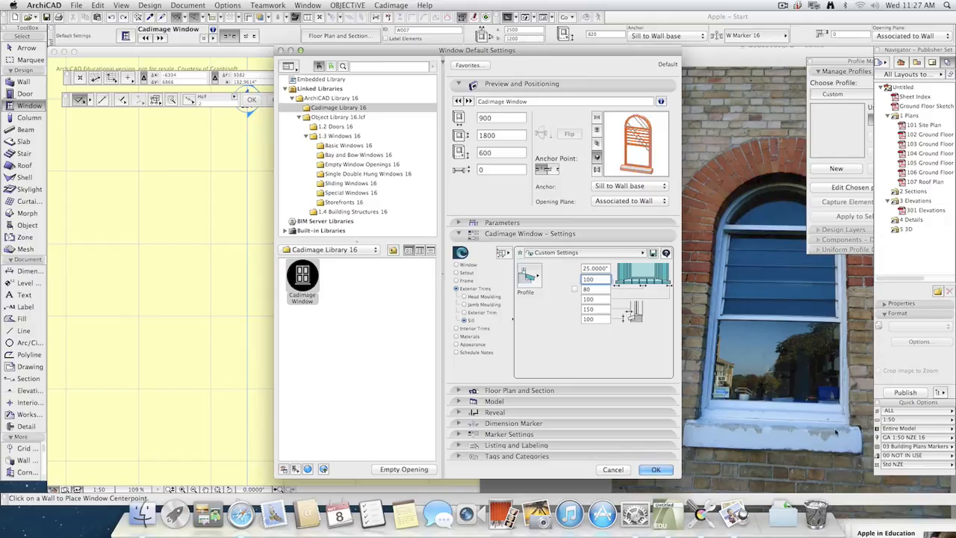
# Set the second and third of the sill's three width dimensions to 50 and preview the front view.
pyautogui.click(595, 289)
pyautogui.write('50')
pyautogui.click(606, 299)
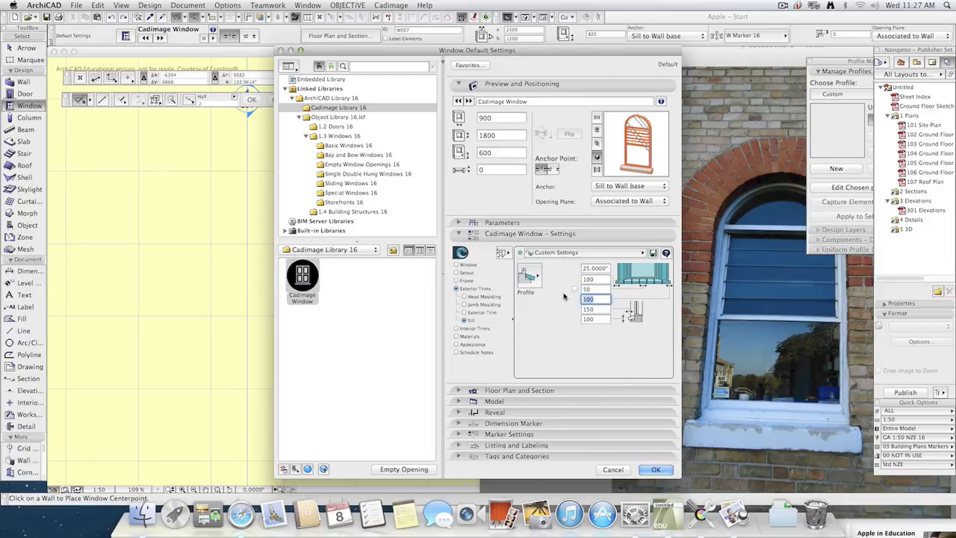
pyautogui.write('50')
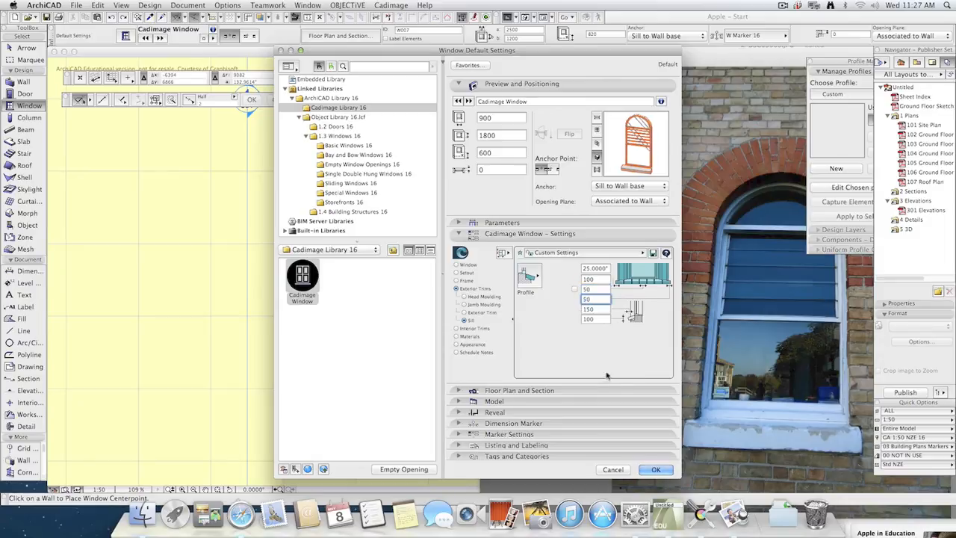
pyautogui.click(597, 130)
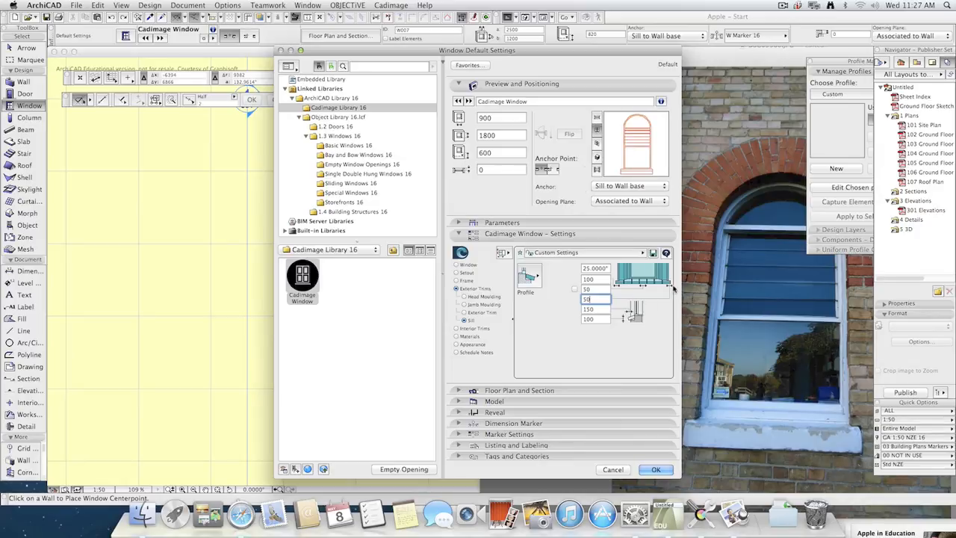
# Set the first of the sill's width dimensions to 50 and the second to 100.
pyautogui.doubleClick(601, 278)
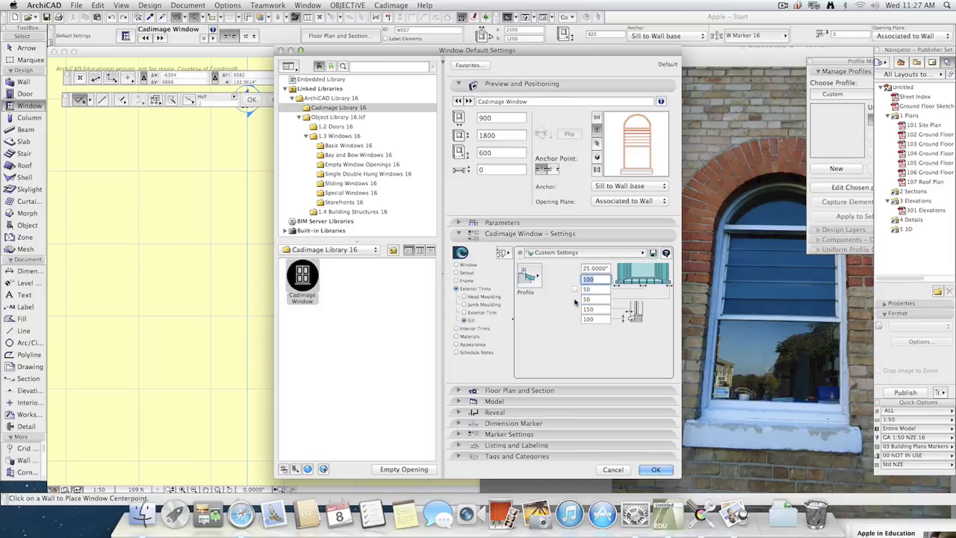
pyautogui.write('50')
pyautogui.press('Tab')
pyautogui.write('100')
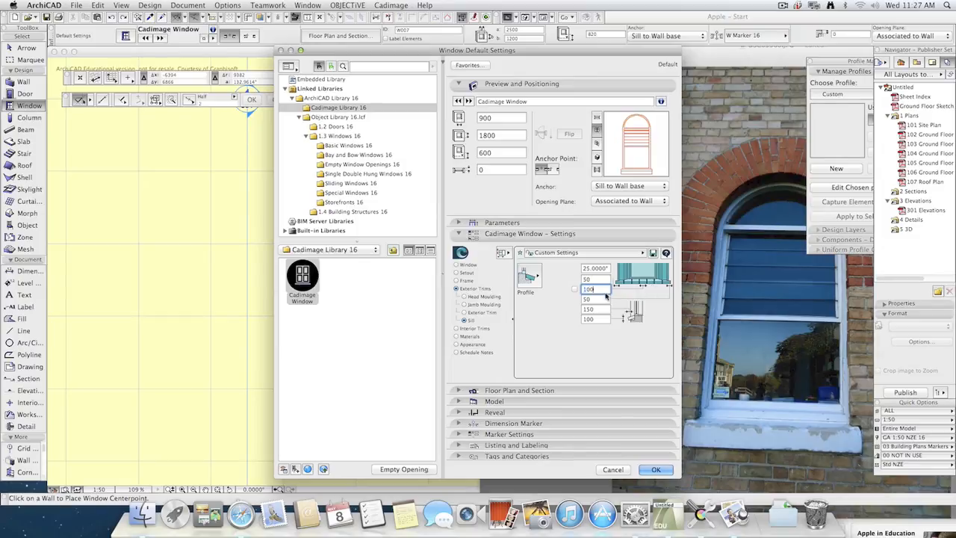
pyautogui.press('Tab')
# Add an exterior head moulding with the Rectangular Profile to the window.
pyautogui.click(469, 298)
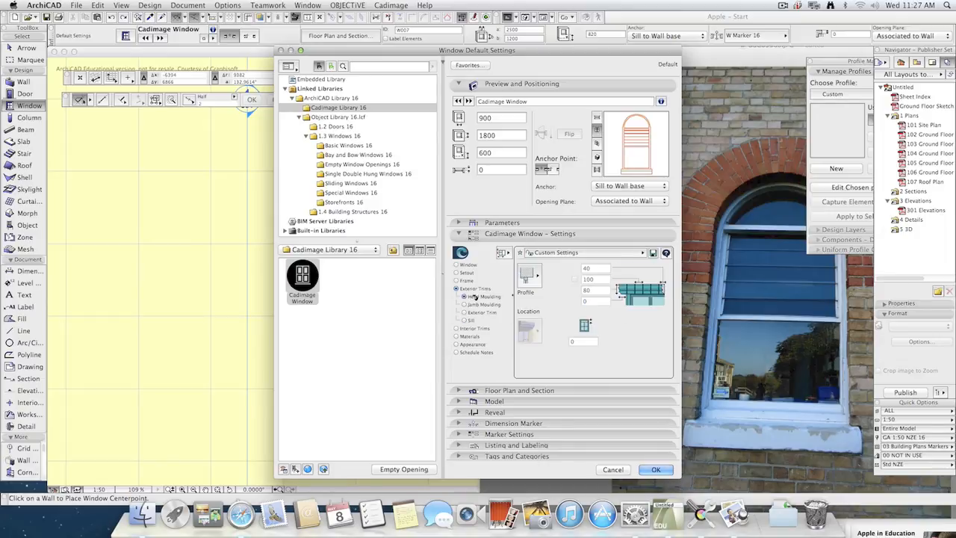
pyautogui.click(532, 281)
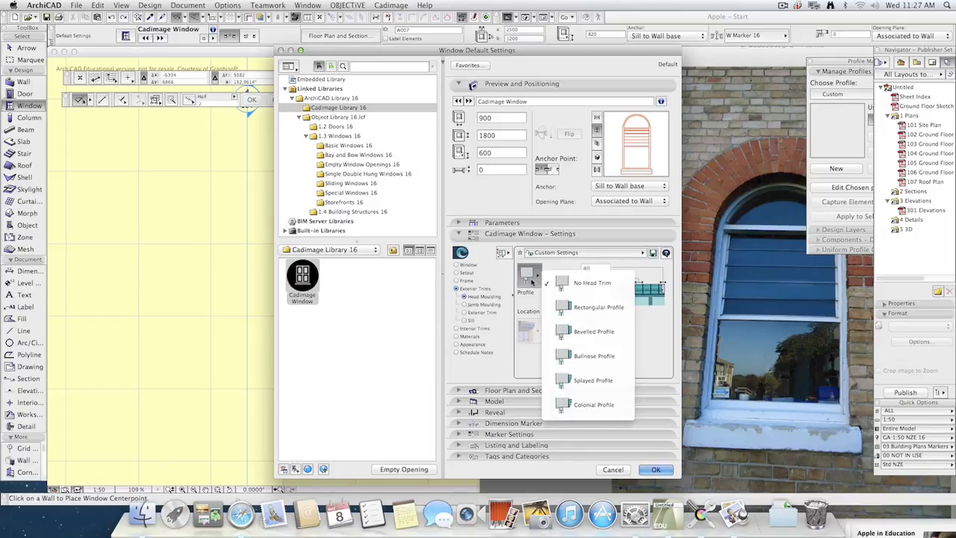
pyautogui.click(607, 307)
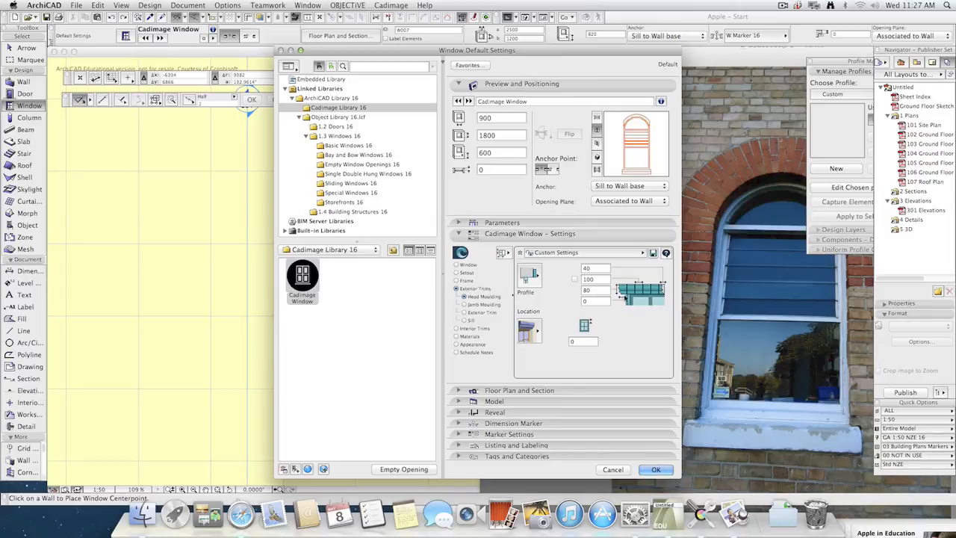
# Try 80 for the fourth head moulding dimension, then set it to 50.
pyautogui.click(596, 302)
pyautogui.write('80')
pyautogui.doubleClick(586, 302)
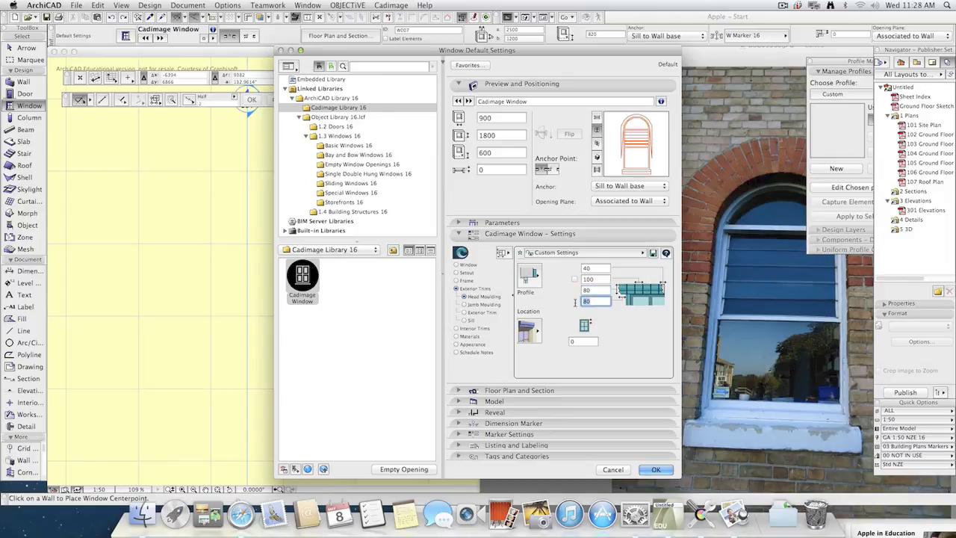
pyautogui.write('50')
pyautogui.click(604, 290)
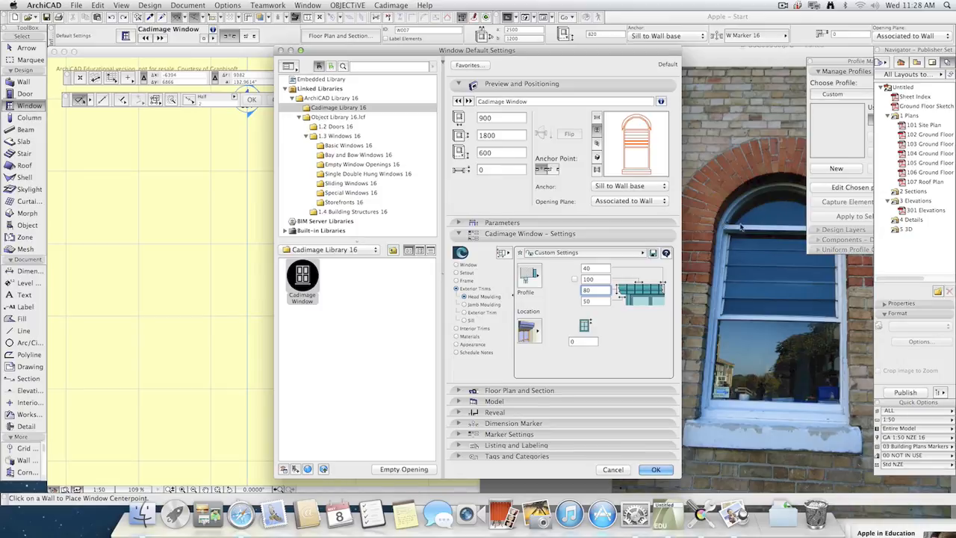
# Check the reference photo and try Embedded in the Wall, Surface Mounted – Return Ends and Surface Mounted – No Return as the head moulding's location.
pyautogui.click(849, 284)
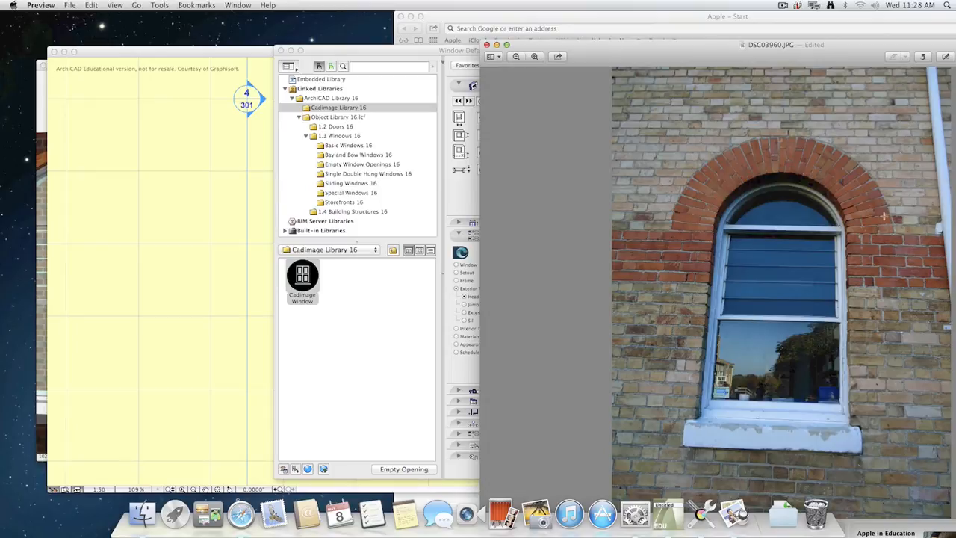
pyautogui.press('super+Tab')
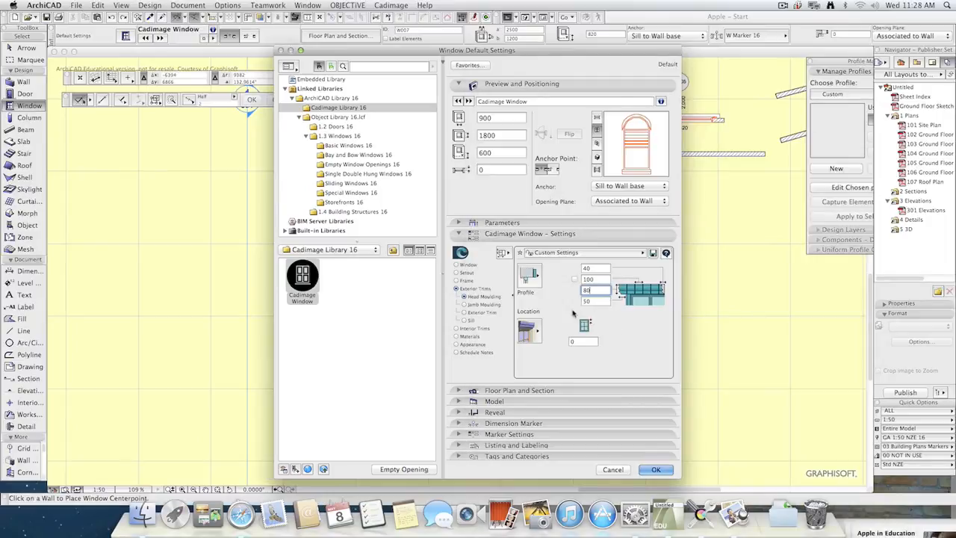
pyautogui.click(530, 329)
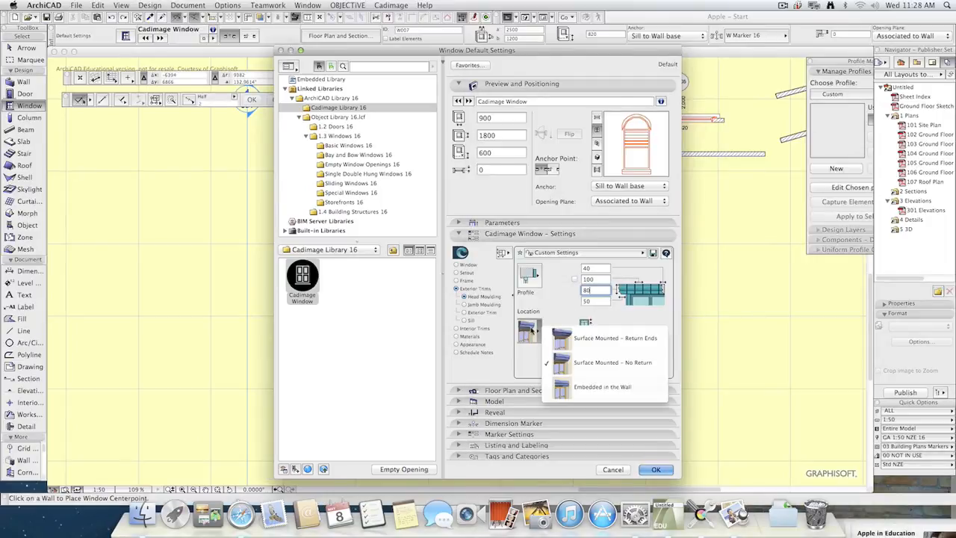
pyautogui.click(612, 388)
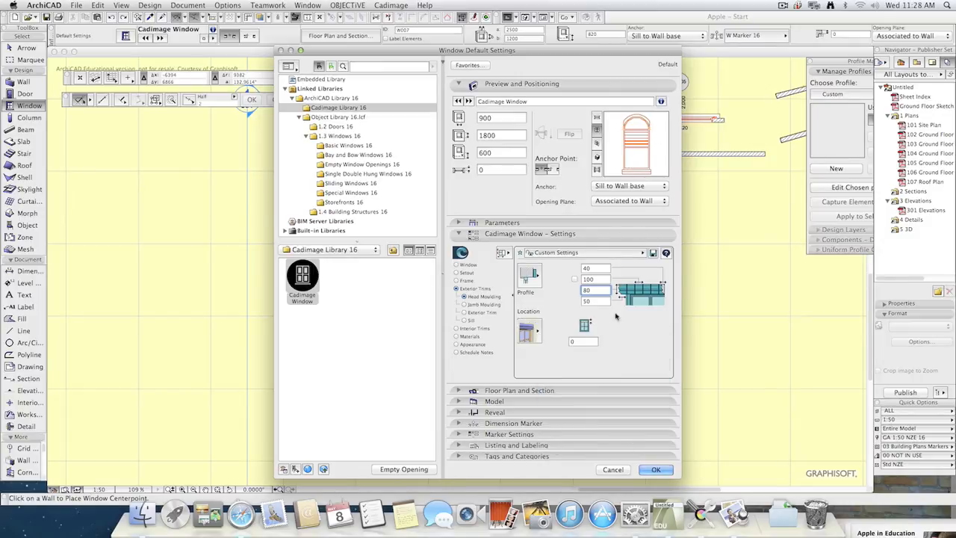
pyautogui.click(528, 334)
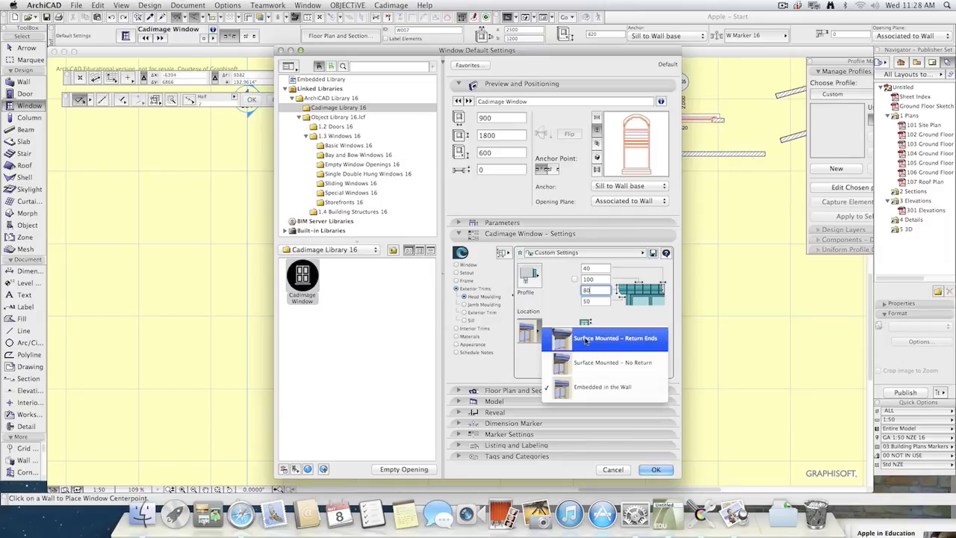
pyautogui.click(545, 340)
pyautogui.click(545, 340)
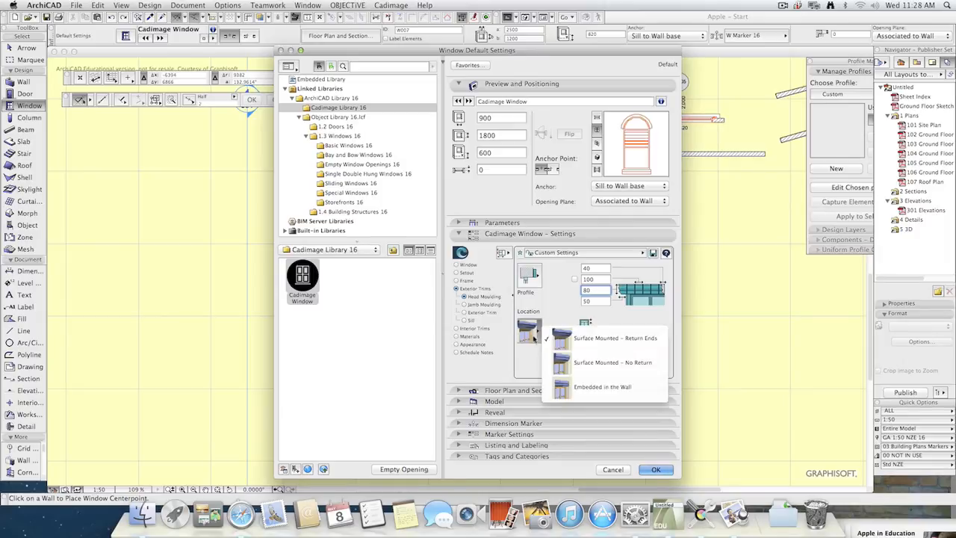
pyautogui.click(638, 362)
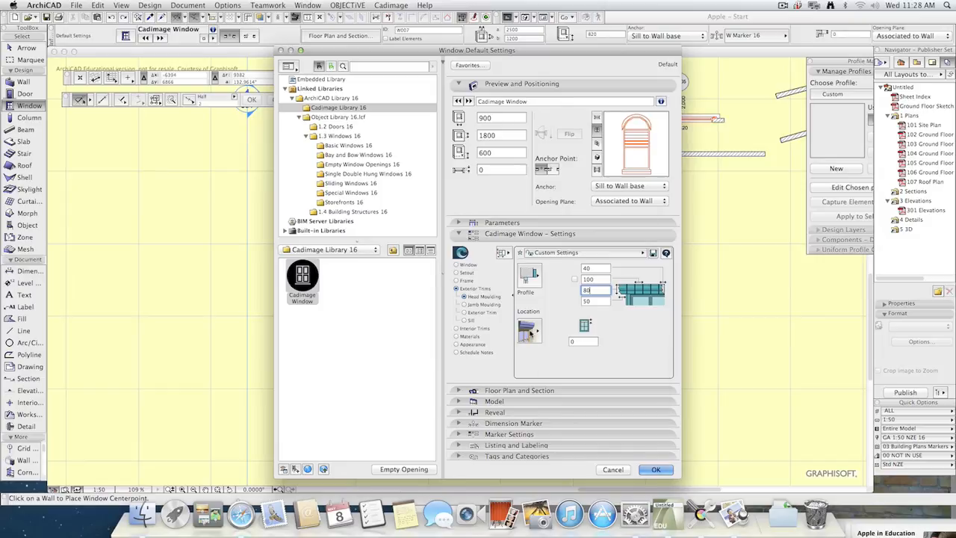
# Set the head moulding's location to Surface Mounted – Return Ends and, after trying 80, its fourth dimension to 70.
pyautogui.click(528, 332)
pyautogui.click(620, 342)
pyautogui.press('Tab')
pyautogui.write('60')
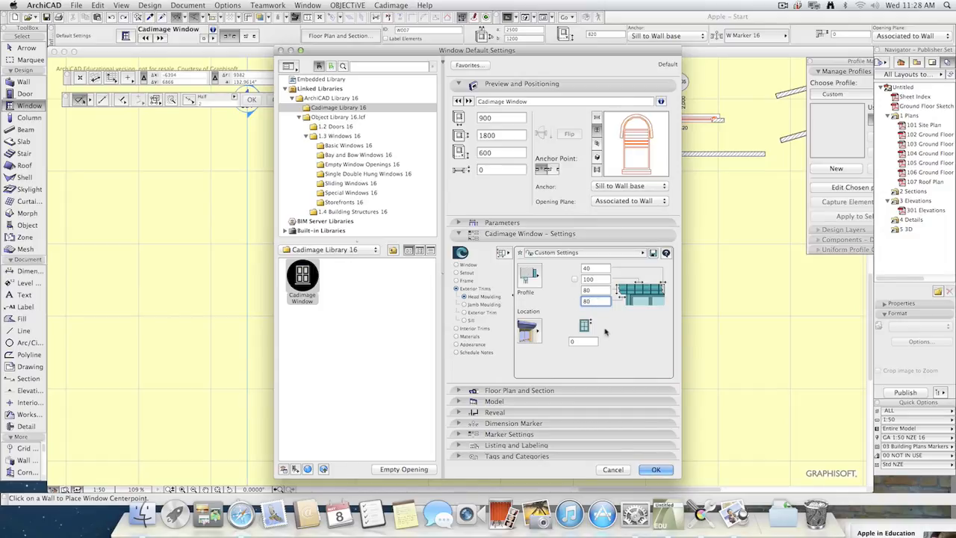
pyautogui.doubleClick(584, 302)
pyautogui.doubleClick(600, 302)
pyautogui.write('70')
# Examine the window's arch and frame edges in the reference photo in Preview, and return to the ArchiCAD window settings.
pyautogui.press('super+Tab')
pyautogui.press('super+Tab')
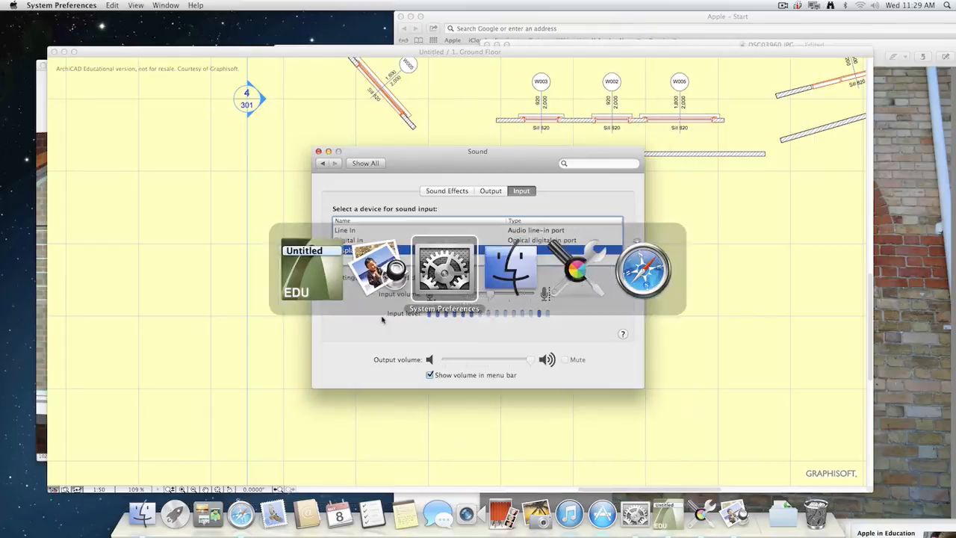
pyautogui.press('super+Tab')
pyautogui.press('super+Tab')
pyautogui.press('super+Tab')
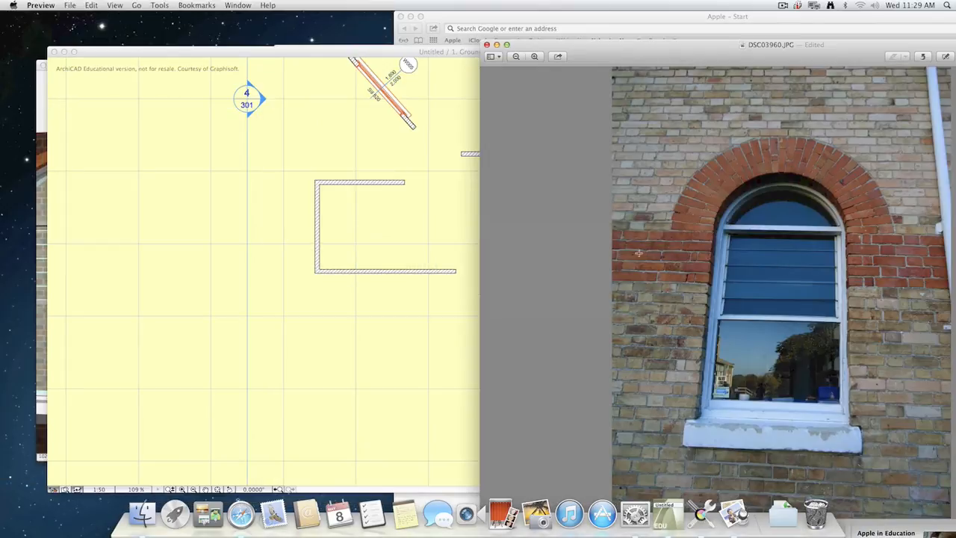
pyautogui.press('super+Tab')
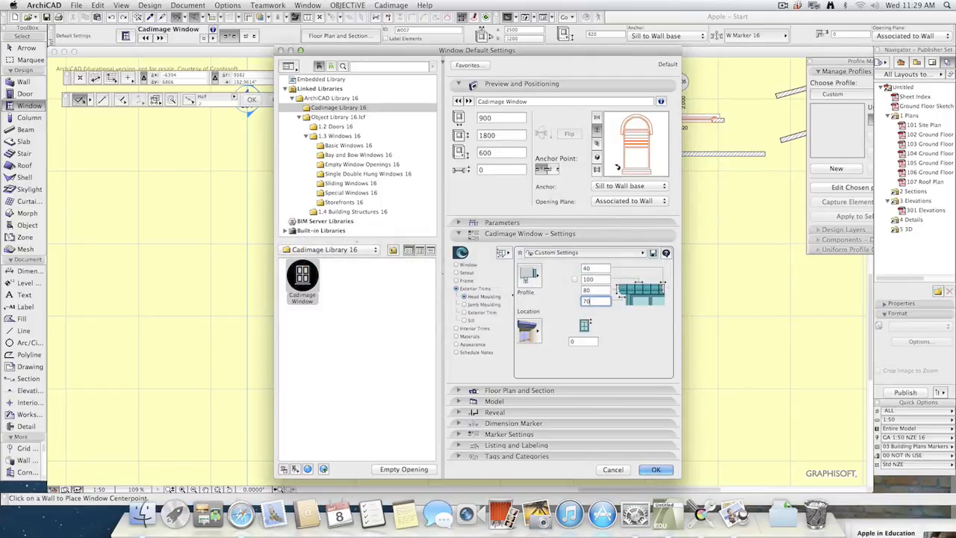
# Add an exterior trim with the Rectangular Profile to the window and set its width to 50.
pyautogui.click(483, 314)
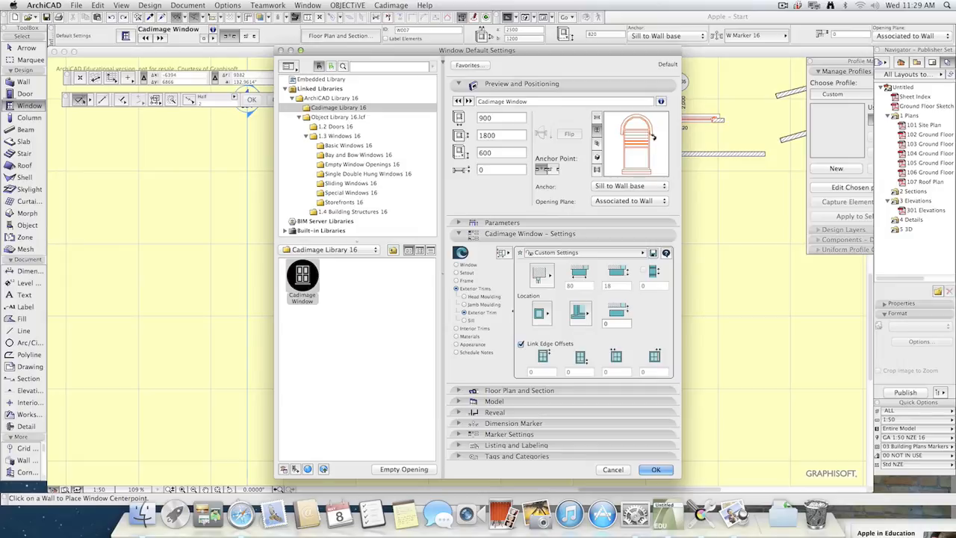
pyautogui.click(541, 277)
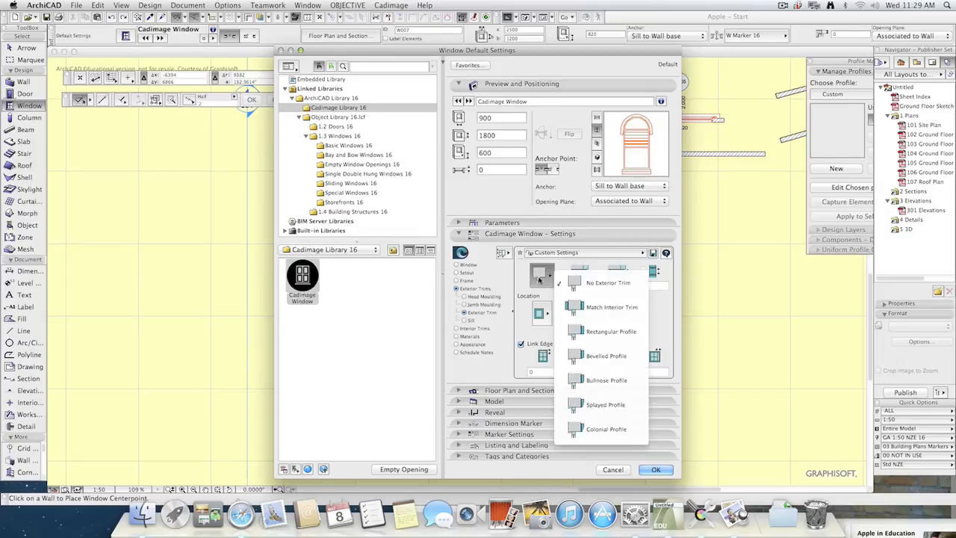
pyautogui.click(610, 333)
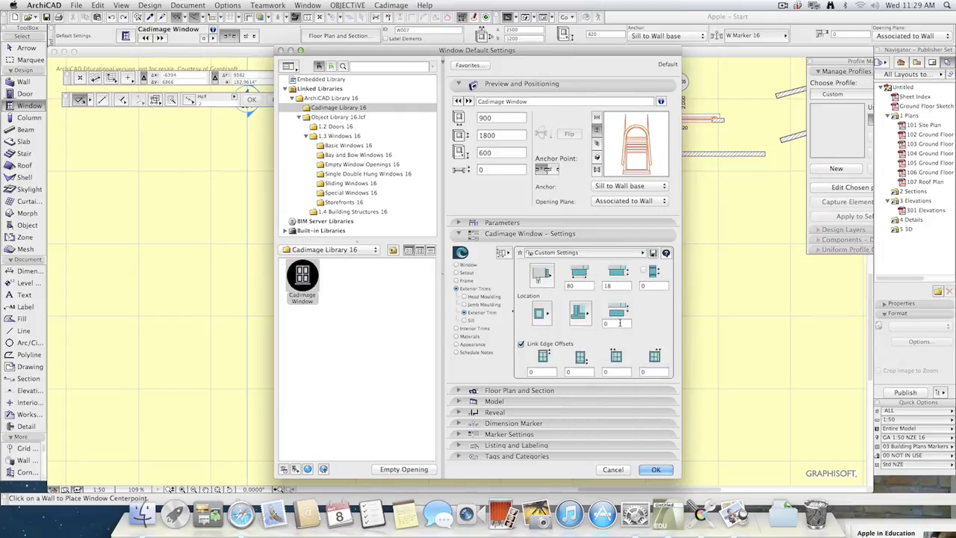
pyautogui.doubleClick(576, 285)
pyautogui.write('50')
pyautogui.press('Tab')
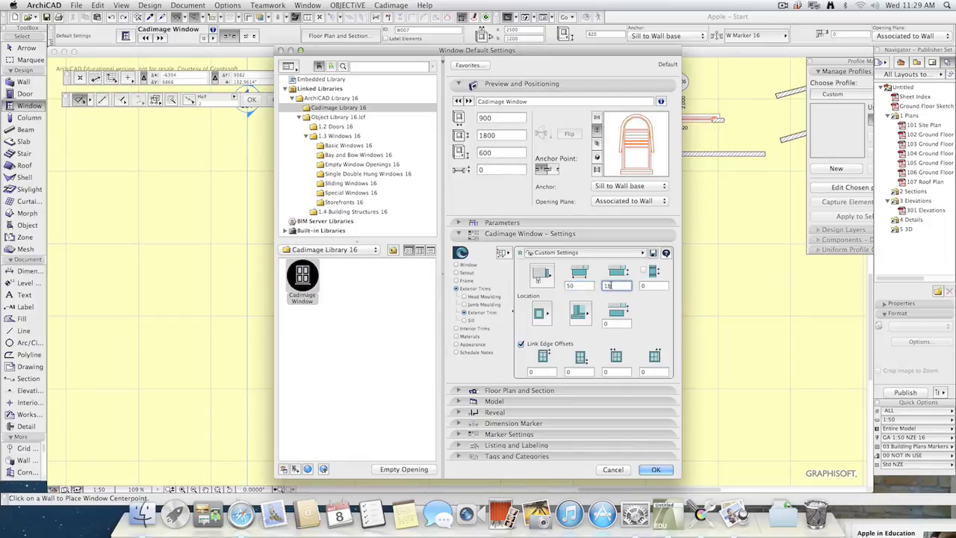
# Set the fourth dimension of the head moulding to 50.
pyautogui.click(485, 297)
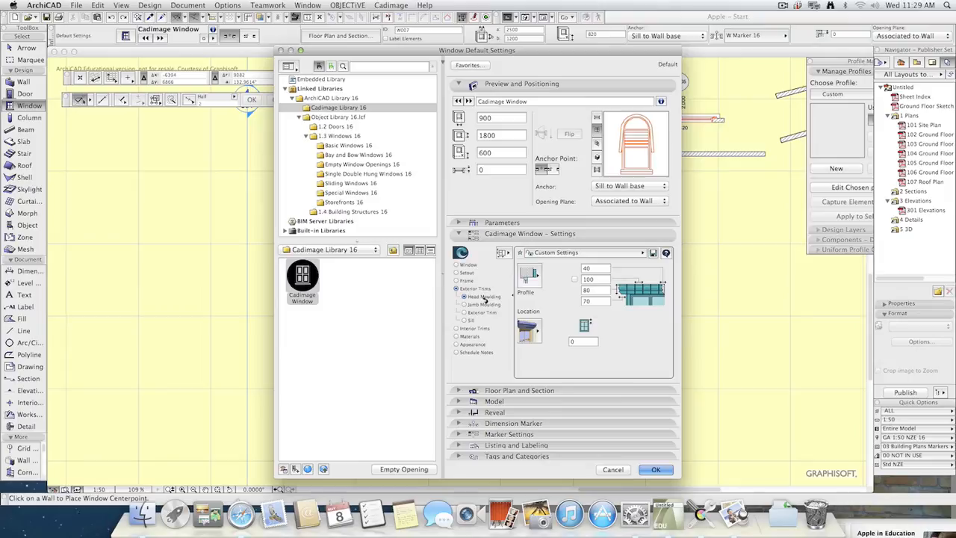
pyautogui.doubleClick(596, 301)
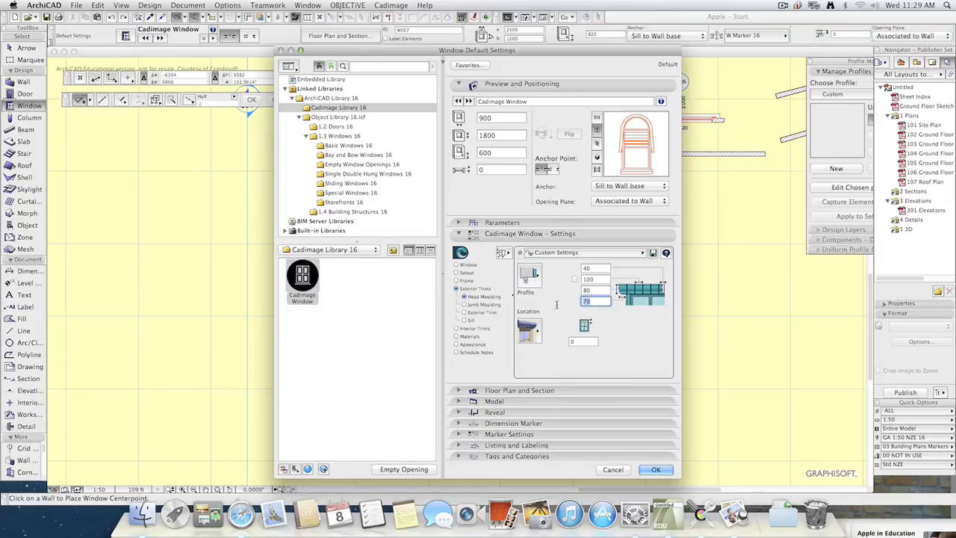
pyautogui.write('50')
pyautogui.click(595, 291)
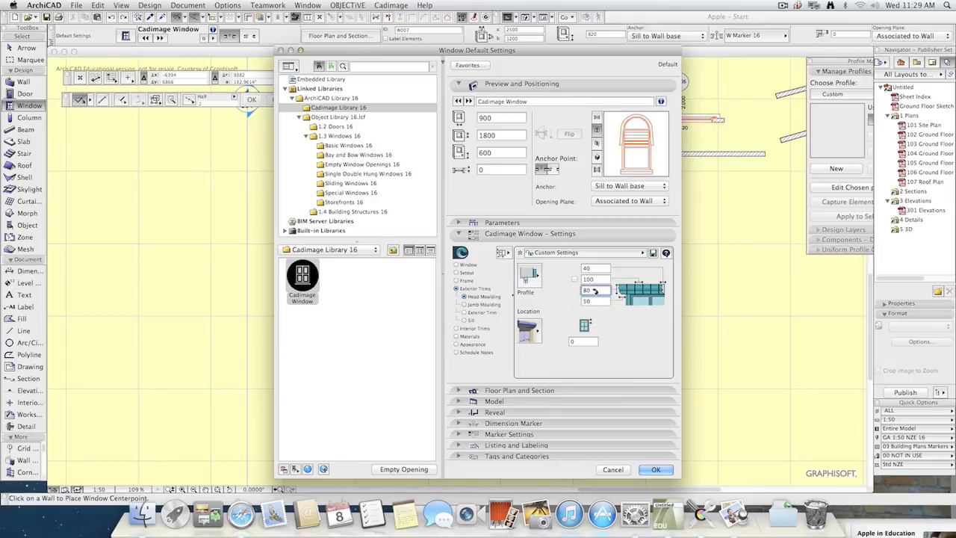
pyautogui.doubleClick(594, 291)
# Try 60 for the exterior trim's width, then set it back to 50.
pyautogui.click(485, 314)
pyautogui.click(582, 286)
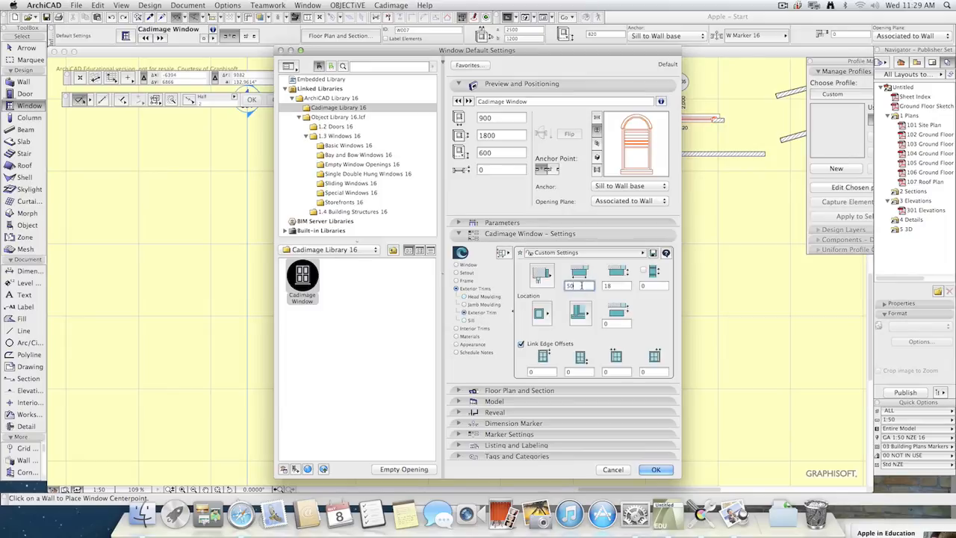
pyautogui.moveTo(580, 286); pyautogui.dragTo(554, 288)
pyautogui.write('80')
pyautogui.click(619, 287)
pyautogui.moveTo(586, 287); pyautogui.dragTo(551, 286)
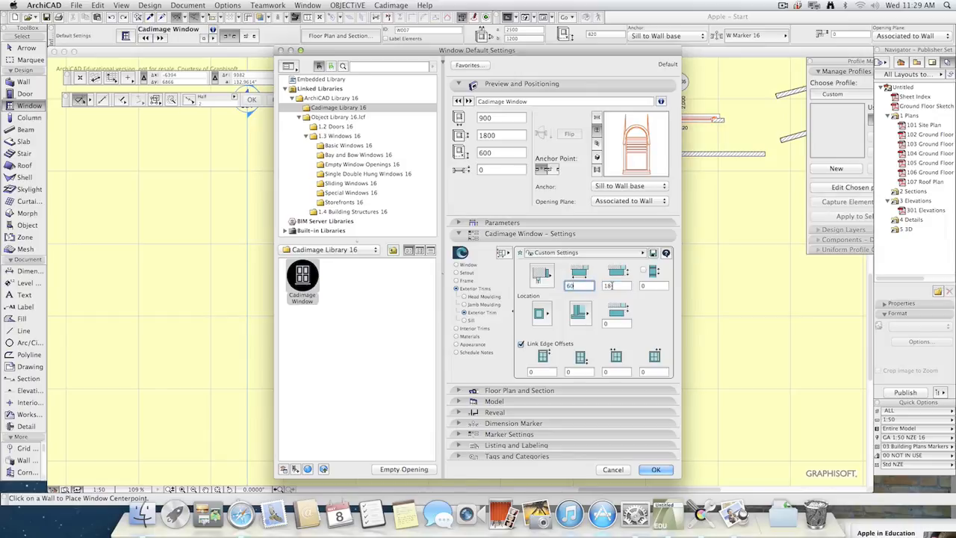
pyautogui.click(616, 287)
pyautogui.hotkey('shift', 'Tab')
pyautogui.write('50')
pyautogui.click(618, 286)
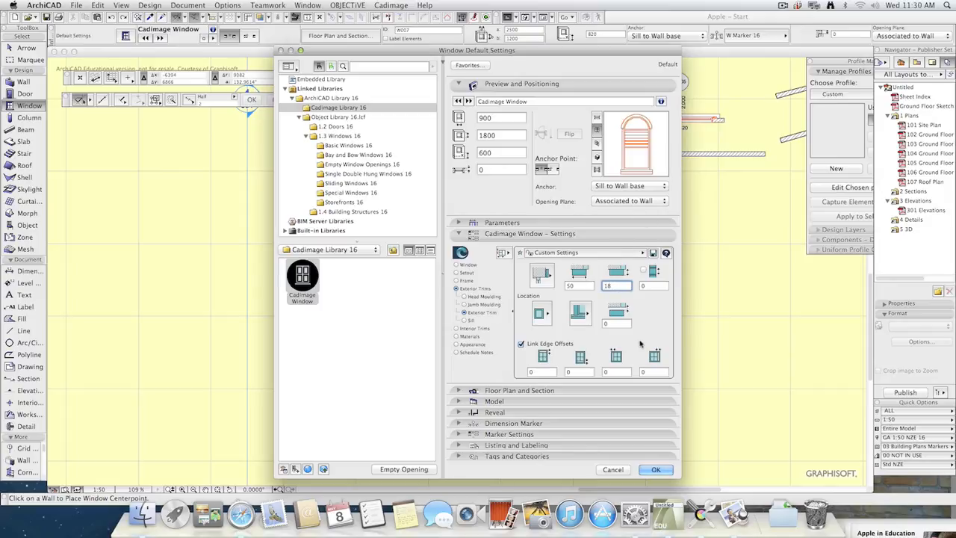
# Set the trim material of the head moulding to Brick-Aged and preview the window in 3D.
pyautogui.click(470, 336)
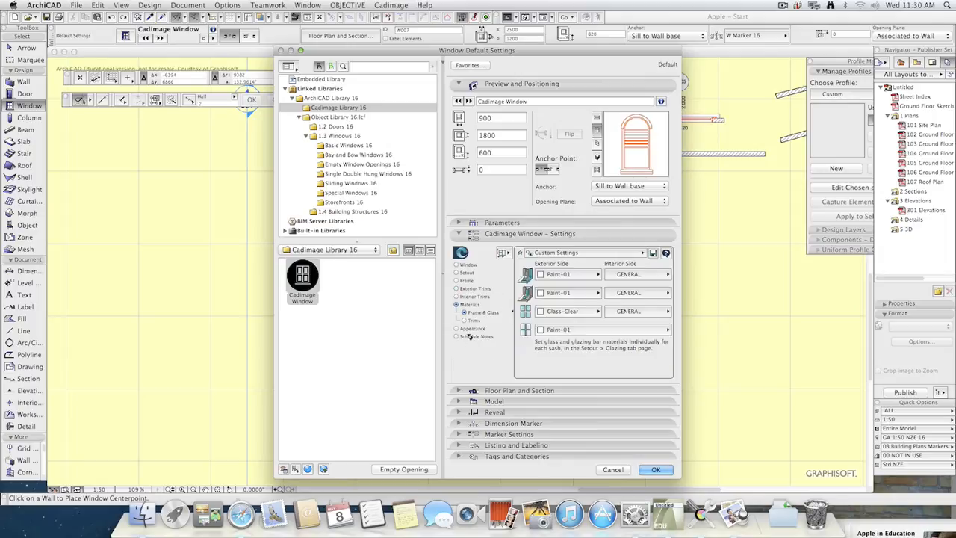
pyautogui.click(475, 321)
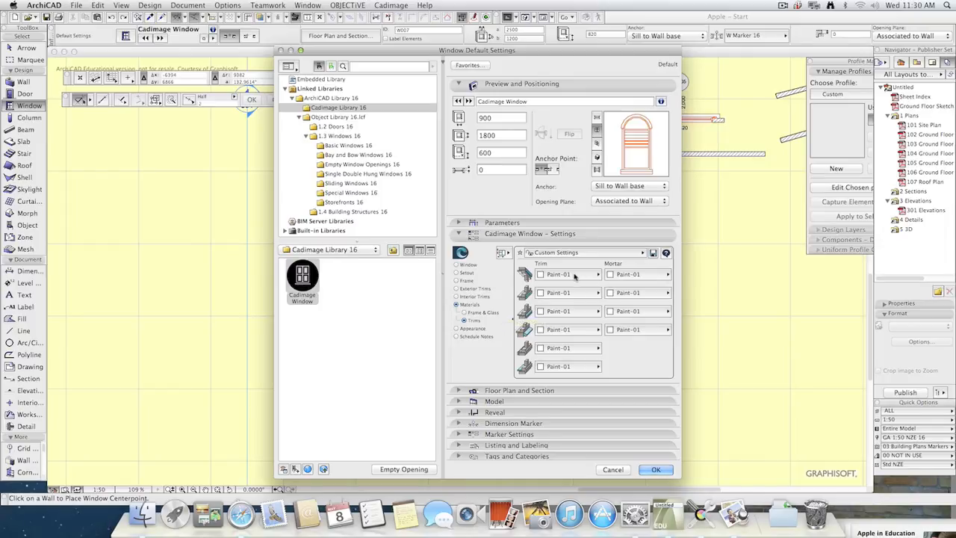
pyautogui.click(576, 276)
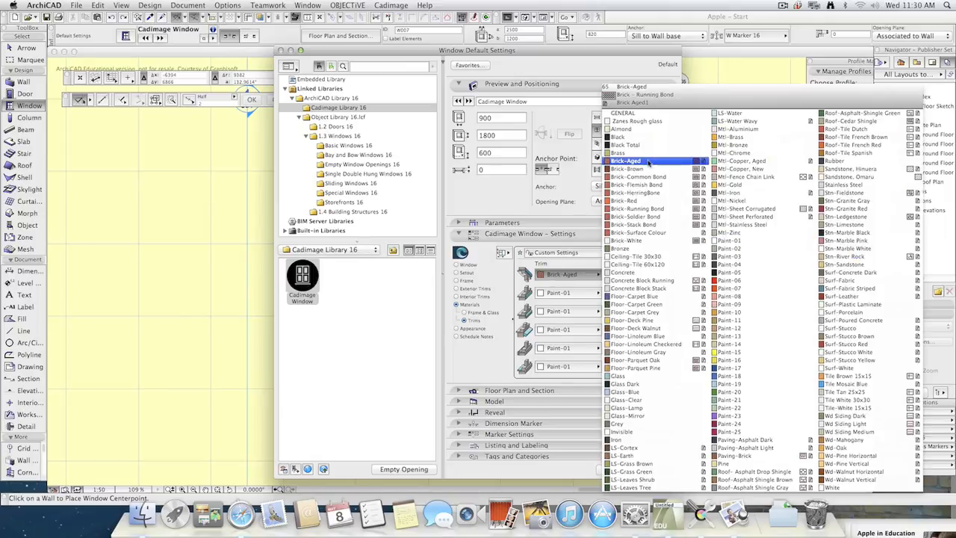
pyautogui.click(651, 160)
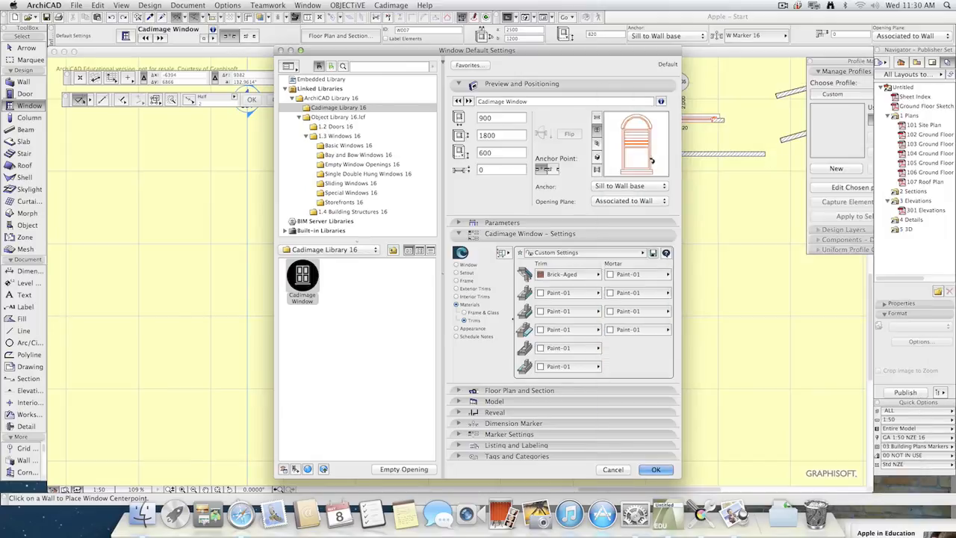
pyautogui.click(596, 158)
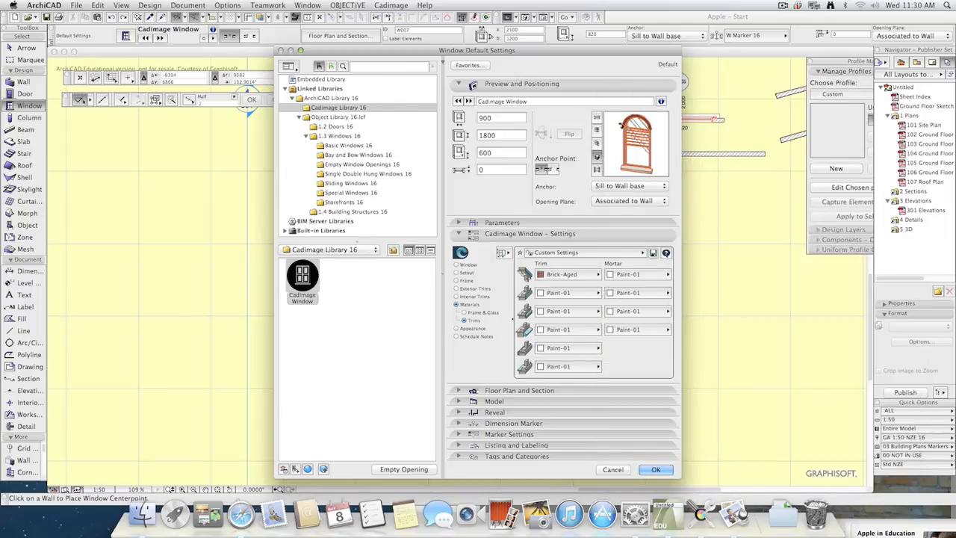
# Accept the window settings and place the window in the upper wall of the U-shaped walls, with its reveal facing outward.
pyautogui.click(655, 470)
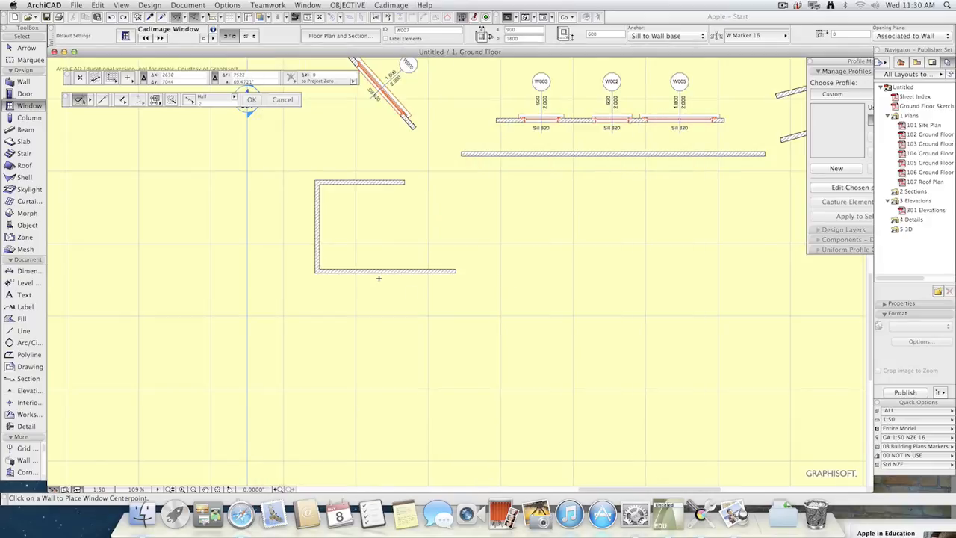
pyautogui.click(344, 182)
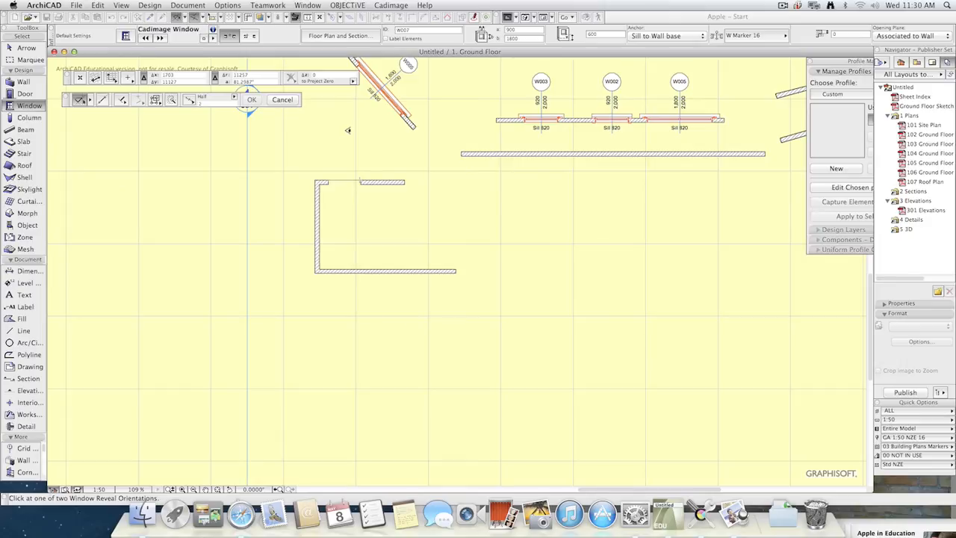
pyautogui.click(348, 129)
# Explore the 3D model up to the newly placed window and examine its arch, trim and sill.
pyautogui.press('F3')
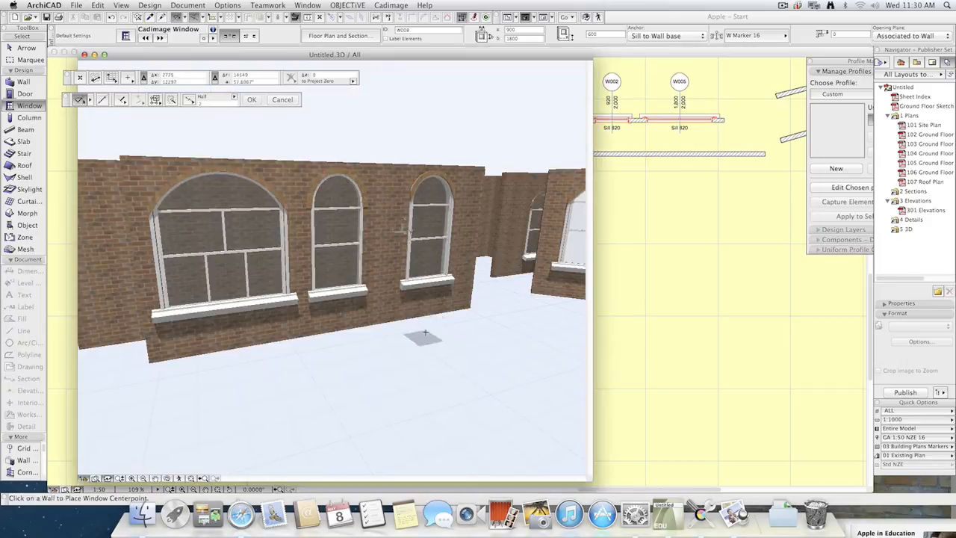
pyautogui.click(179, 479)
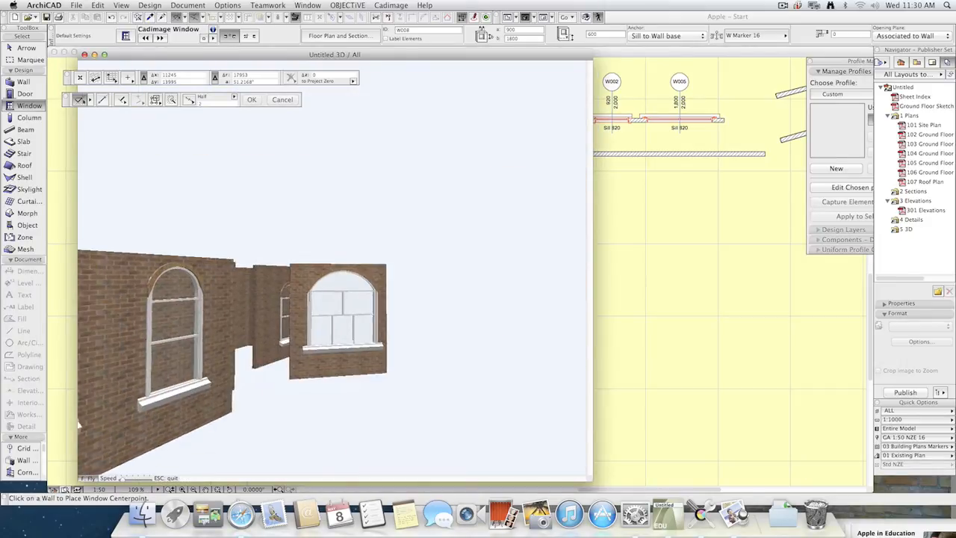
pyautogui.press('Up')
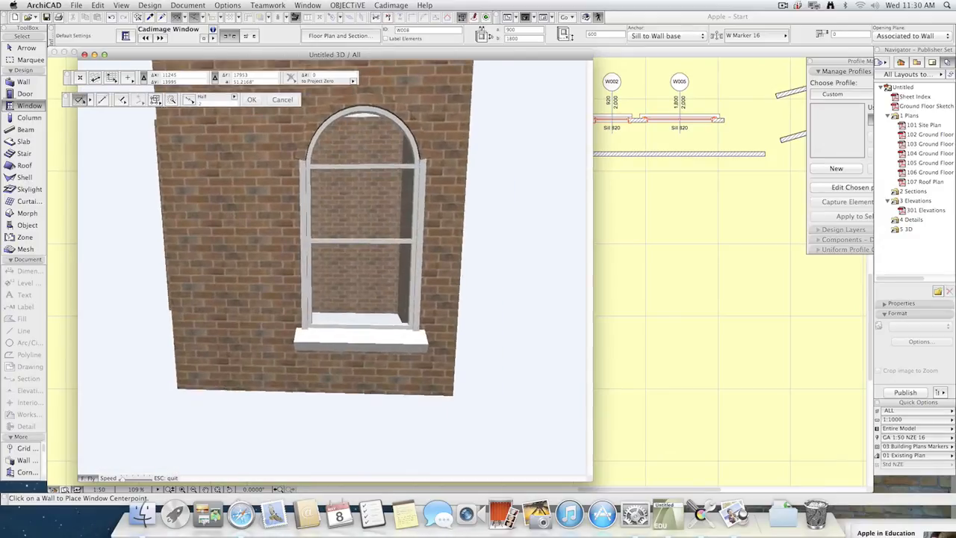
pyautogui.press('Escape')
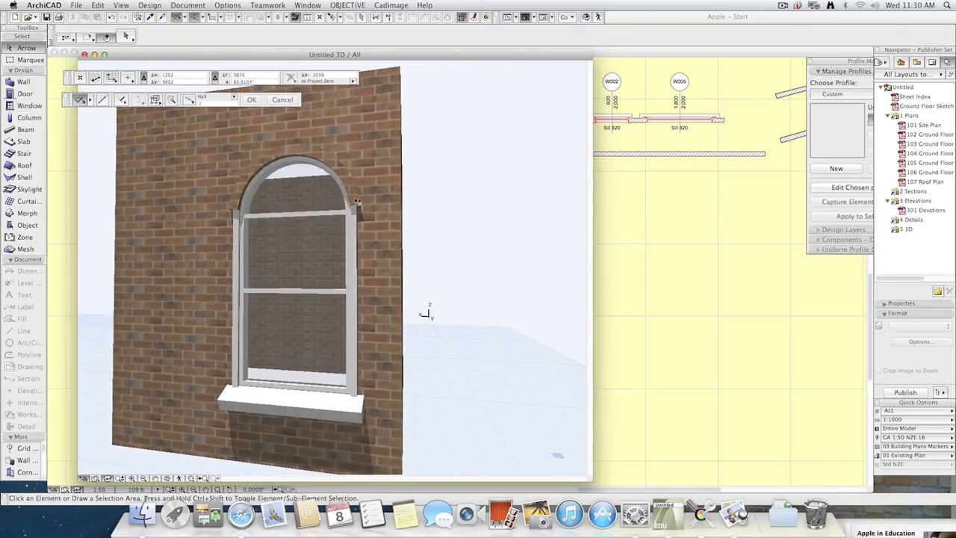
# Open the placed window's settings and change the head moulding's trim material to Brick-Red.
pyautogui.click(337, 426)
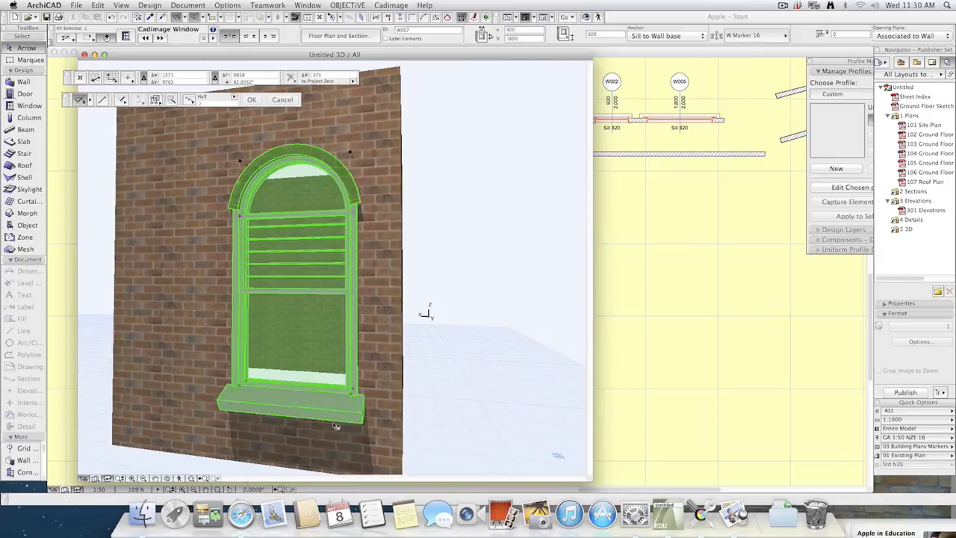
pyautogui.doubleClick(366, 403)
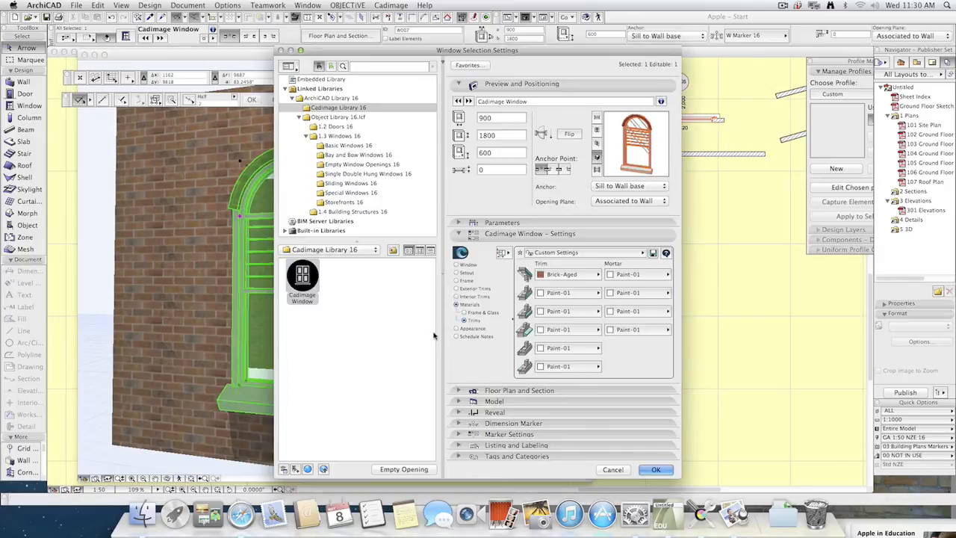
pyautogui.click(568, 275)
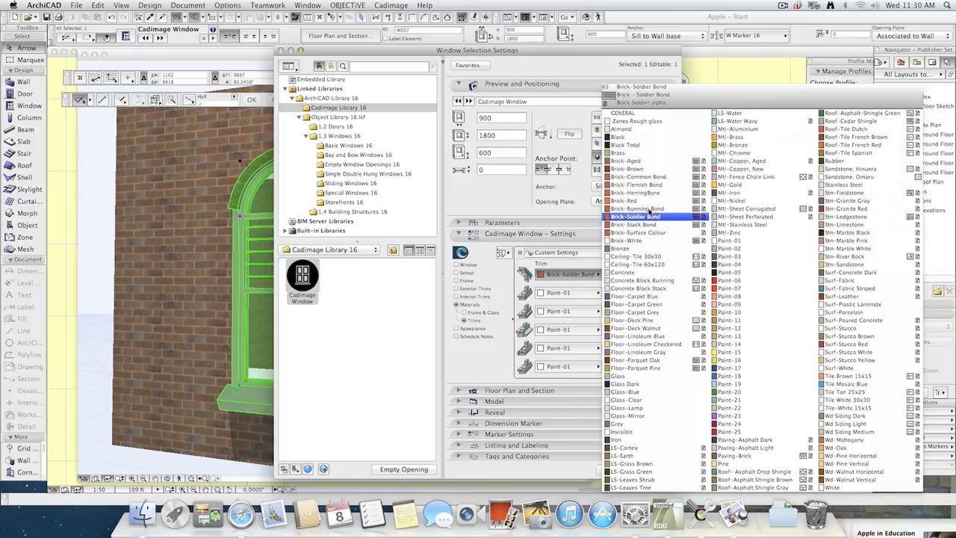
pyautogui.click(657, 206)
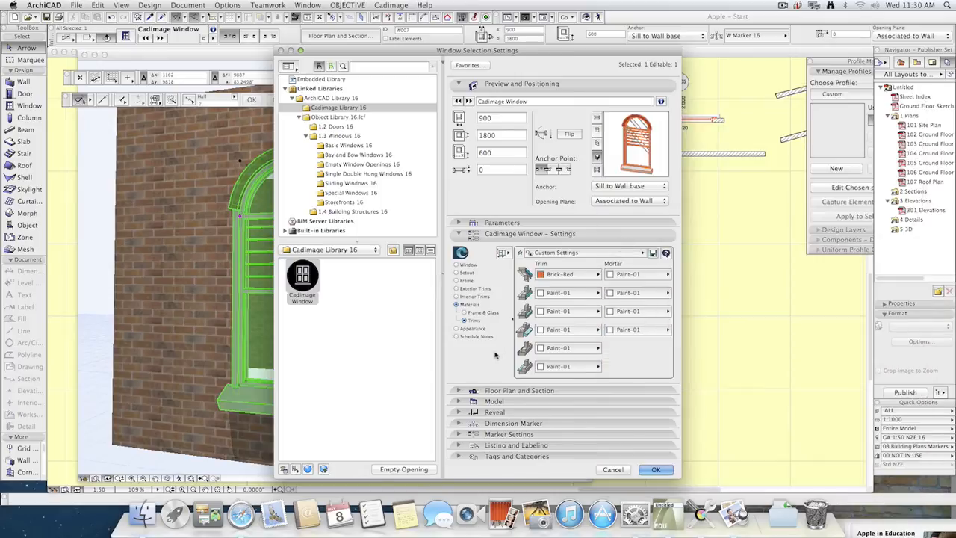
# Set the exterior sill's slope angle to 15° and apply the window settings.
pyautogui.click(461, 289)
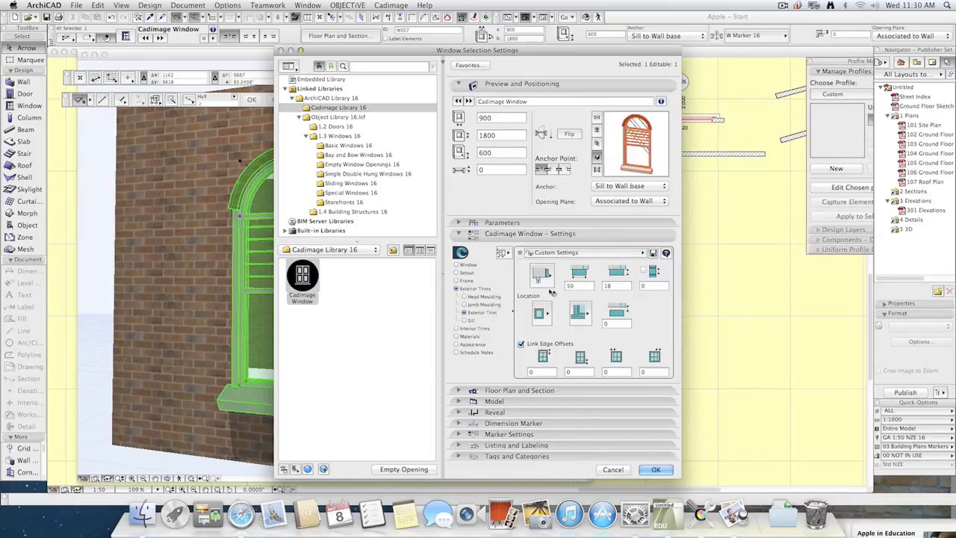
pyautogui.click(491, 300)
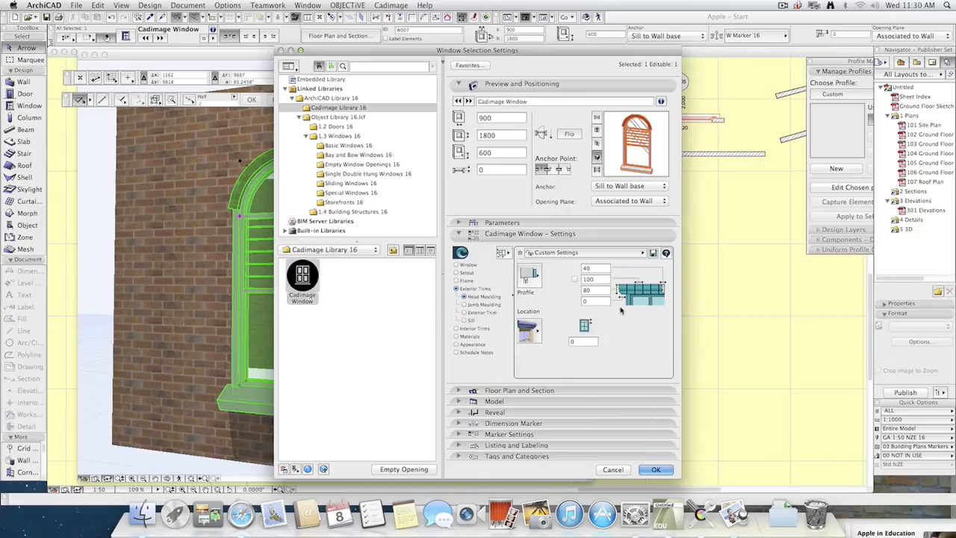
pyautogui.click(471, 321)
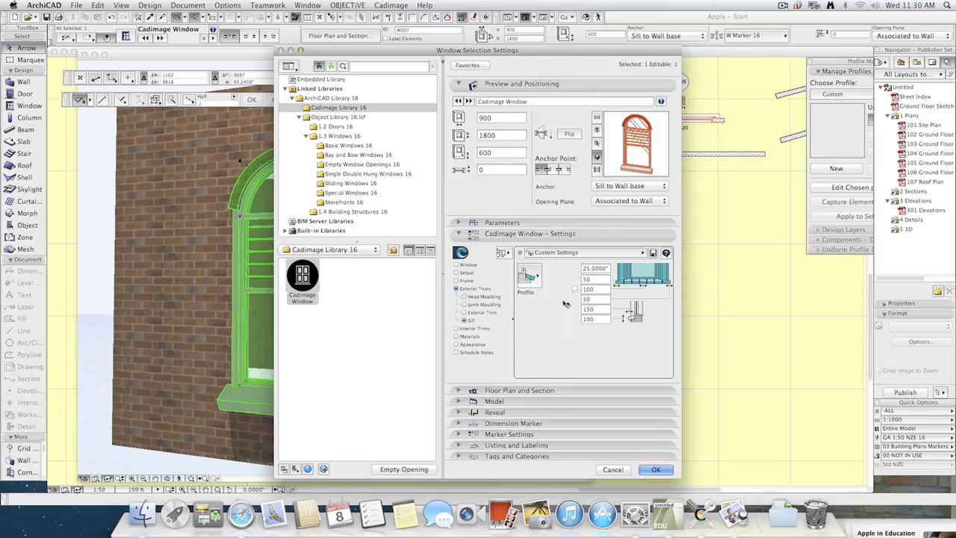
pyautogui.doubleClick(586, 279)
pyautogui.write('50')
pyautogui.hotkey('shift', 'Tab')
pyautogui.click(657, 468)
pyautogui.click(442, 399)
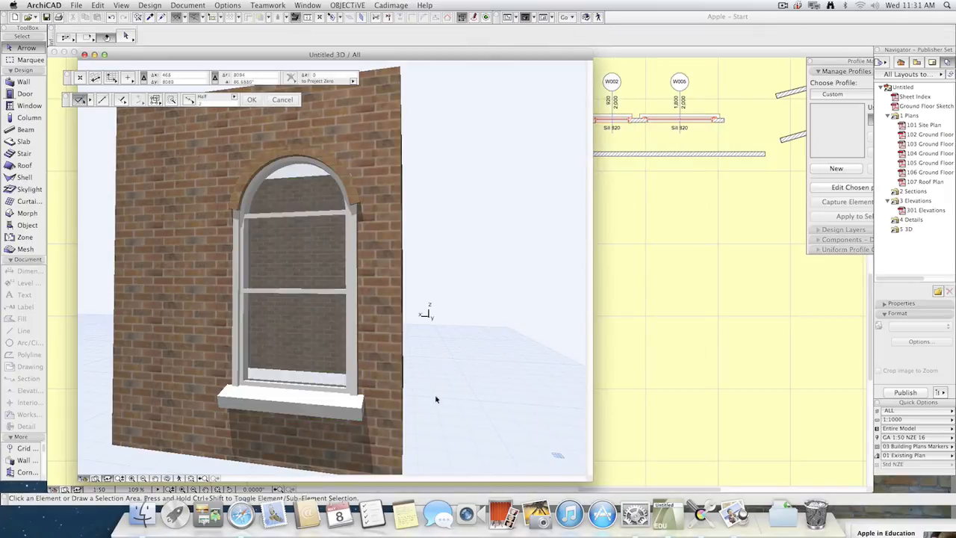
# Render a close-up of the window's arch and glazing, and close the rendered picture after viewing it.
pyautogui.scroll(3, 302, 381)
pyautogui.scroll(-3, 302, 381)
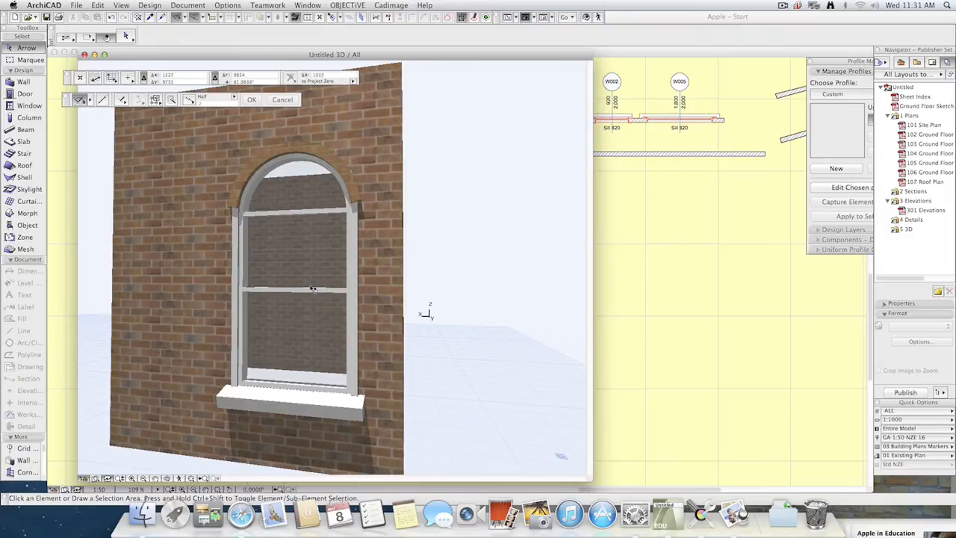
pyautogui.scroll(4, 291, 275)
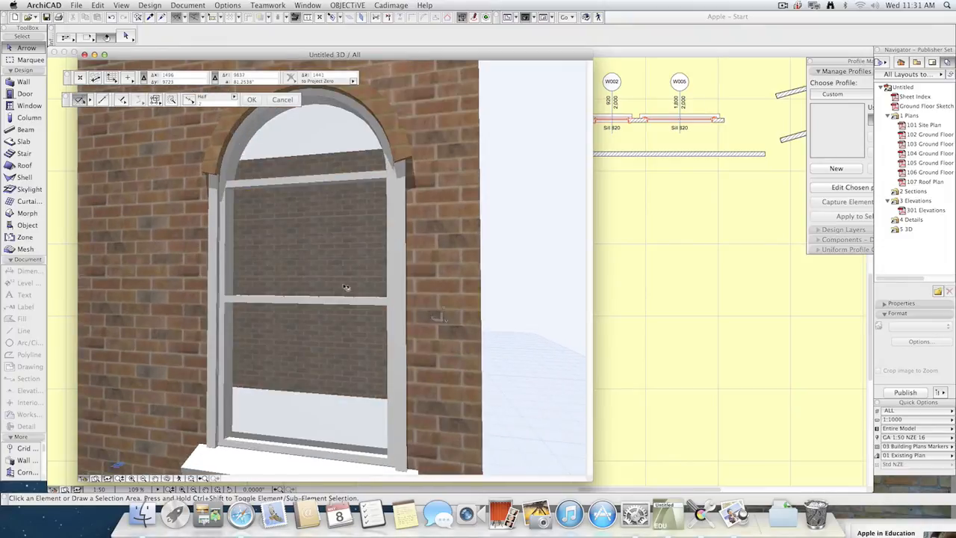
pyautogui.scroll(2, 335, 278)
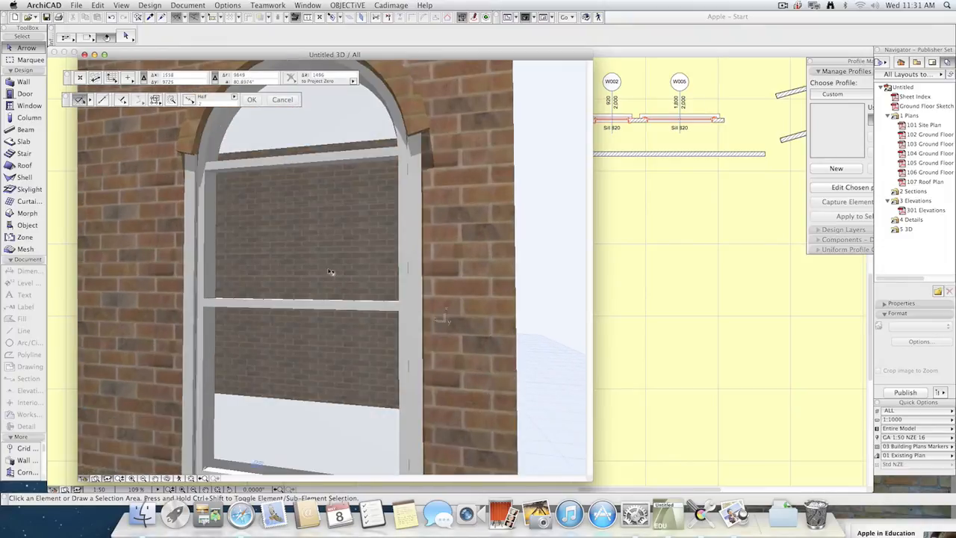
pyautogui.moveTo(362, 302)
pyautogui.press('super+r')
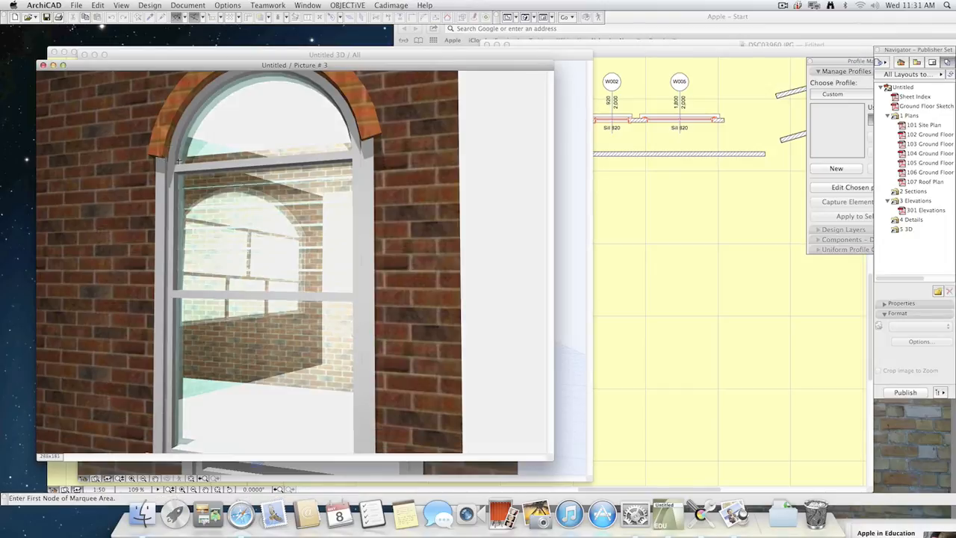
pyautogui.click(42, 66)
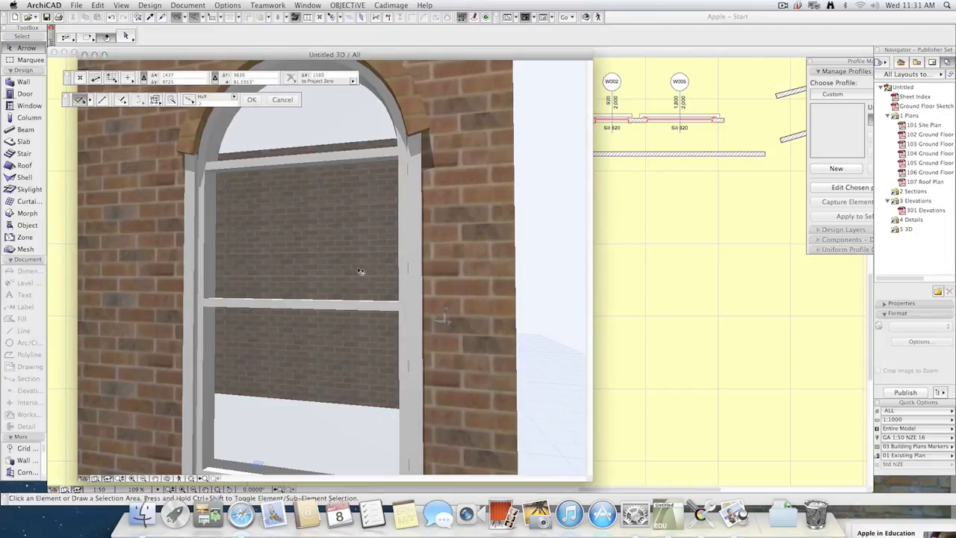
# Set the projection of the window's exterior head moulding to 10 and apply the settings.
pyautogui.click(361, 270)
pyautogui.doubleClick(361, 271)
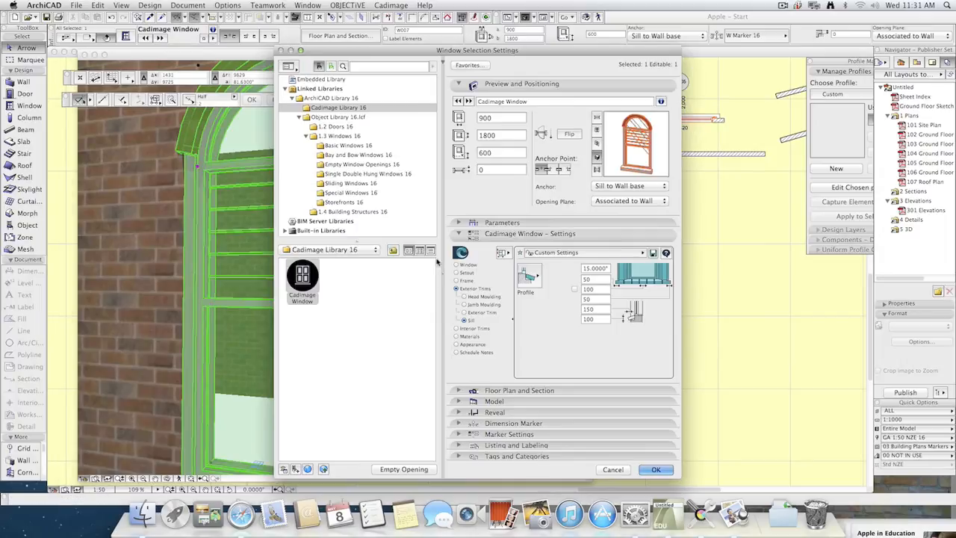
pyautogui.click(487, 298)
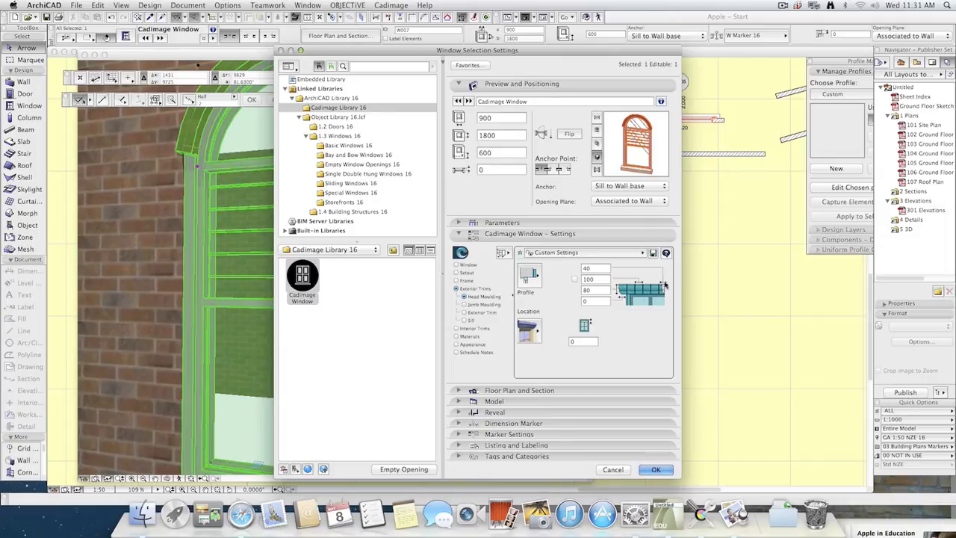
pyautogui.click(596, 268)
pyautogui.write('10')
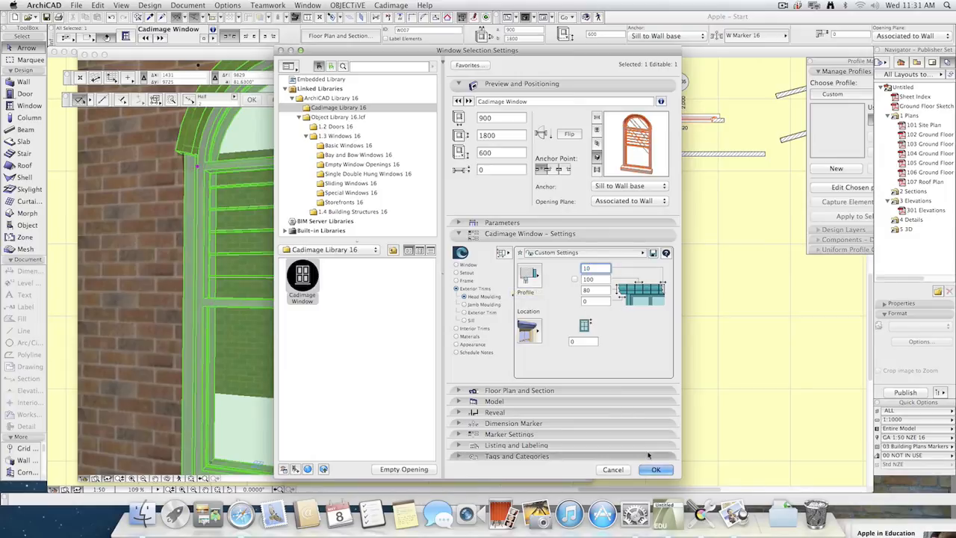
pyautogui.click(655, 469)
# Inspect the arch where it meets the side trim, and set the exterior trim's thickness to 5.
pyautogui.keyDown('shift'); pyautogui.moveTo(490, 332); pyautogui.dragTo(420, 221, button='middle'); pyautogui.keyUp('shift')
pyautogui.scroll(5, 422, 224)
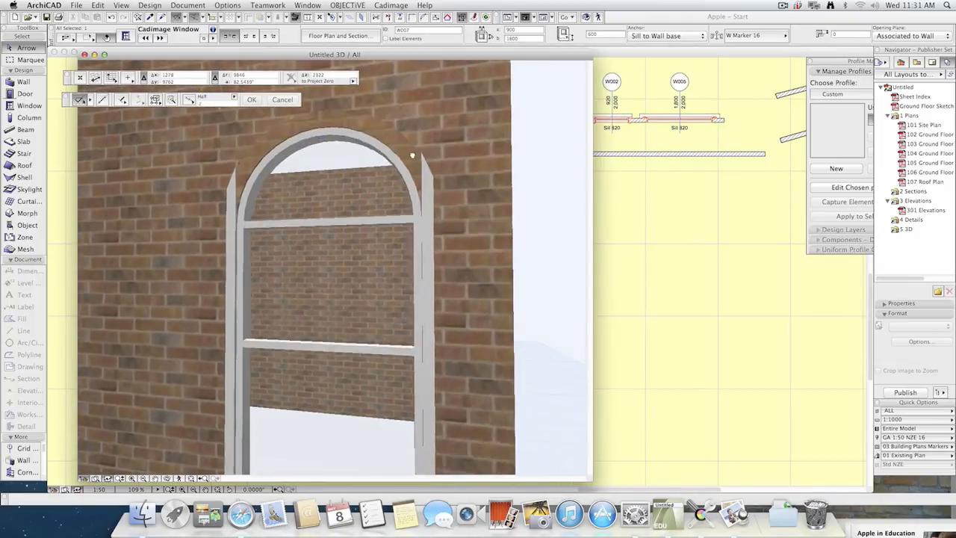
pyautogui.scroll(3, 427, 227)
pyautogui.click(430, 229)
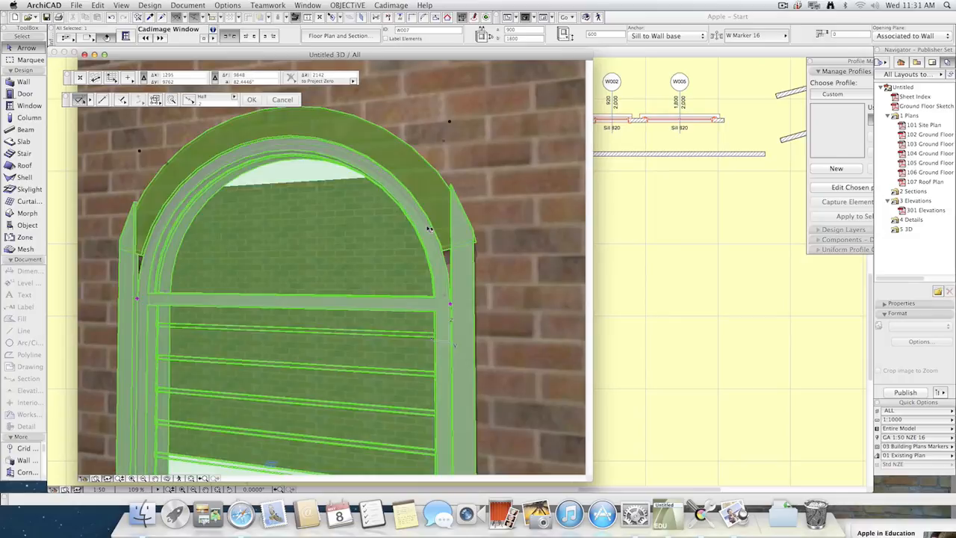
pyautogui.scroll(2, 429, 229)
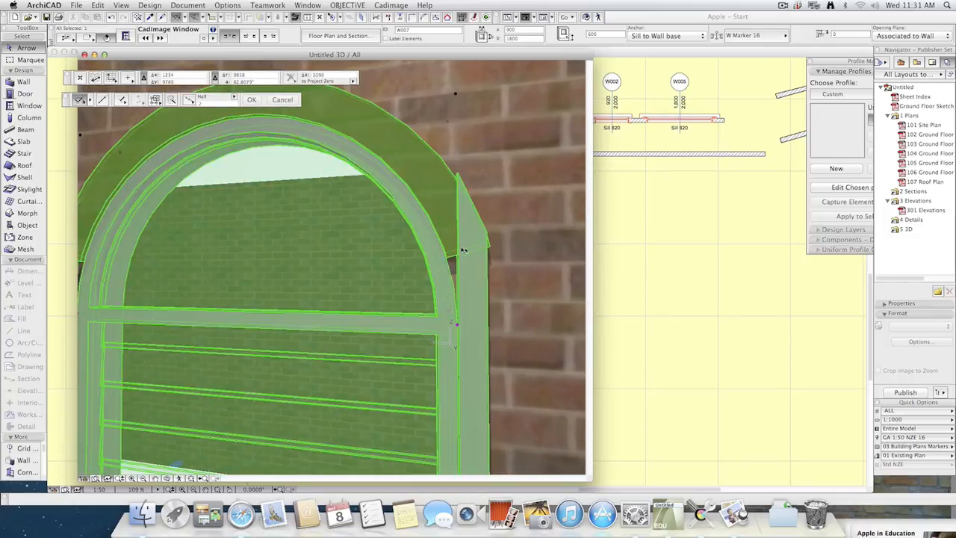
pyautogui.press('super+t')
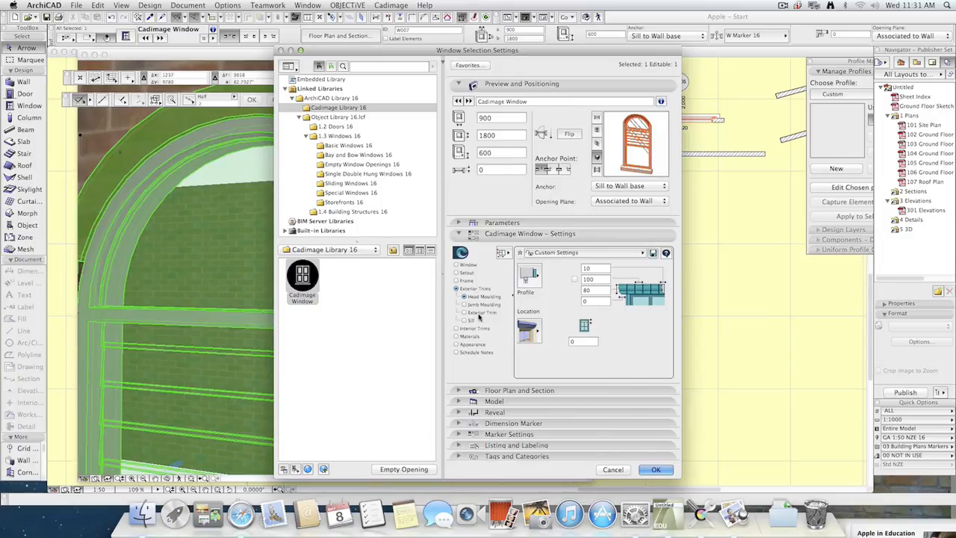
pyautogui.click(479, 315)
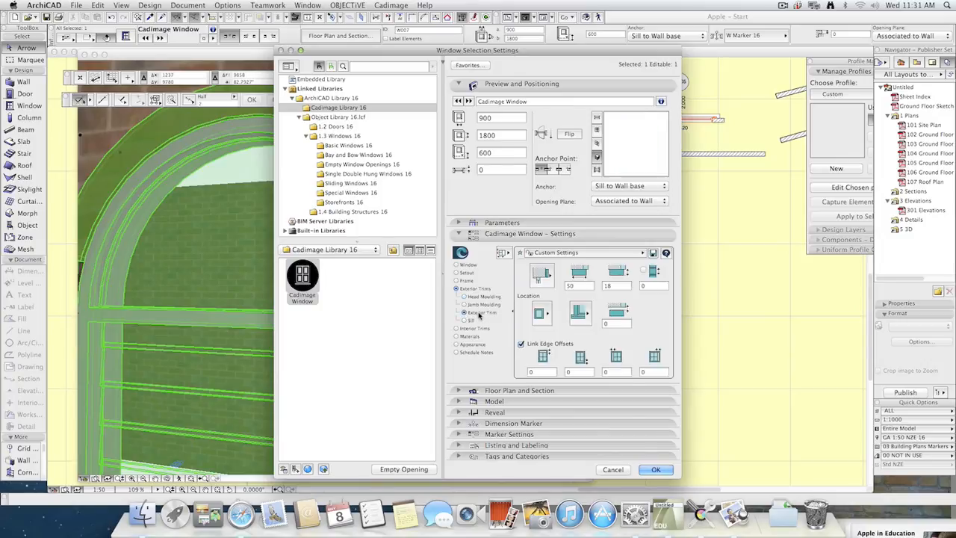
pyautogui.click(617, 286)
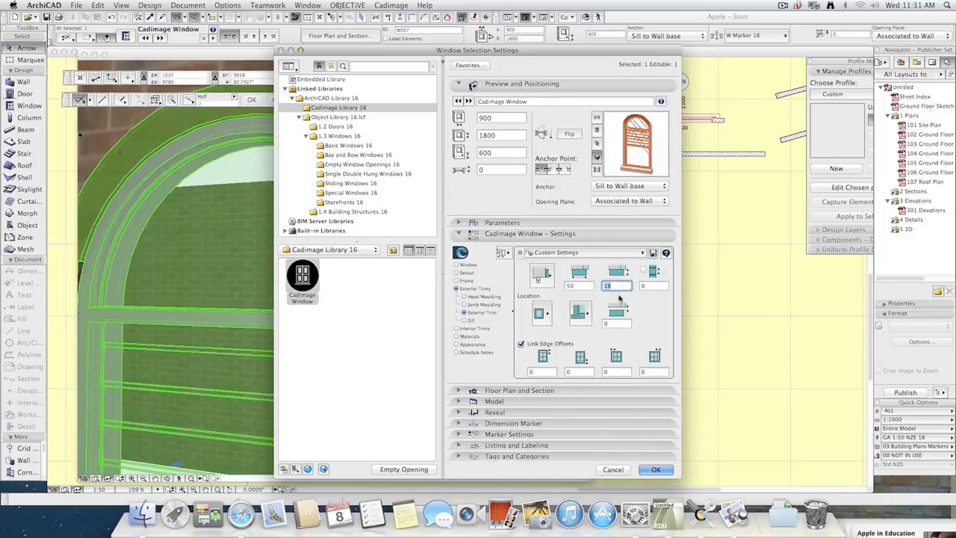
pyautogui.write('5')
pyautogui.click(655, 470)
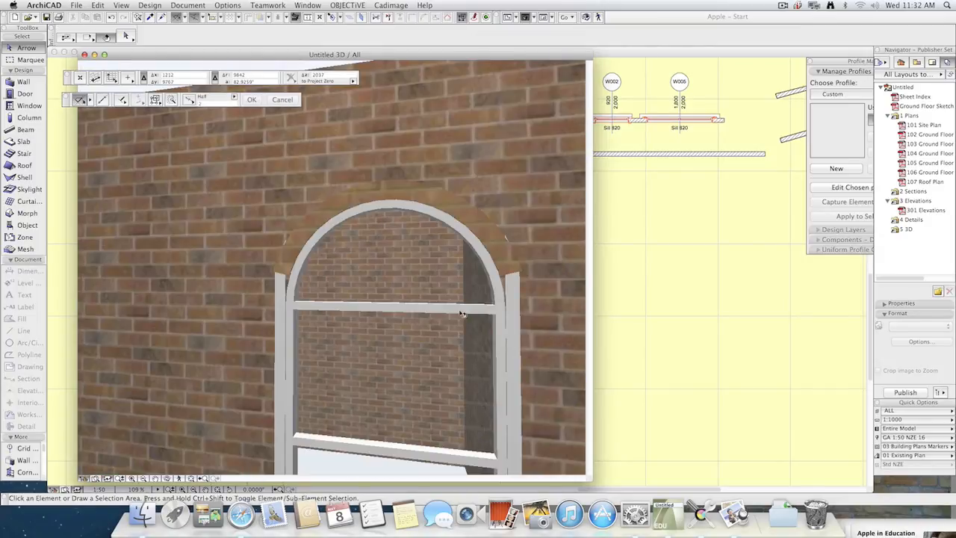
# Set the exterior trim's width to 40, unlink its edge offsets, and apply the settings to the window.
pyautogui.click(508, 322)
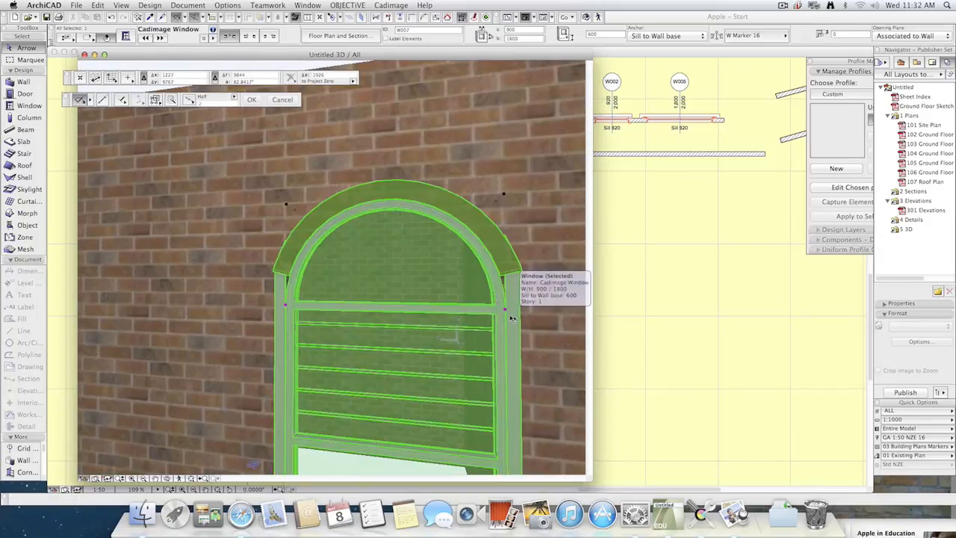
pyautogui.press('super+t')
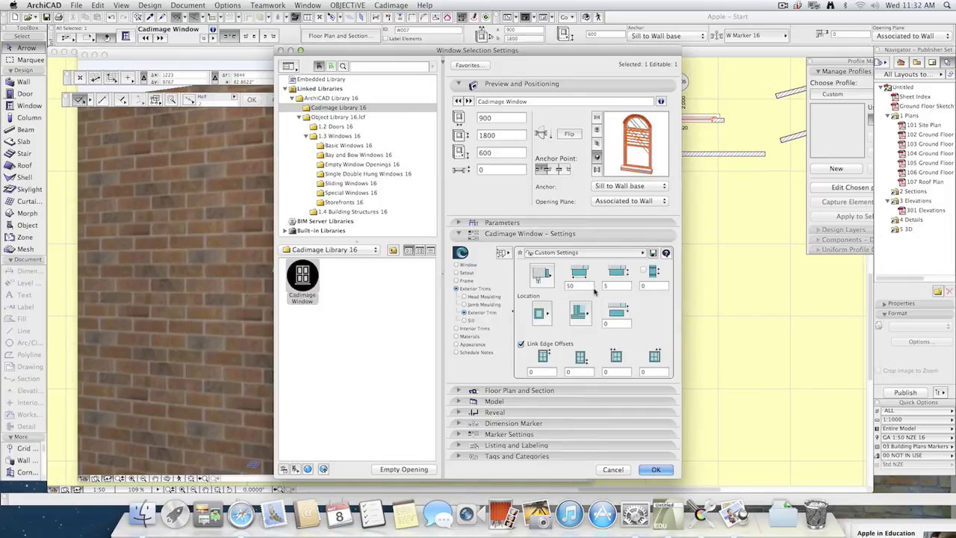
pyautogui.click(543, 276)
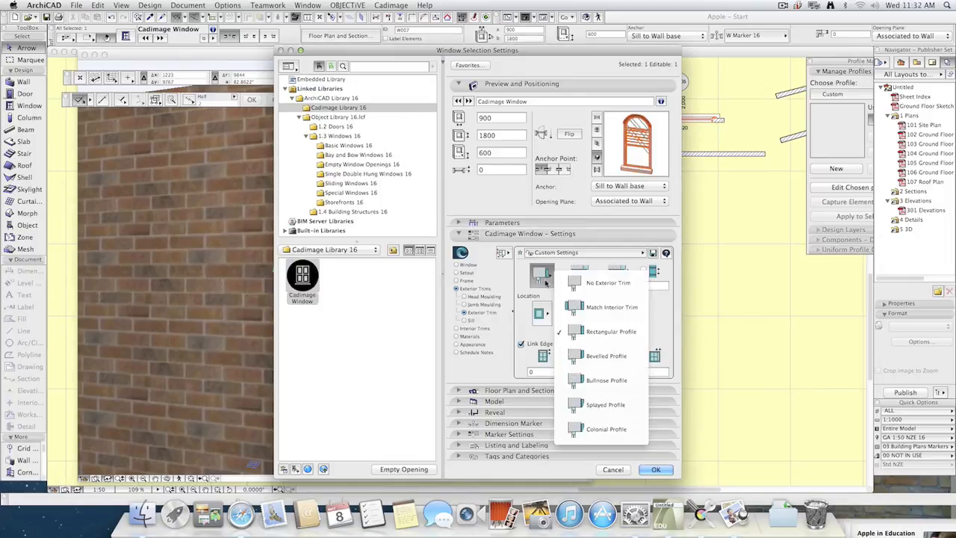
pyautogui.click(546, 282)
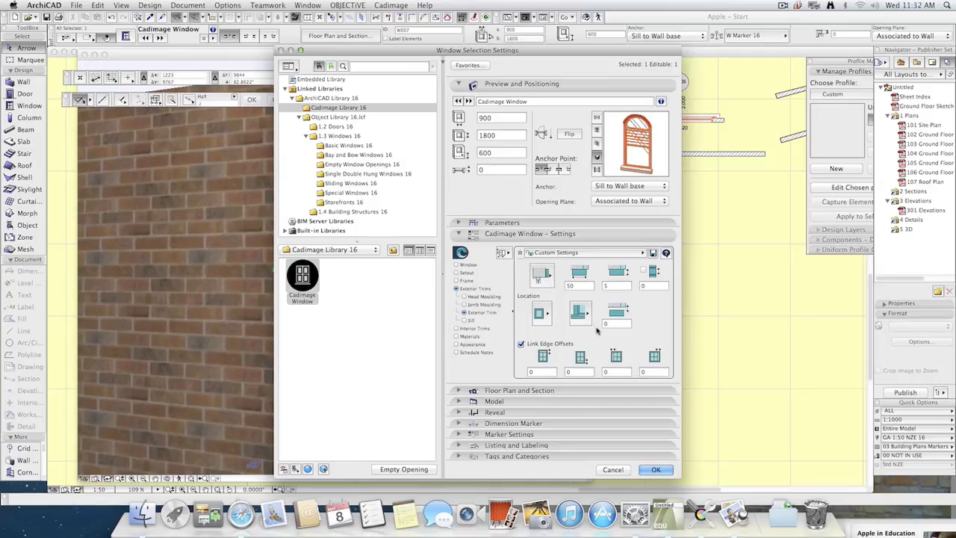
pyautogui.click(580, 286)
pyautogui.write('40')
pyautogui.click(616, 286)
pyautogui.click(524, 345)
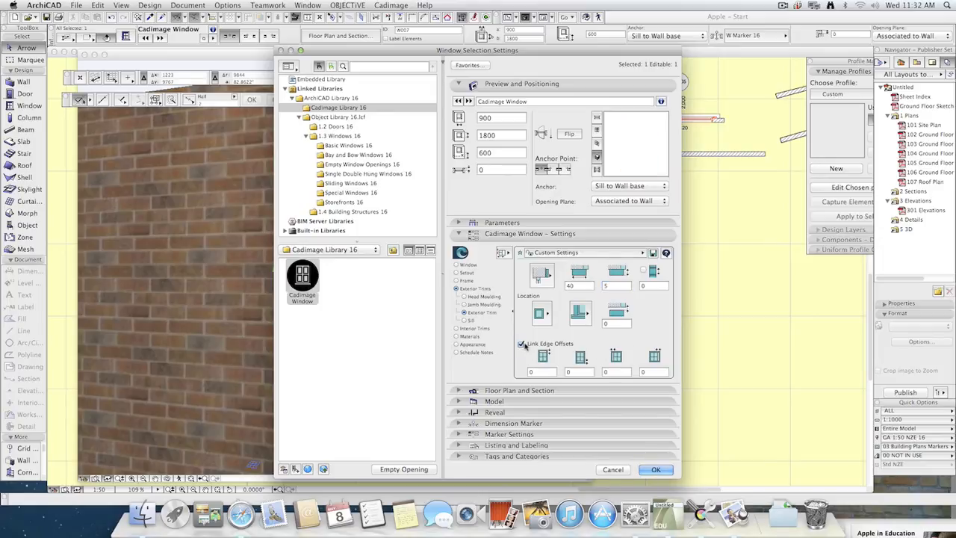
pyautogui.click(657, 469)
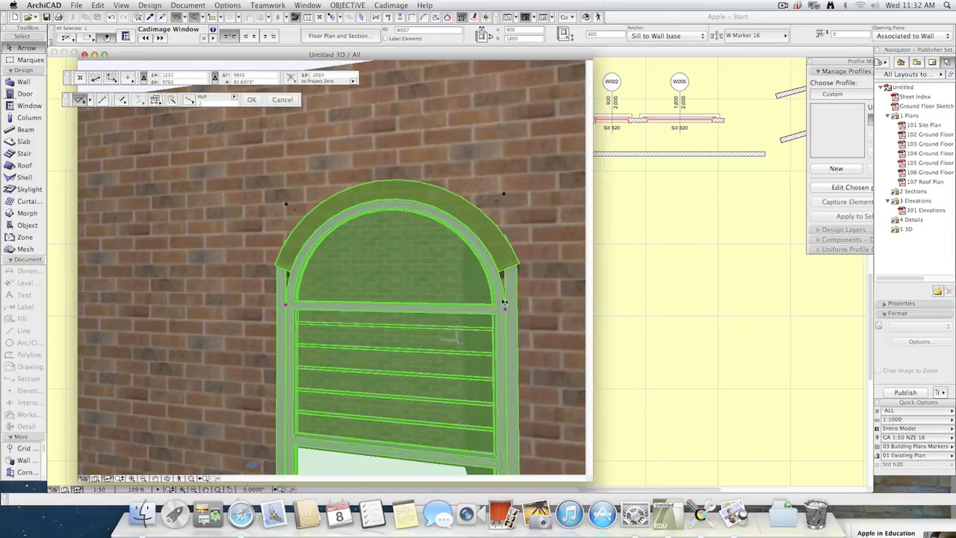
pyautogui.click(514, 324)
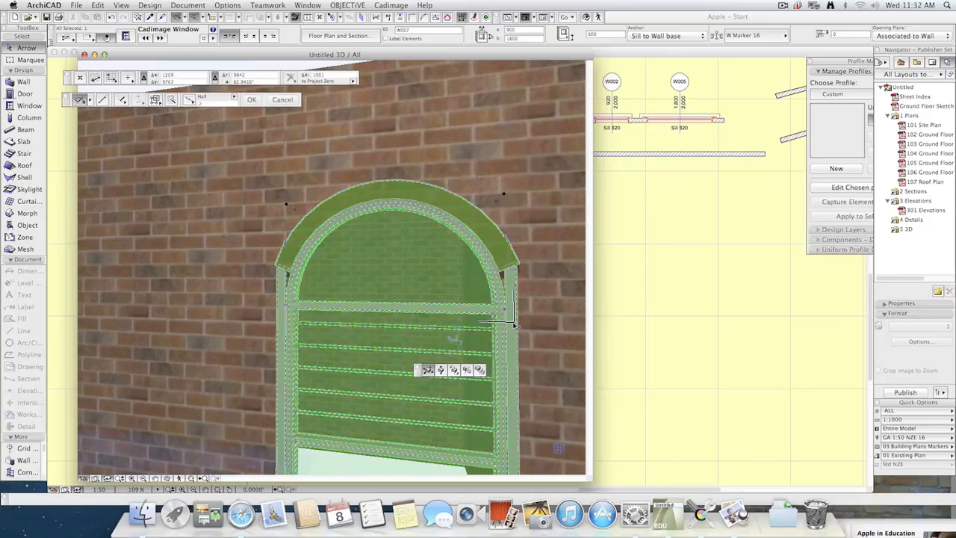
pyautogui.press('Escape')
pyautogui.press('Escape')
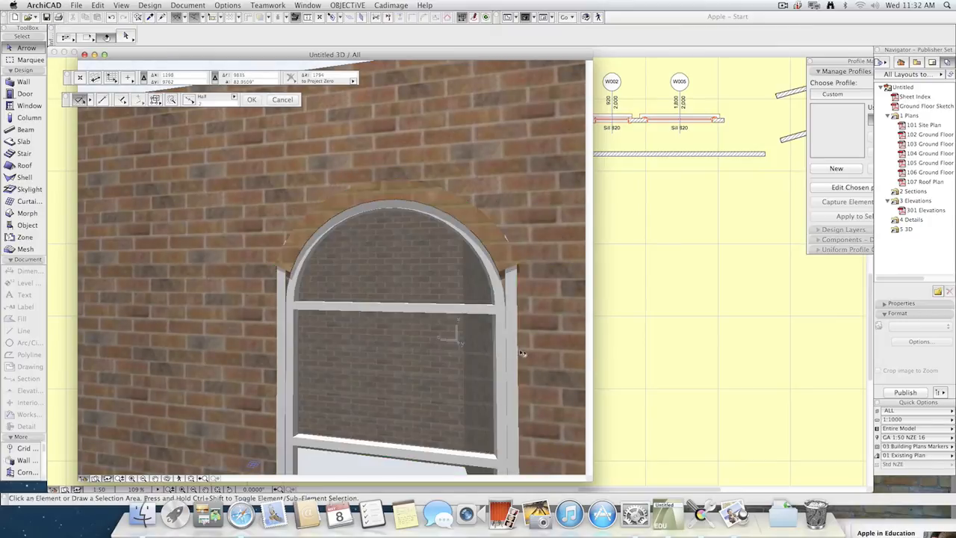
# Reopen the window's settings and try 50 for the exterior trim's width, then set it to 80.
pyautogui.scroll(-2, 524, 354)
pyautogui.moveTo(525, 355); pyautogui.dragTo(521, 212, button='middle')
pyautogui.scroll(-1, 518, 326)
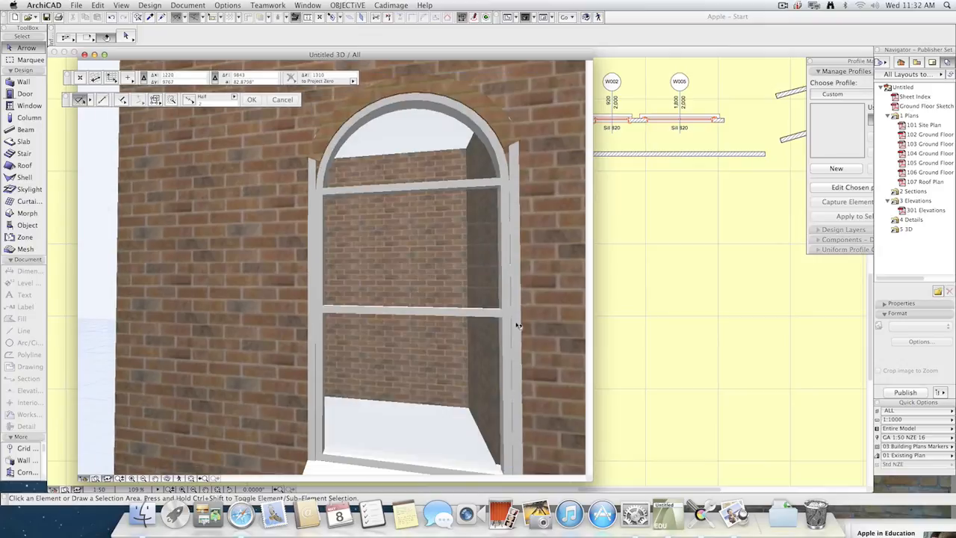
pyautogui.click(512, 304)
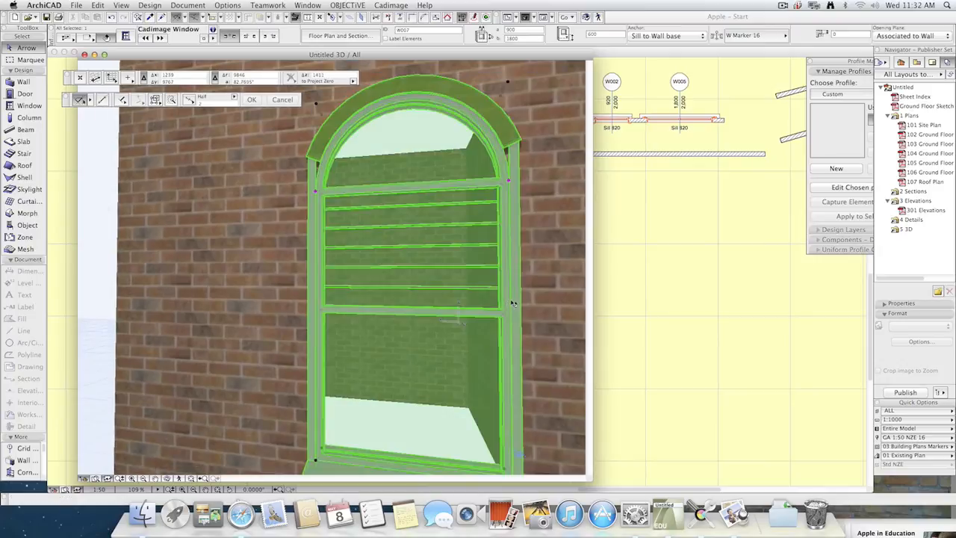
pyautogui.press('super+t')
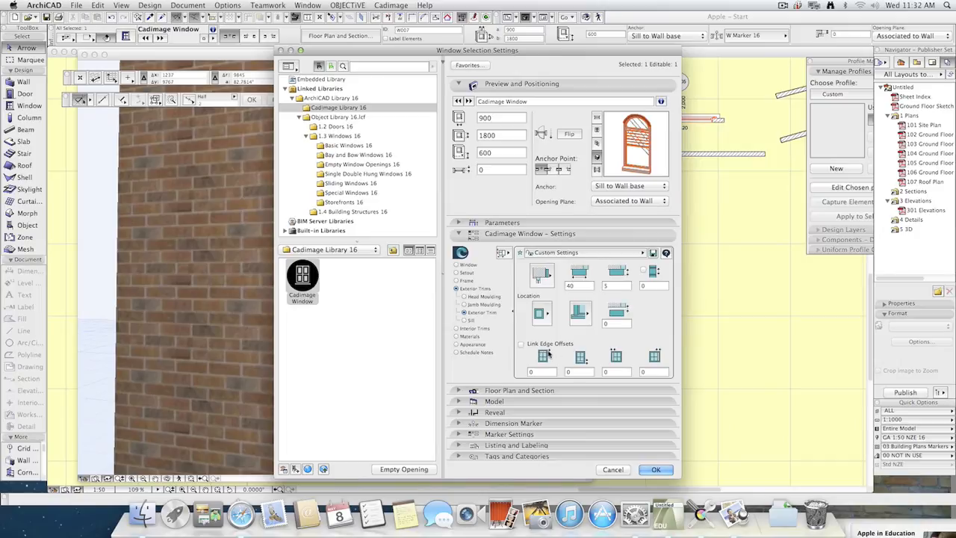
pyautogui.doubleClick(579, 285)
pyautogui.write('50')
pyautogui.doubleClick(617, 286)
pyautogui.doubleClick(572, 286)
pyautogui.write('8')
pyautogui.doubleClick(617, 286)
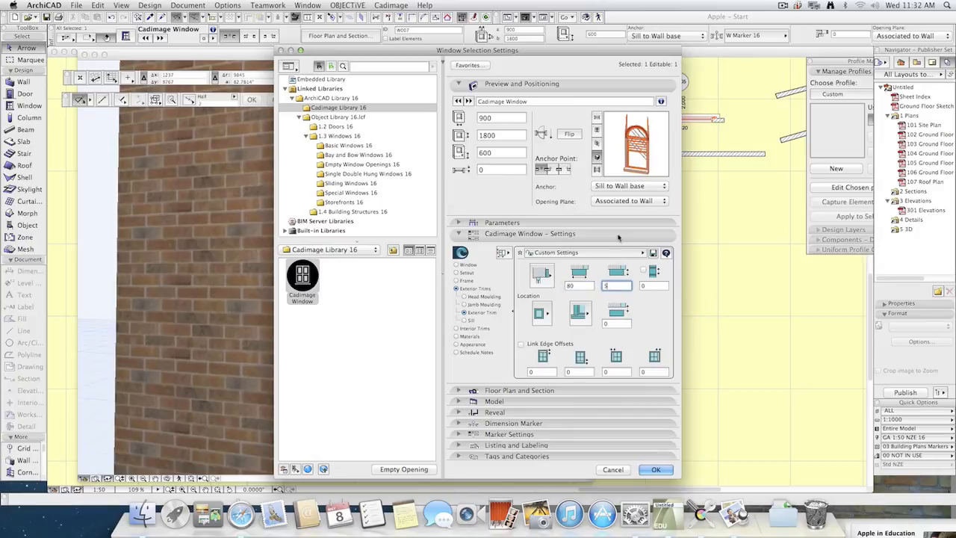
# Set the exterior trim to continue under the sill and, after trying Base, Left & Right, return its location to All Sides.
pyautogui.click(539, 314)
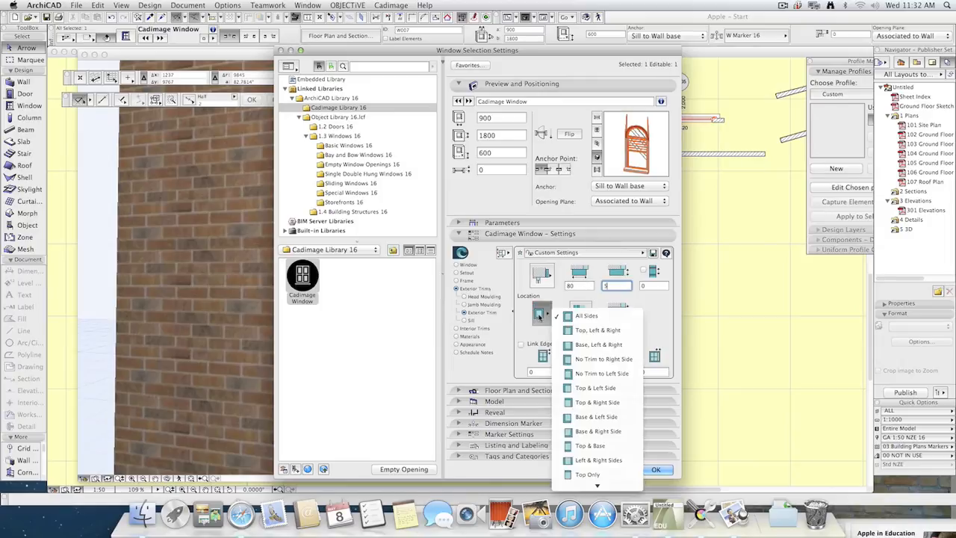
pyautogui.click(608, 345)
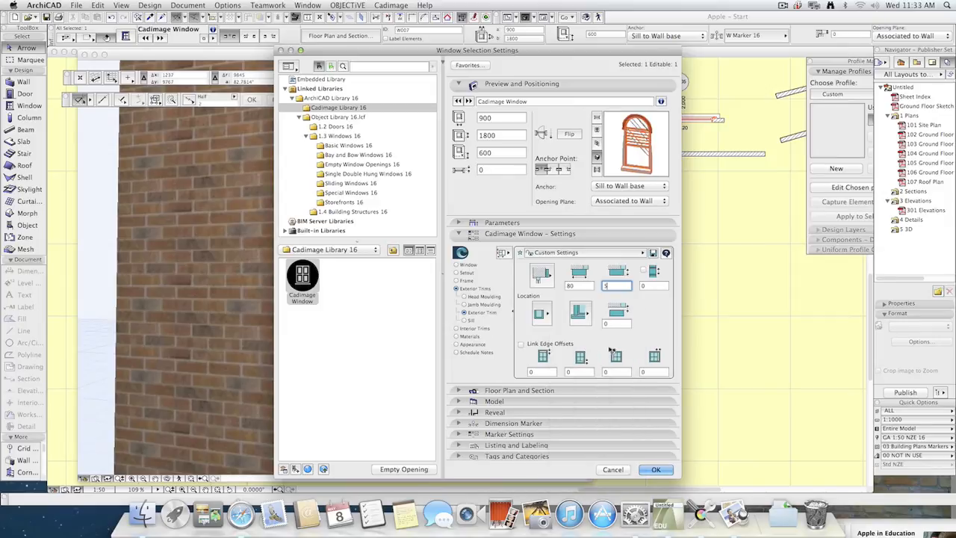
pyautogui.click(572, 320)
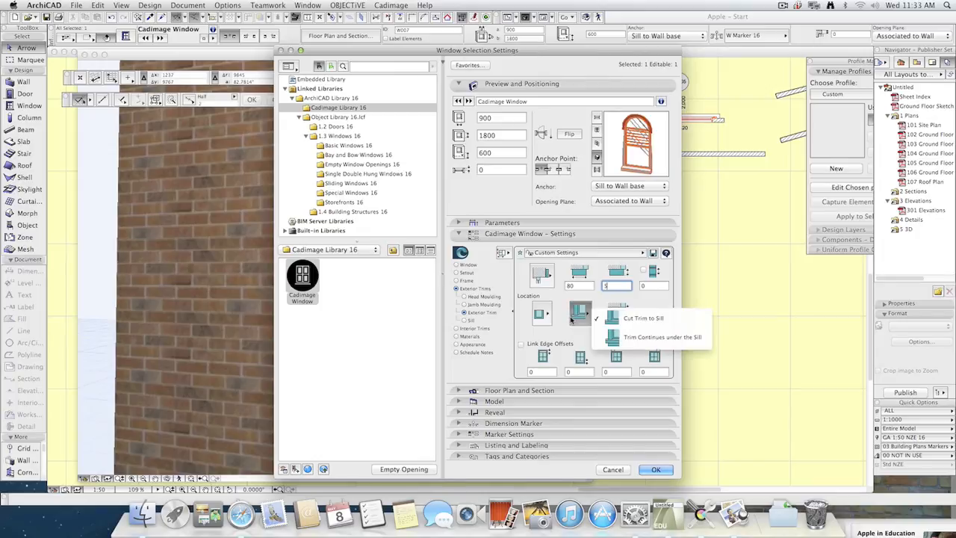
pyautogui.click(655, 340)
pyautogui.click(548, 318)
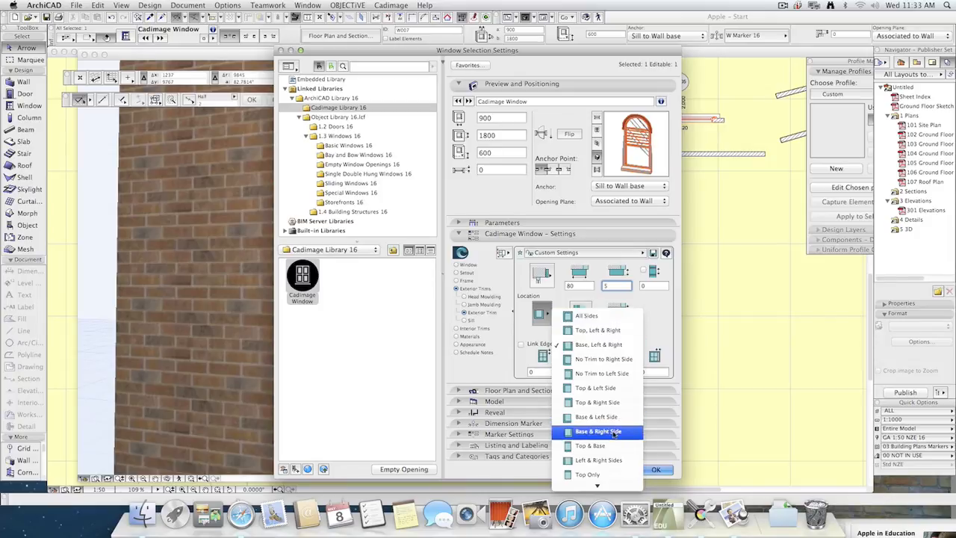
pyautogui.click(613, 316)
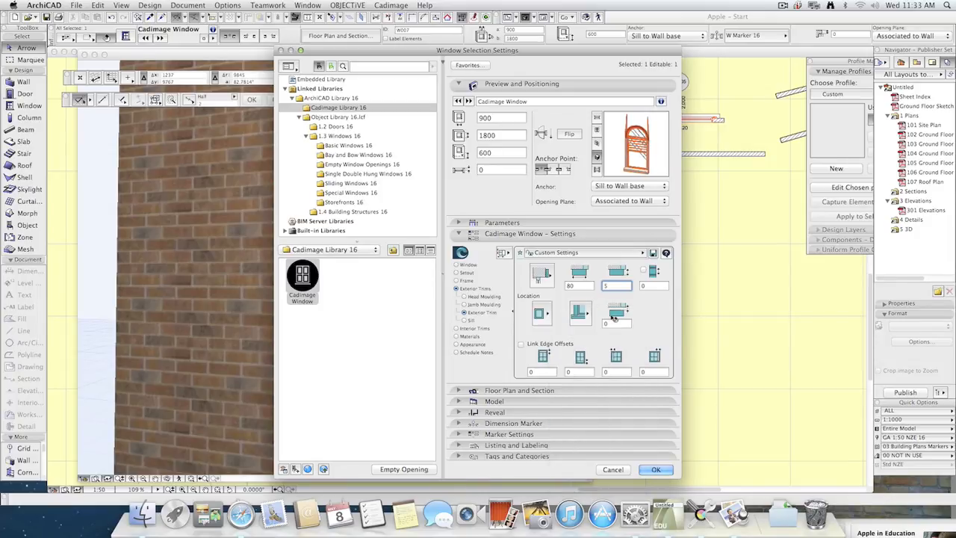
# Set the exterior trim's width to 50.
pyautogui.doubleClick(582, 286)
pyautogui.write('50')
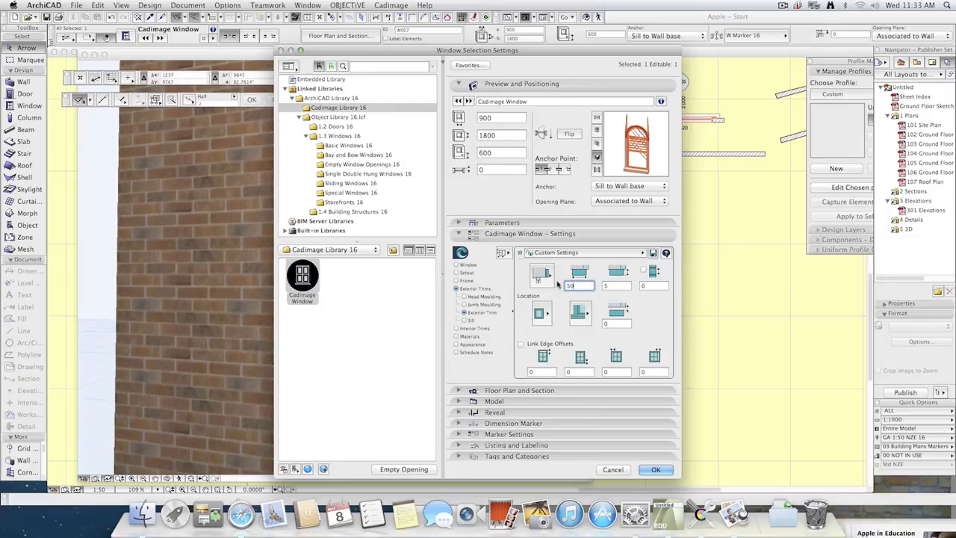
pyautogui.click(650, 286)
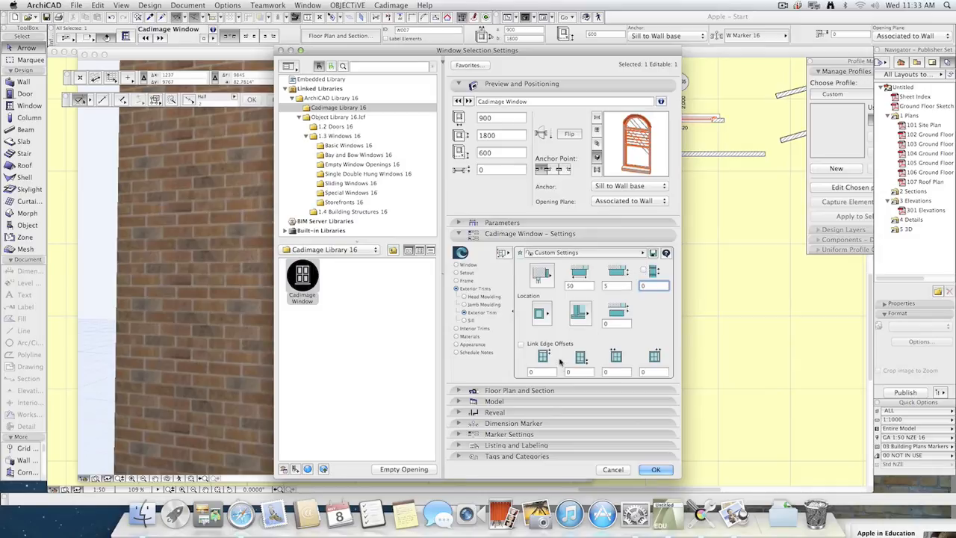
# Try 25 for the head moulding's vertical offset, return it to 0, and set the lowest profile dimension to 15, applying the settings.
pyautogui.click(486, 299)
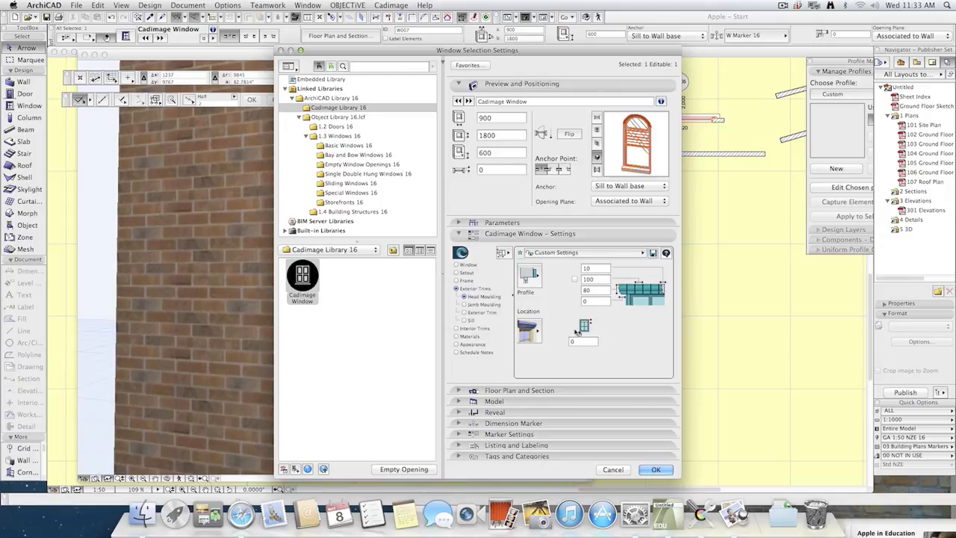
pyautogui.click(575, 340)
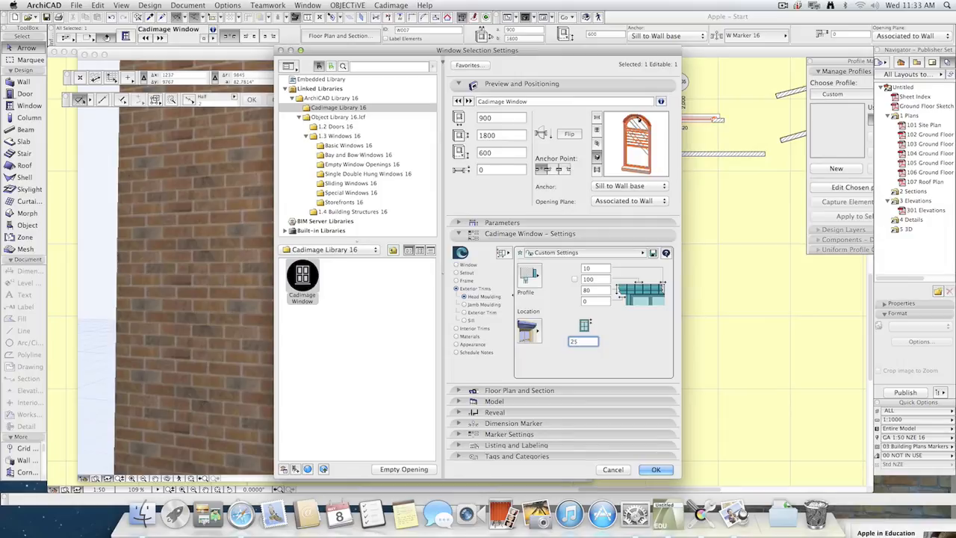
pyautogui.doubleClick(581, 343)
pyautogui.write('0')
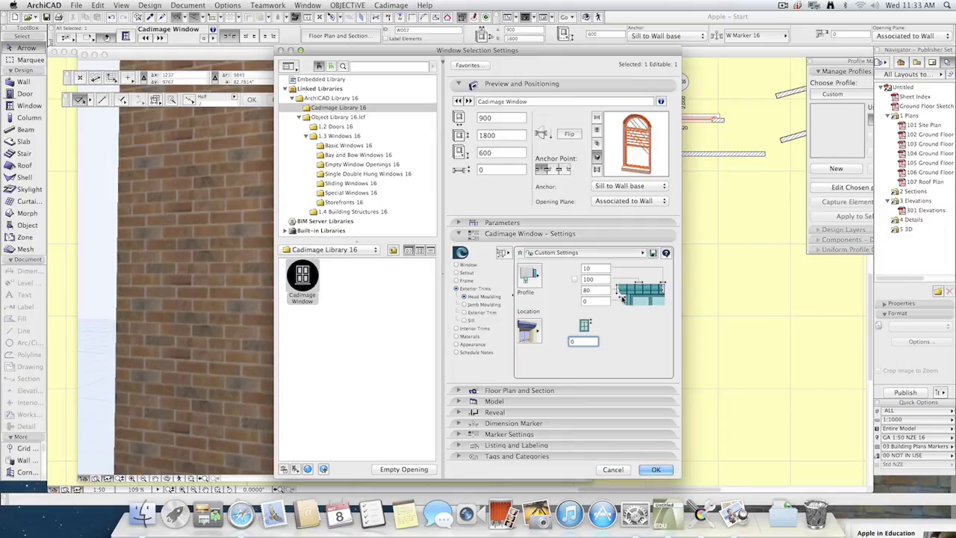
pyautogui.click(597, 300)
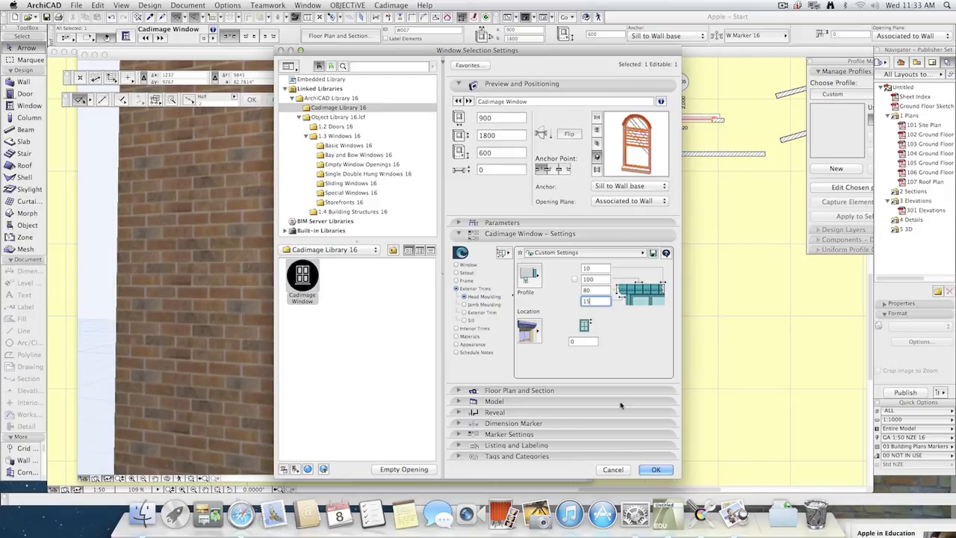
pyautogui.click(656, 469)
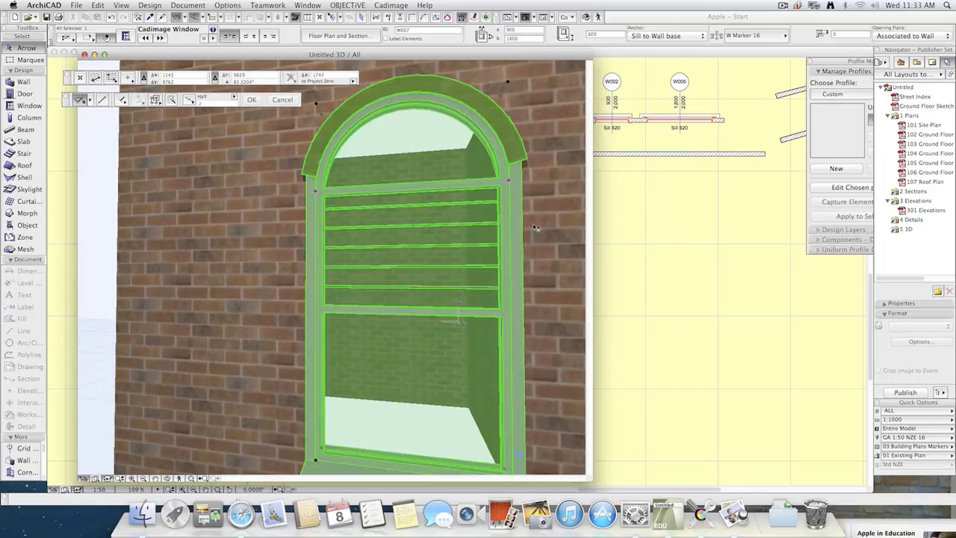
# Pick up the arched window's settings, place a copy beside it in the brick wall, and undo the placement.
pyautogui.scroll(-5, 537, 228)
pyautogui.moveTo(536, 234); pyautogui.dragTo(472, 338, button='middle')
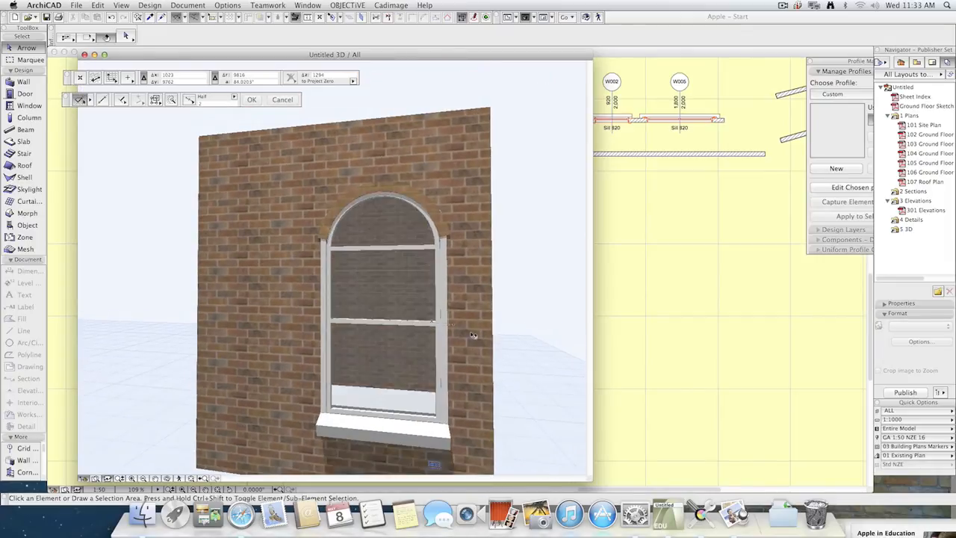
pyautogui.click(446, 419)
pyautogui.keyDown('shift'); pyautogui.moveTo(446, 419); pyautogui.dragTo(384, 402, button='middle'); pyautogui.keyUp('shift')
pyautogui.press('Escape')
pyautogui.keyDown('alt'); pyautogui.click(346, 418); pyautogui.keyUp('alt')
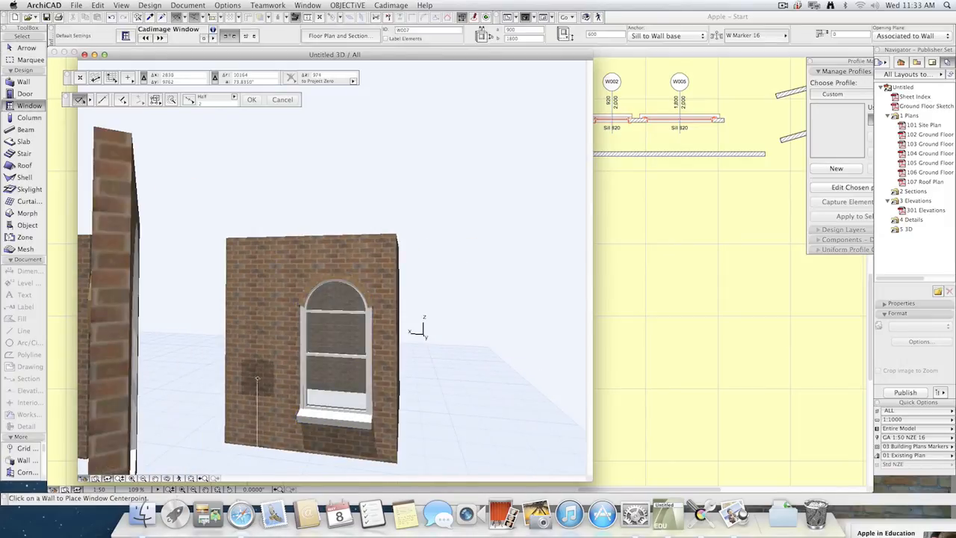
pyautogui.click(252, 403)
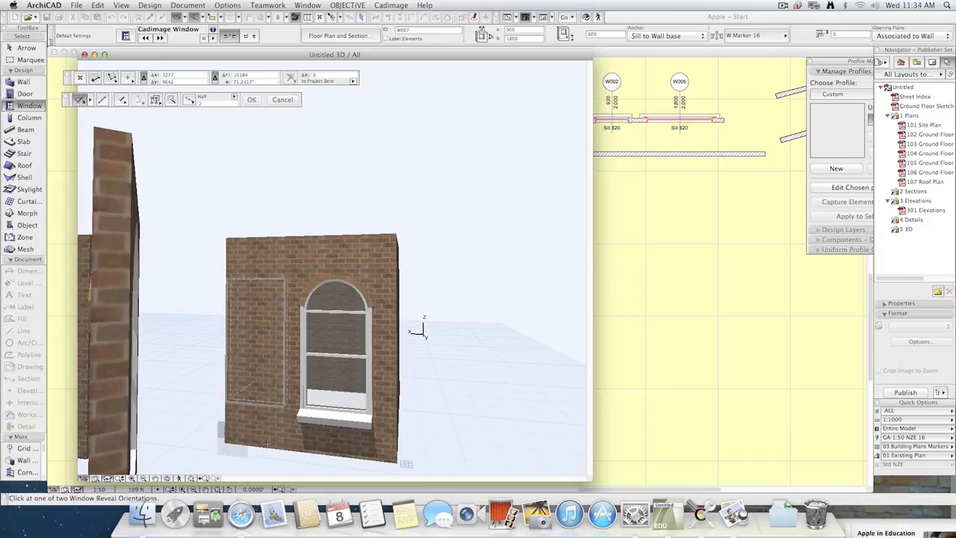
pyautogui.click(249, 443)
pyautogui.press('super+z')
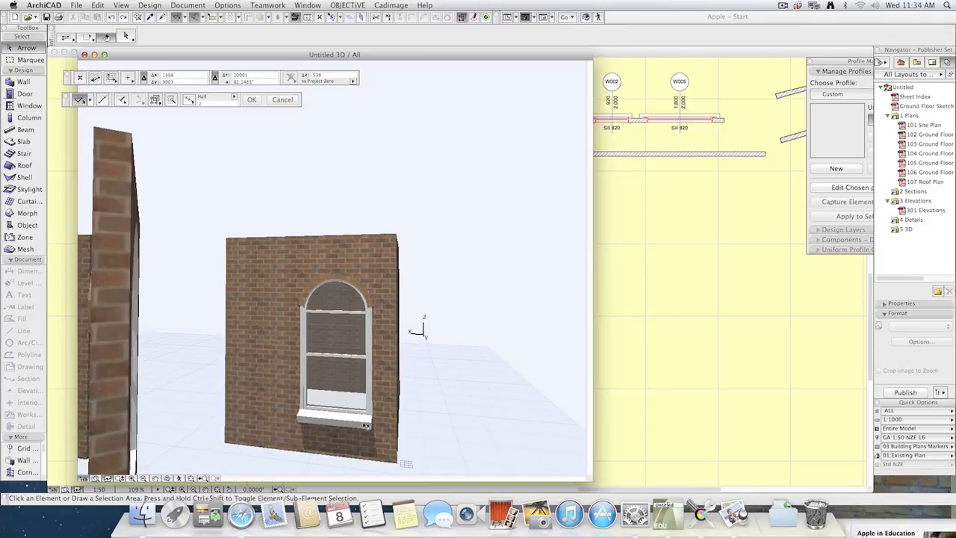
# Reopen the arched window's settings and show the preset windows in the bdl1 folder.
pyautogui.click(357, 426)
pyautogui.press('super+t')
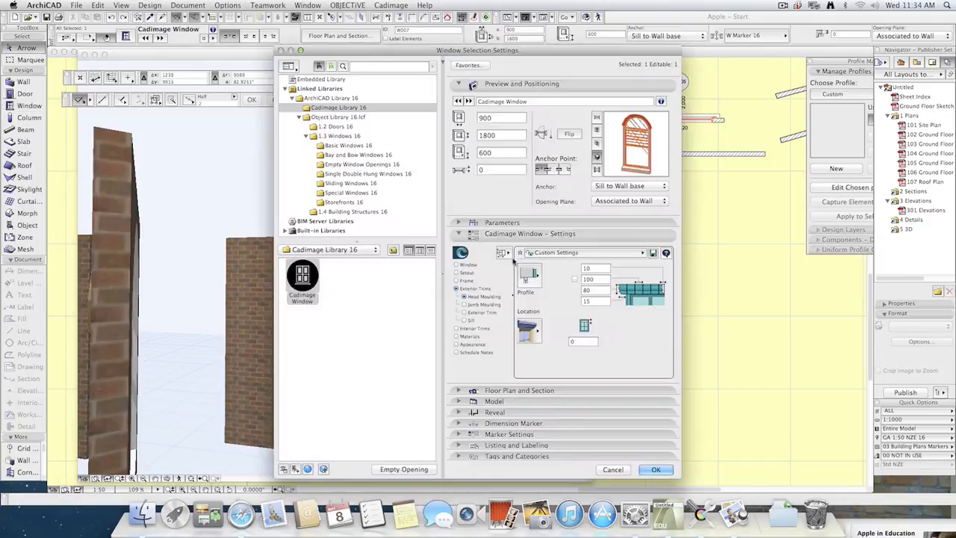
pyautogui.click(466, 265)
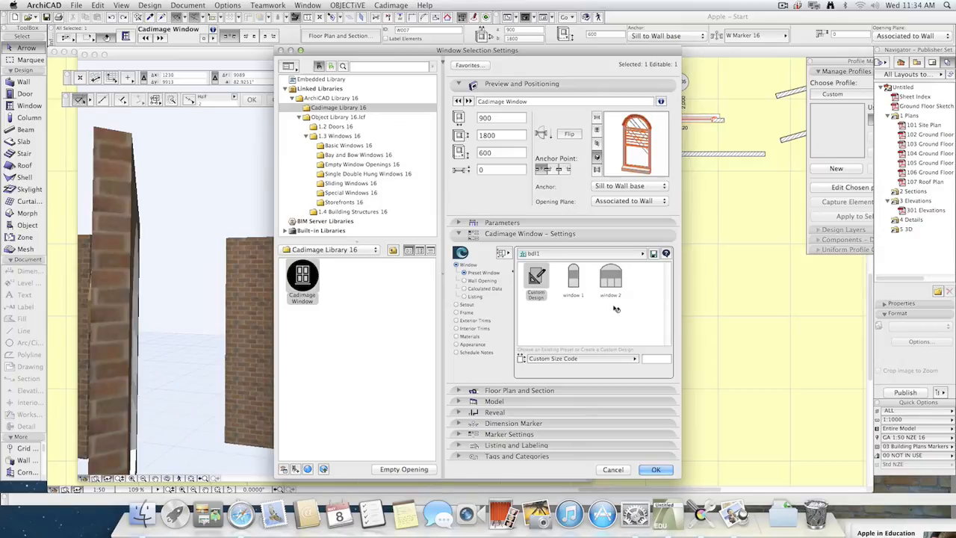
pyautogui.click(595, 256)
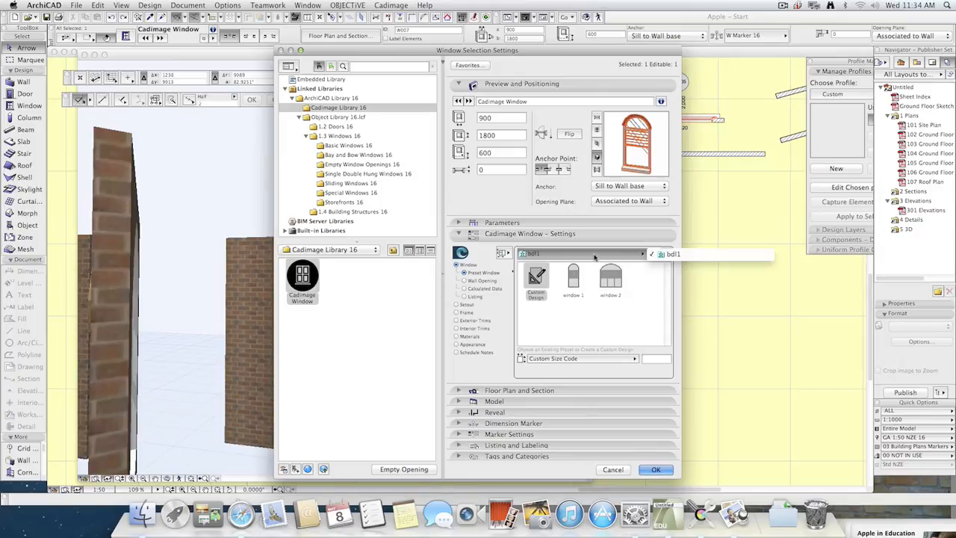
pyautogui.click(595, 256)
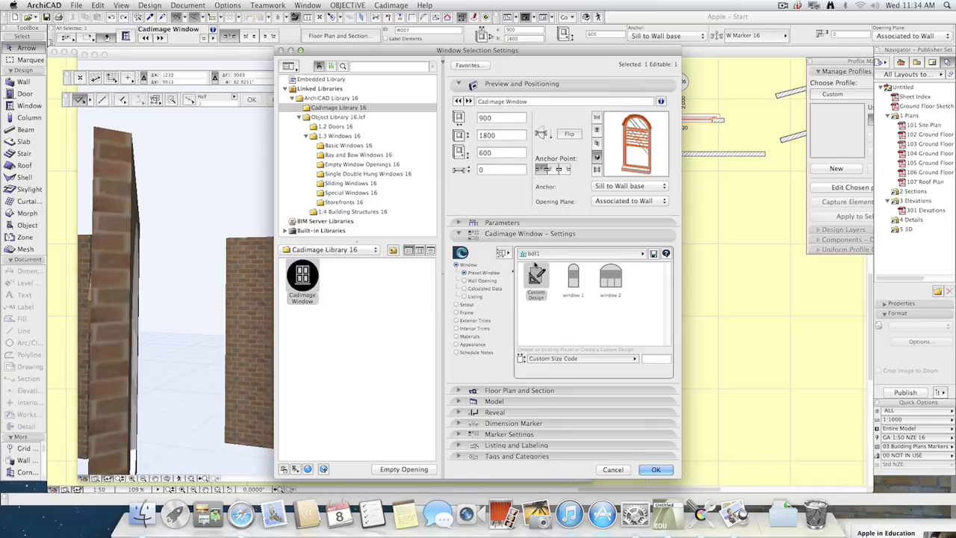
pyautogui.click(626, 255)
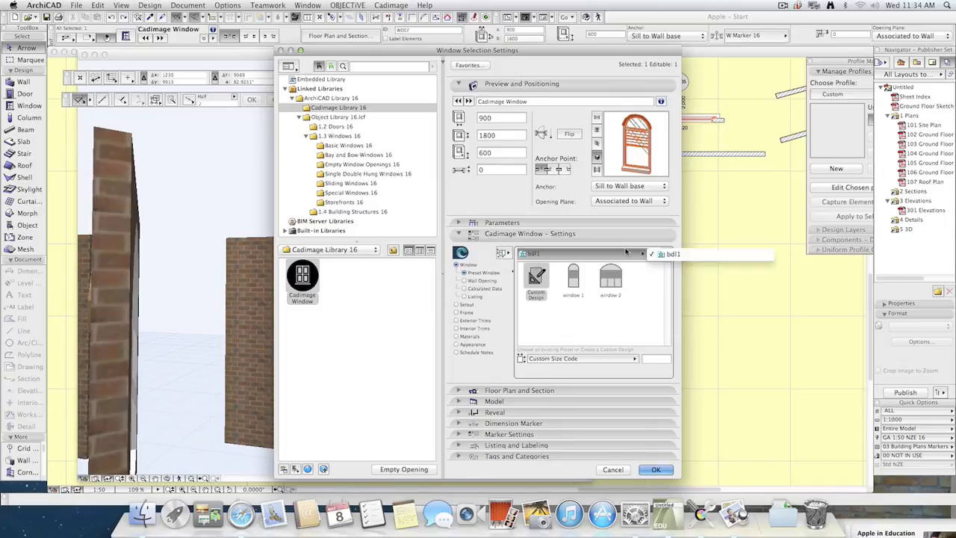
pyautogui.click(686, 254)
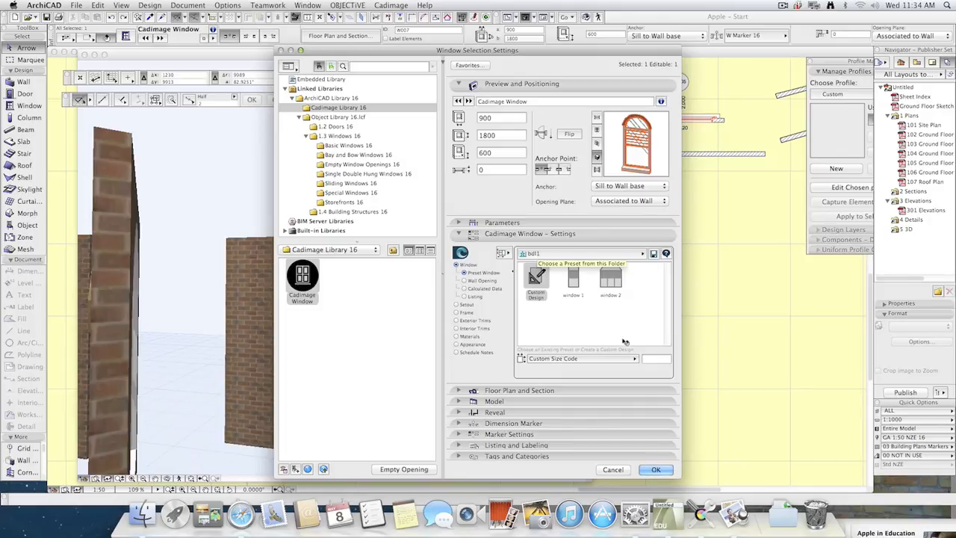
# Start saving the window as a preset, including the Door Leaf, Hardware, Exterior Trims and Interior Trims settings as well.
pyautogui.click(653, 254)
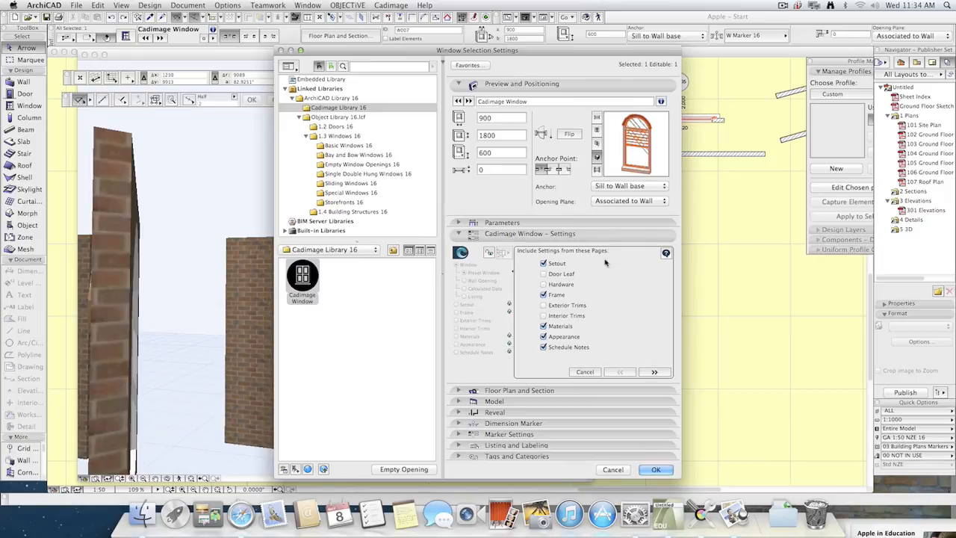
pyautogui.click(561, 275)
pyautogui.click(563, 284)
pyautogui.click(564, 306)
pyautogui.click(564, 317)
pyautogui.click(656, 372)
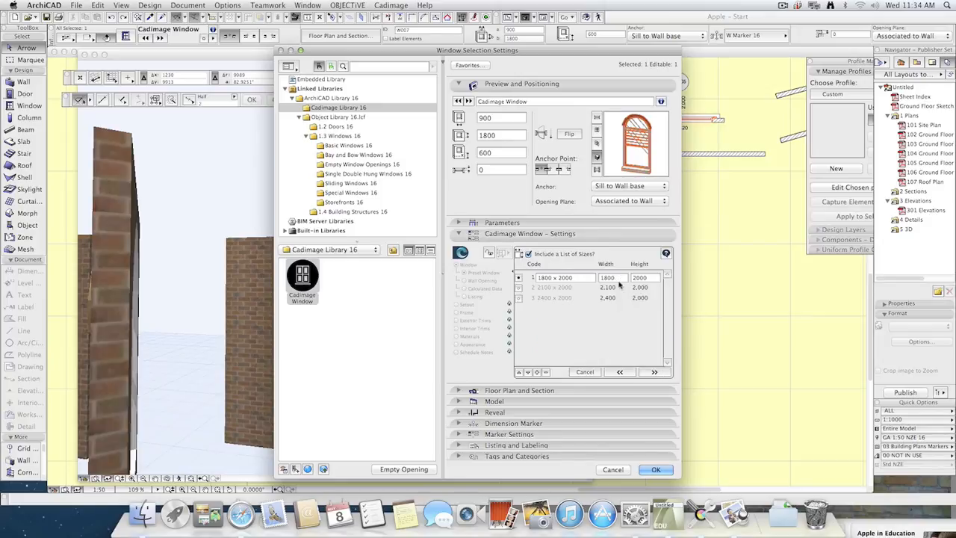
# Leave out the list of sizes and save the preset as WINDOW DEMO 2 in the bdl1 folder.
pyautogui.click(529, 254)
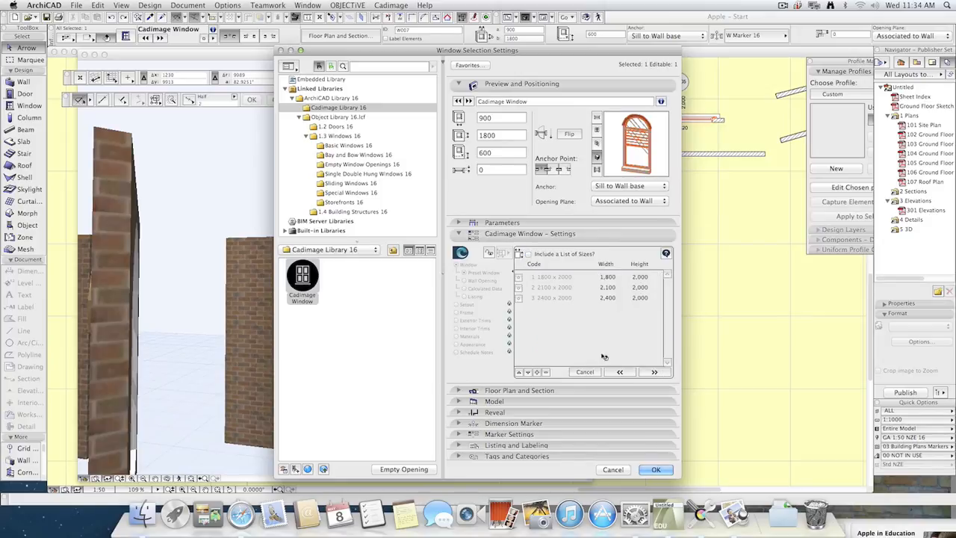
pyautogui.click(655, 372)
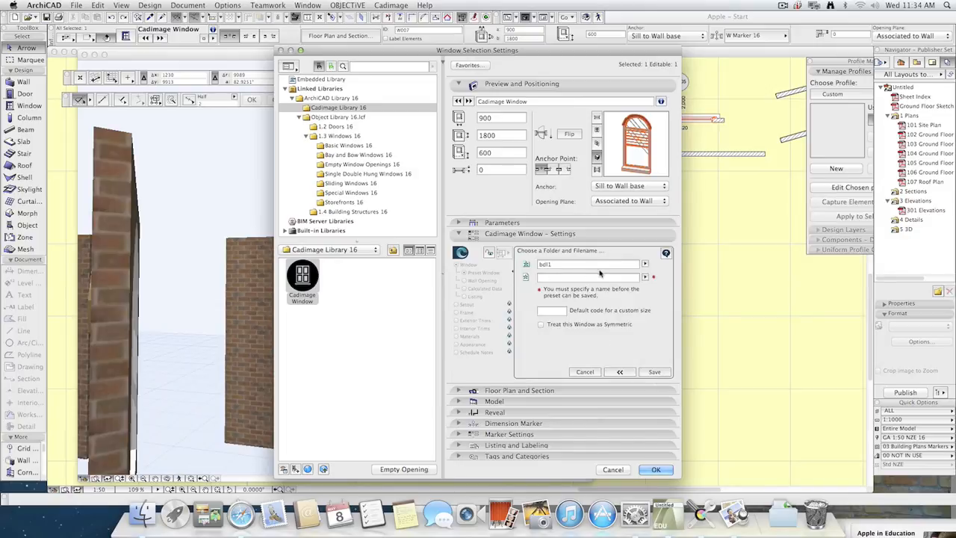
pyautogui.click(569, 277)
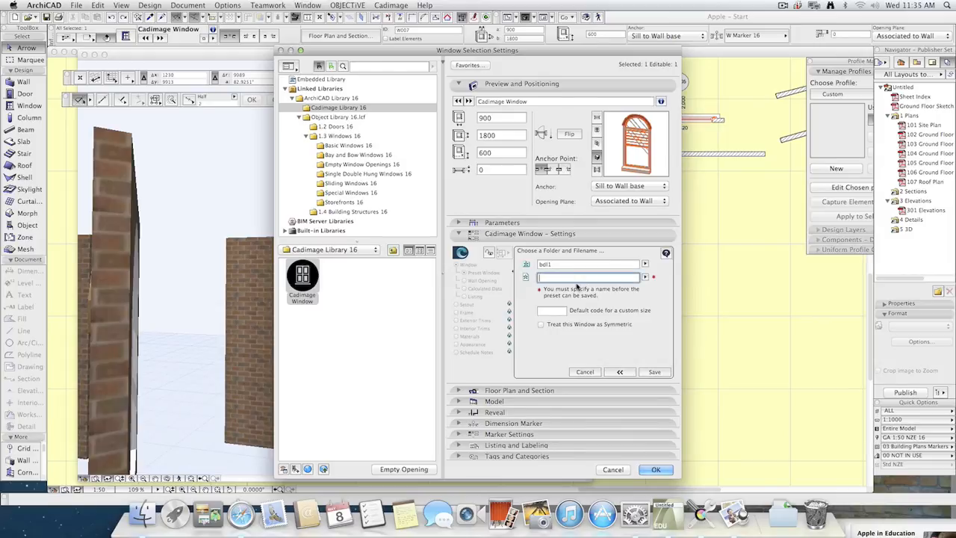
pyautogui.write('WINDOW DEMO 2')
pyautogui.press('Return')
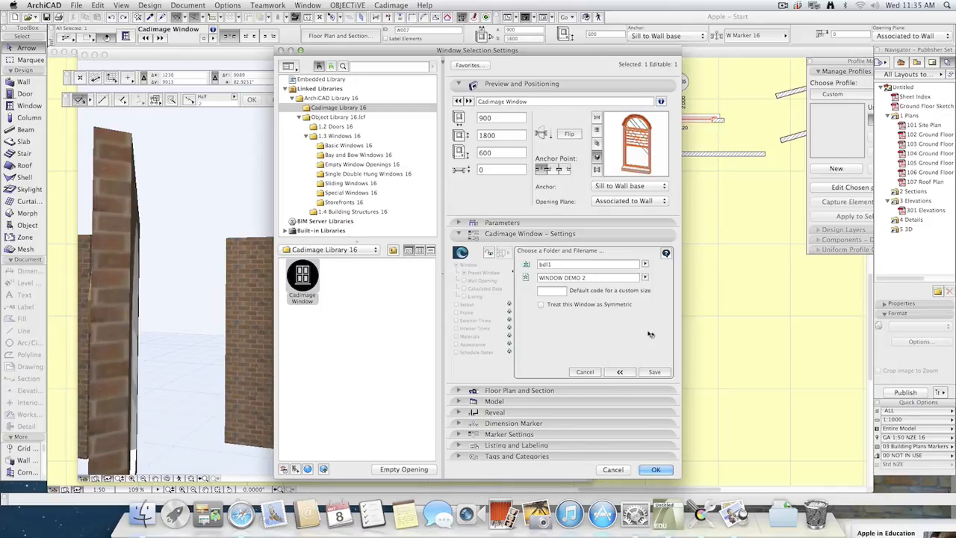
pyautogui.click(653, 372)
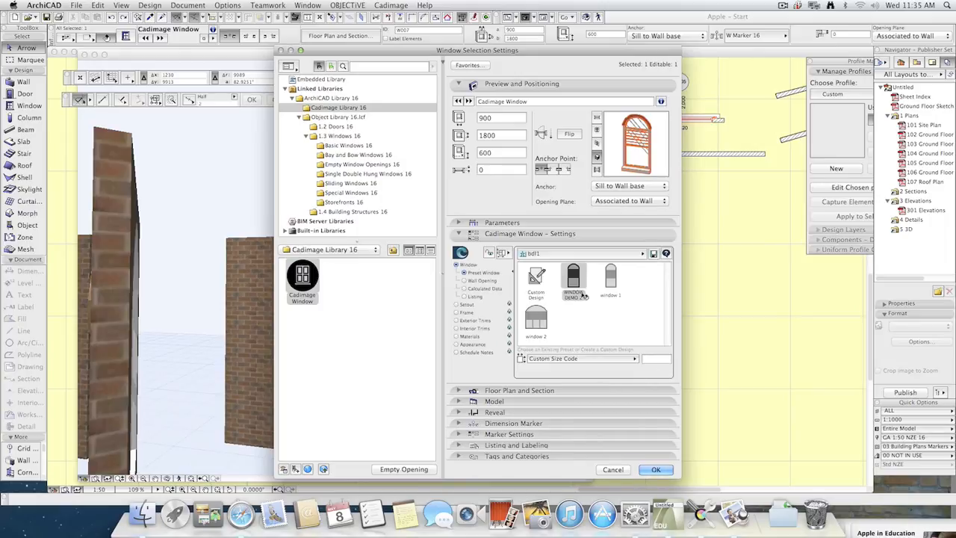
# Compare the window 1 and WINDOW DEMO 2 presets by selecting each in turn, and cancel the settings changes.
pyautogui.click(610, 278)
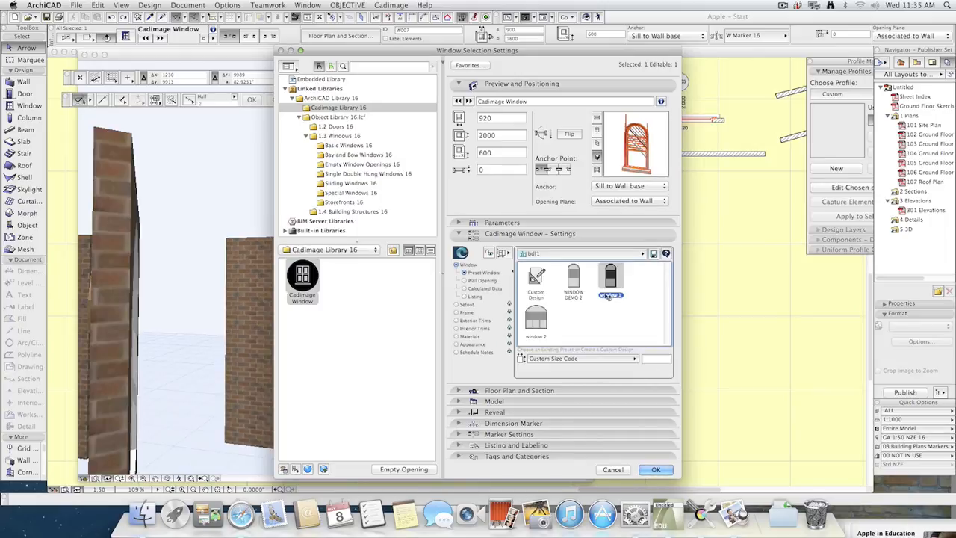
pyautogui.click(577, 282)
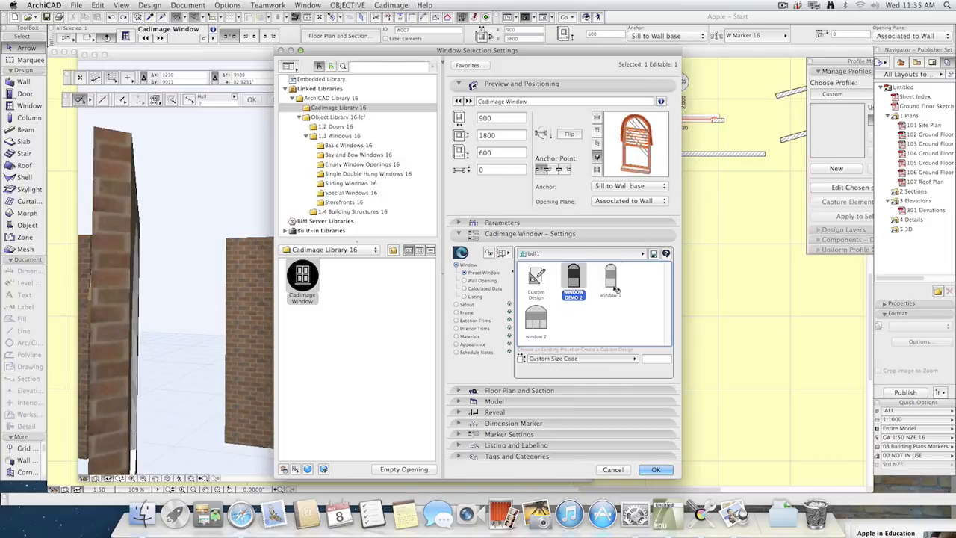
pyautogui.click(614, 294)
pyautogui.click(580, 284)
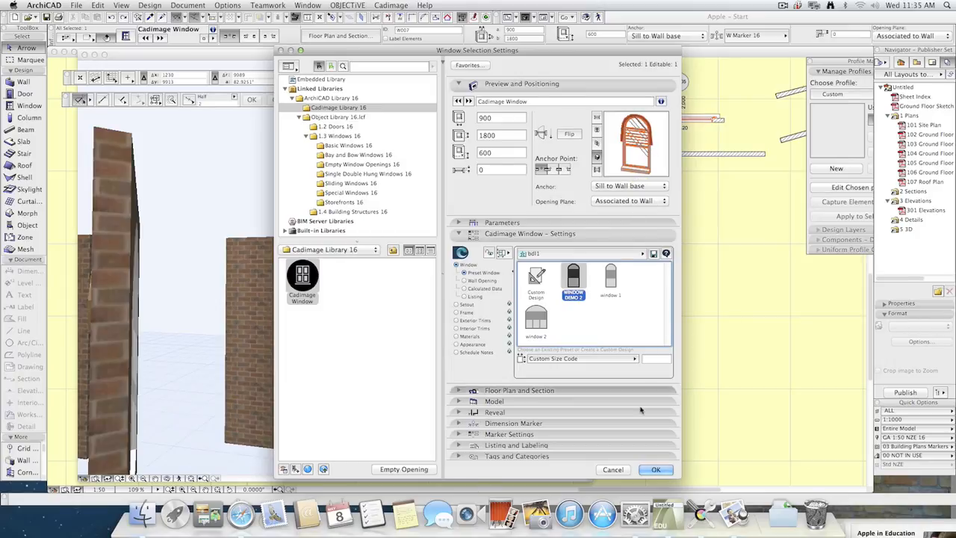
pyautogui.click(617, 472)
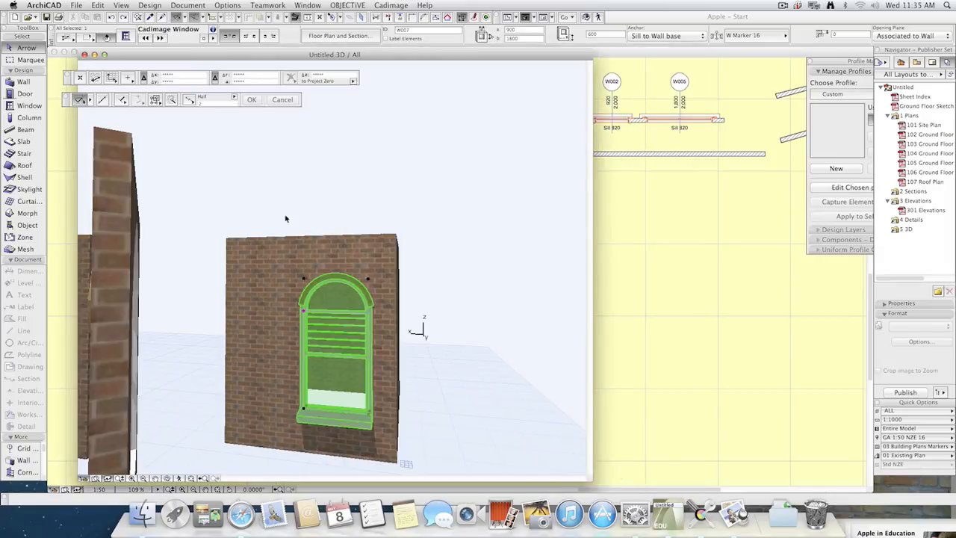
# Save the arched window's current settings as a favorite named WINDOW 2.
pyautogui.press('super+t')
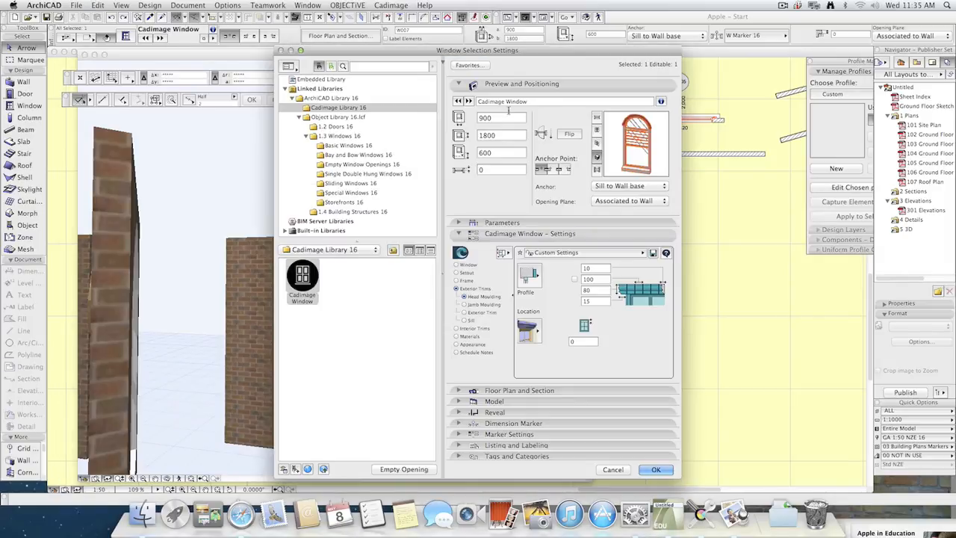
pyautogui.click(469, 66)
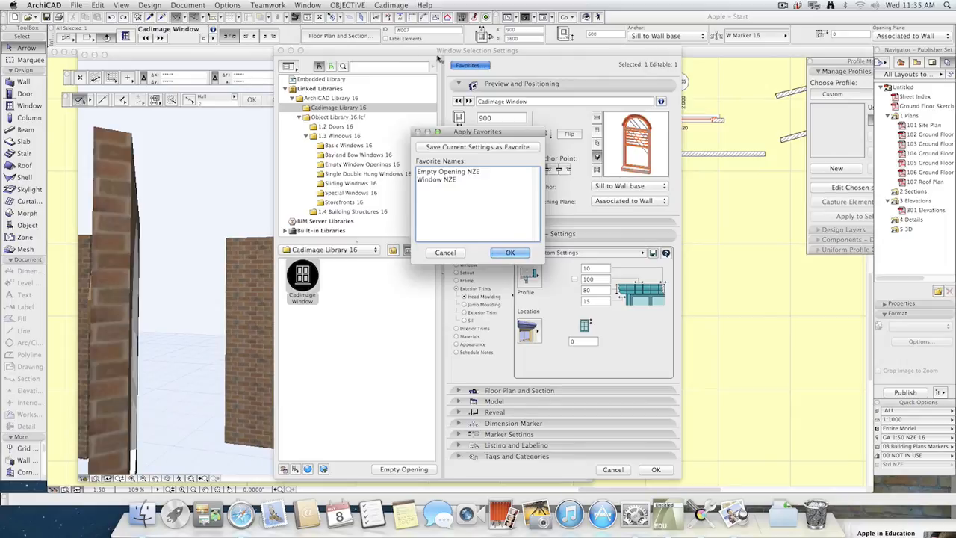
pyautogui.click(476, 148)
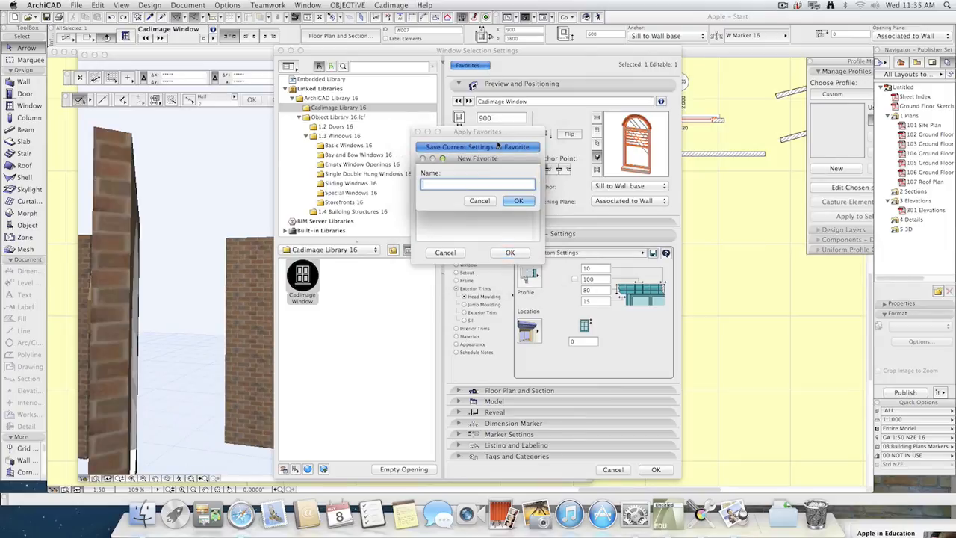
pyautogui.write('WINDOW 2')
pyautogui.click(529, 203)
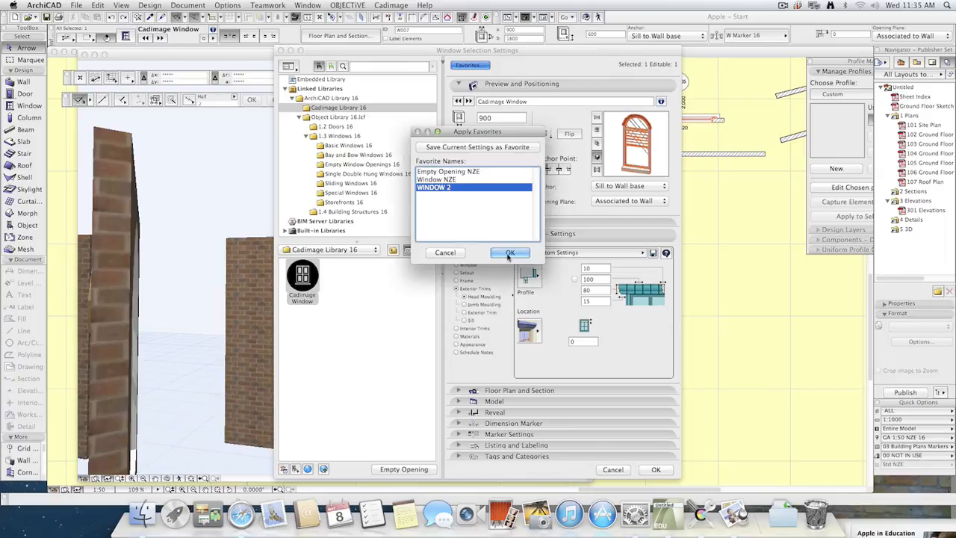
pyautogui.click(508, 252)
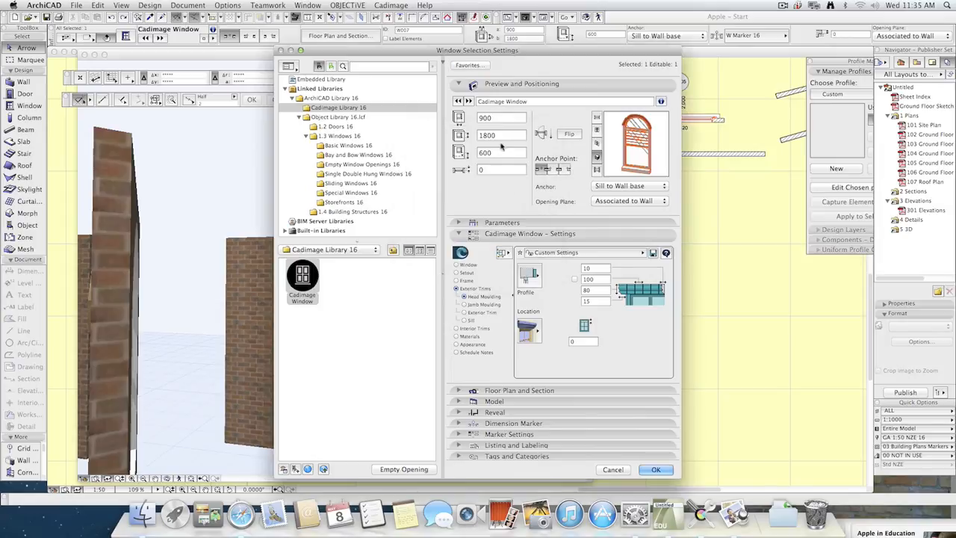
# Try out the favorites Empty Opening NZE, WINDOW 2 and Window NZE on the window, one after another.
pyautogui.click(470, 66)
pyautogui.click(446, 179)
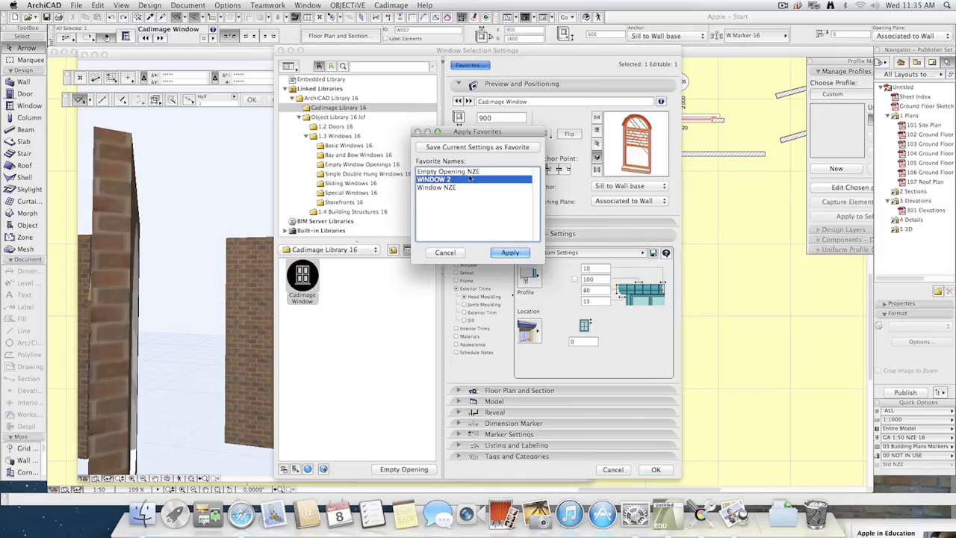
pyautogui.click(470, 172)
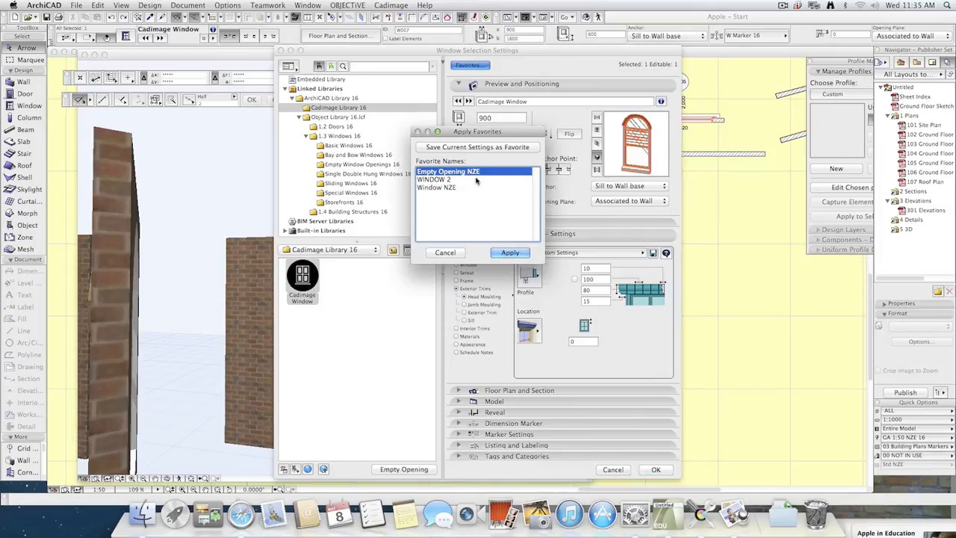
pyautogui.click(497, 252)
pyautogui.click(471, 65)
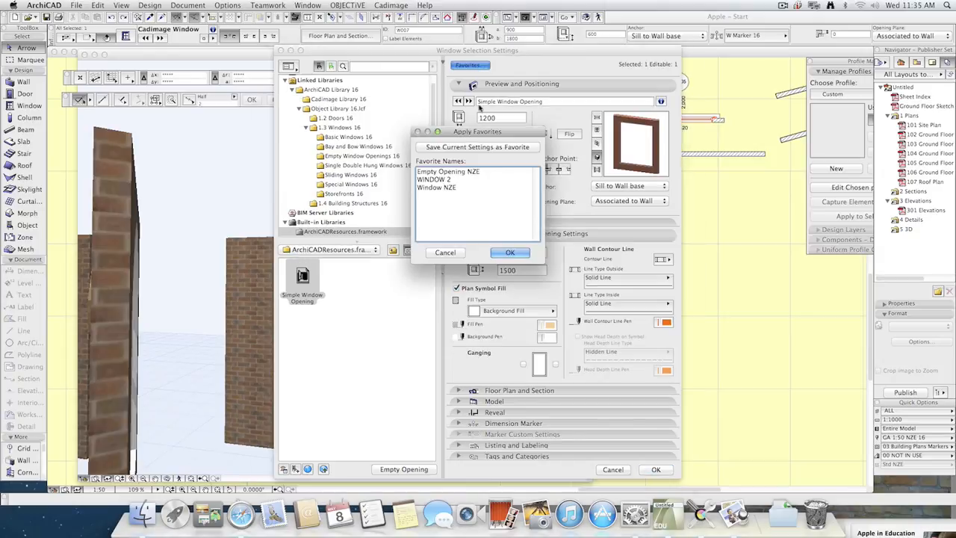
pyautogui.click(444, 179)
pyautogui.click(496, 253)
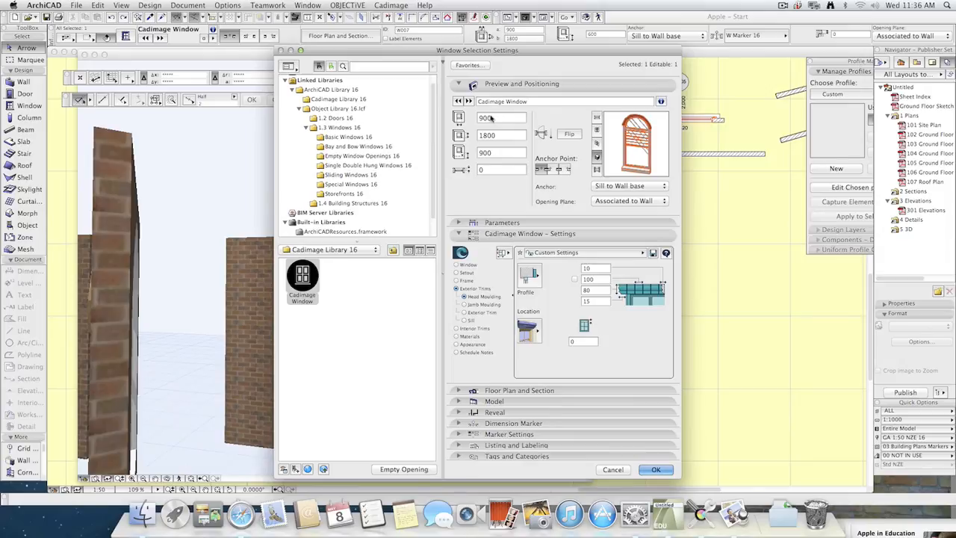
pyautogui.click(471, 65)
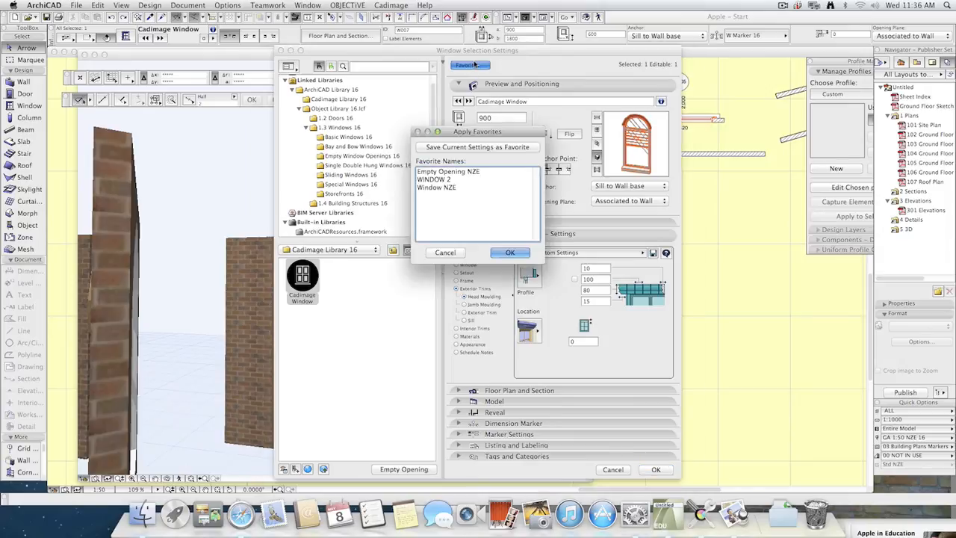
pyautogui.click(441, 187)
pyautogui.click(513, 253)
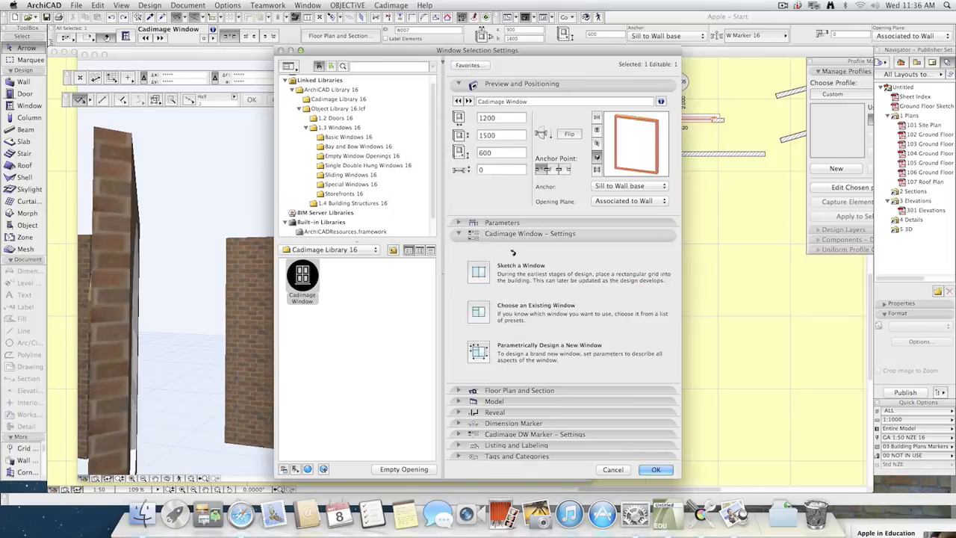
# Apply the WINDOW 2 favorite to the selected window.
pyautogui.click(477, 66)
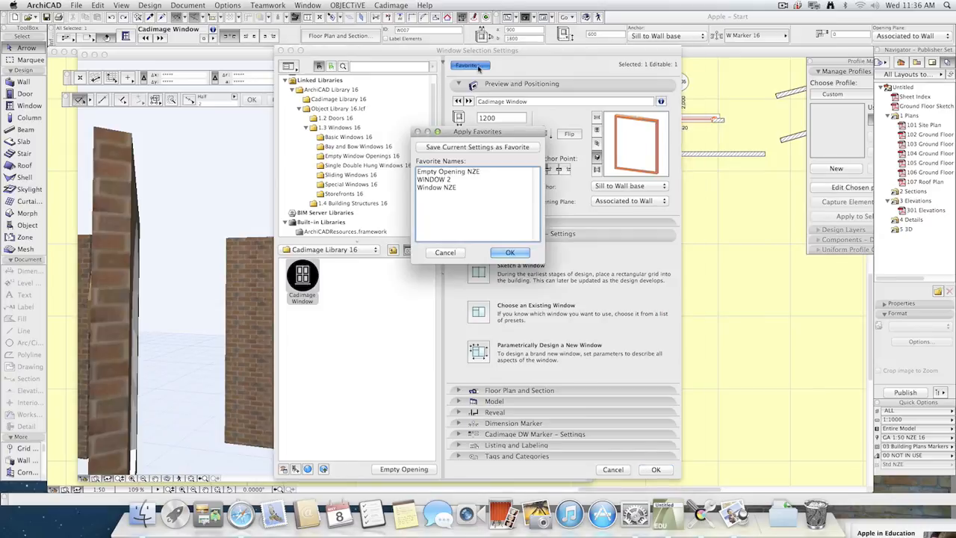
pyautogui.click(434, 180)
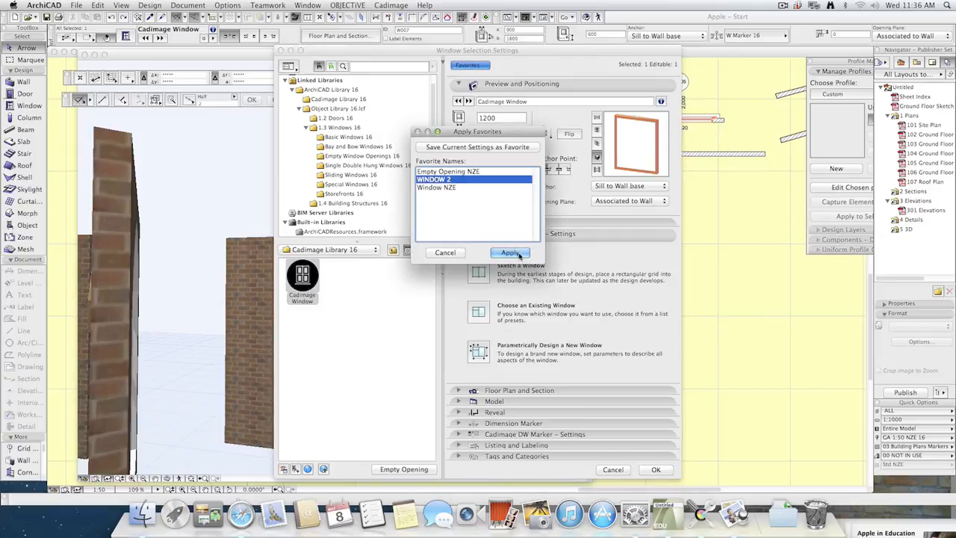
pyautogui.click(511, 252)
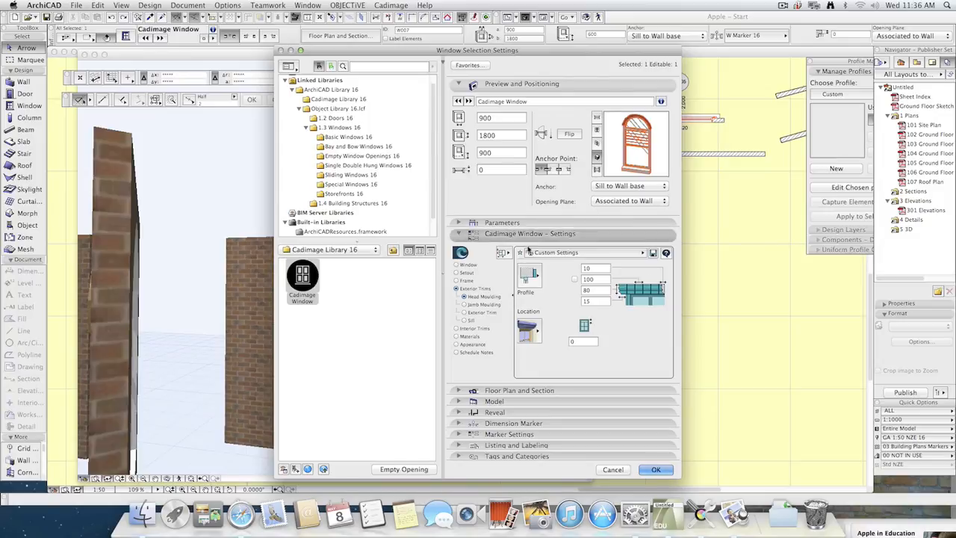
# Show the window's glazing setout and set the window width to 1800.
pyautogui.click(468, 281)
pyautogui.click(471, 274)
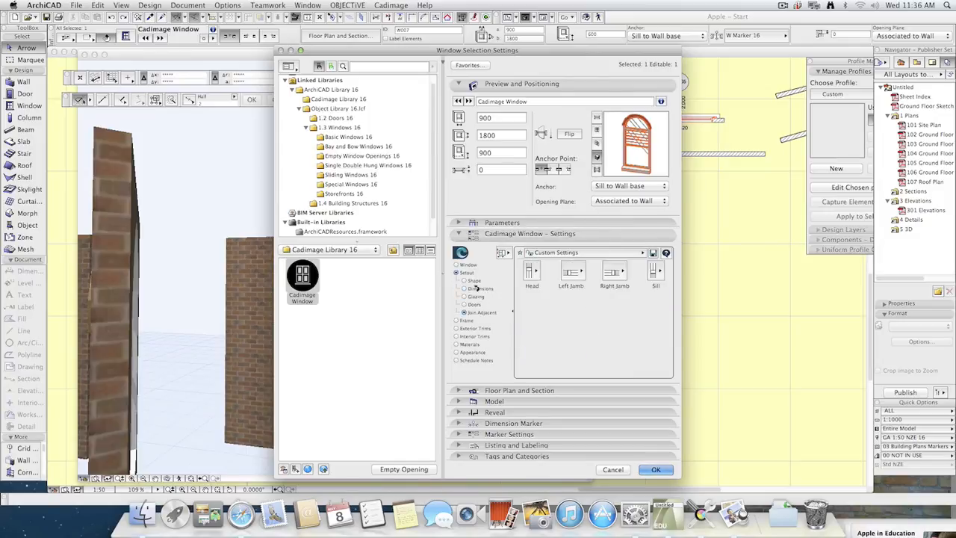
pyautogui.click(477, 297)
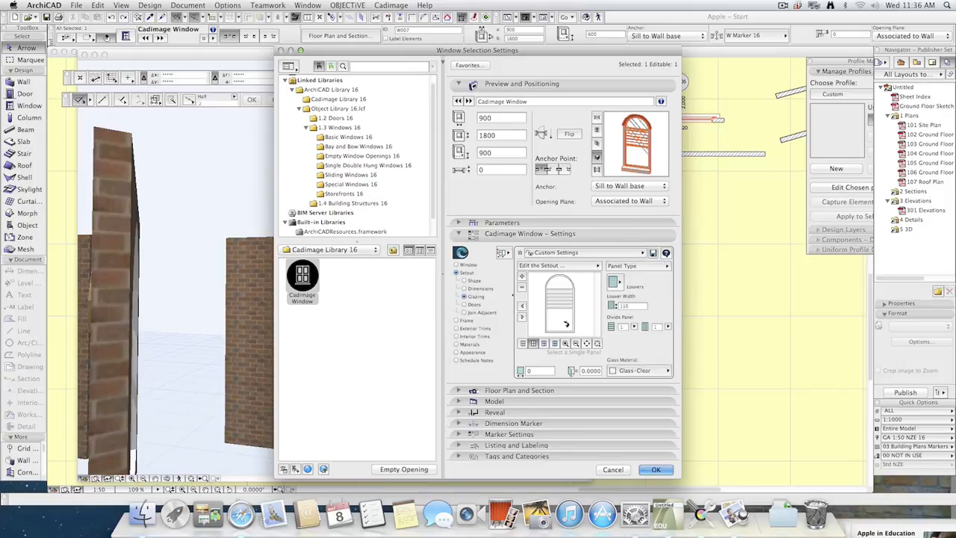
pyautogui.doubleClick(490, 119)
pyautogui.write('18')
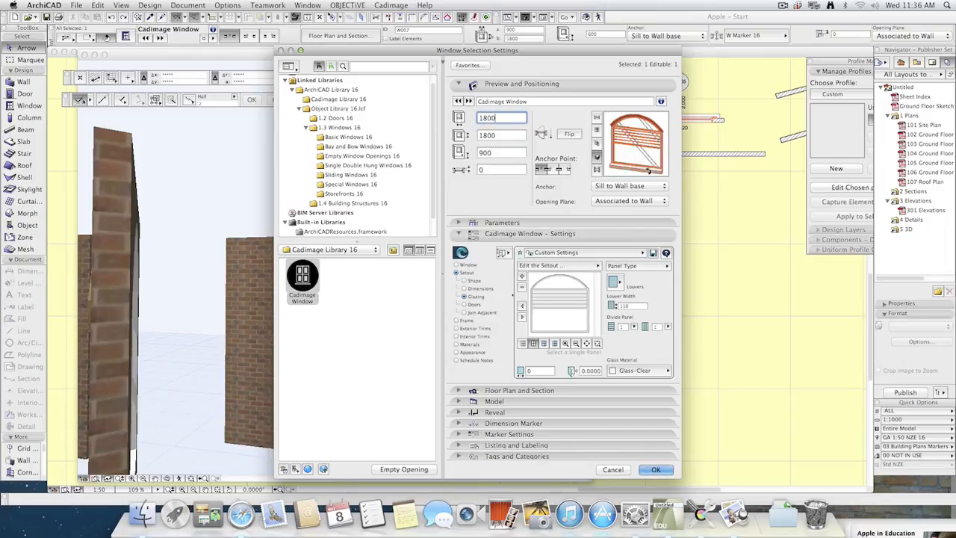
# Remove the lower pane by setting the setout's bottom panel height to 0.
pyautogui.click(568, 323)
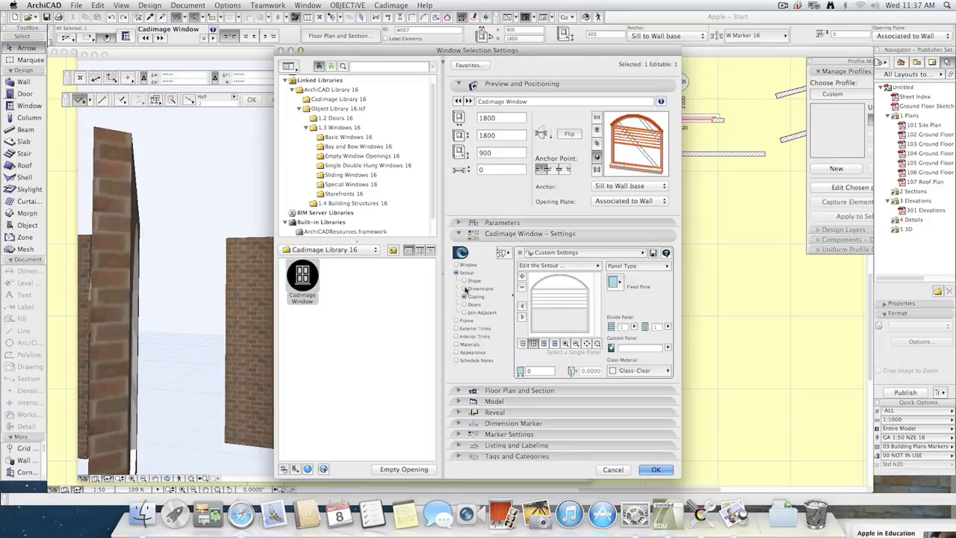
pyautogui.click(465, 288)
pyautogui.click(590, 317)
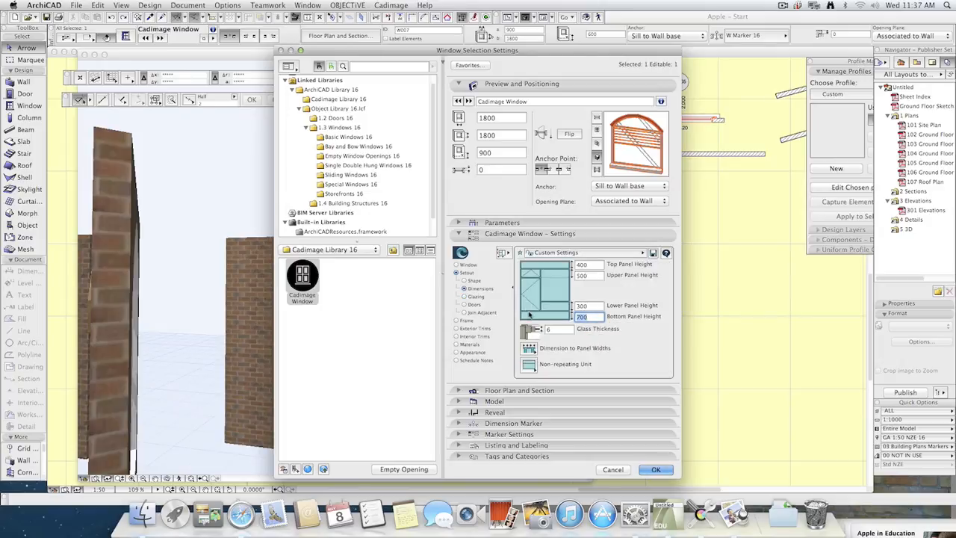
pyautogui.press('Tab')
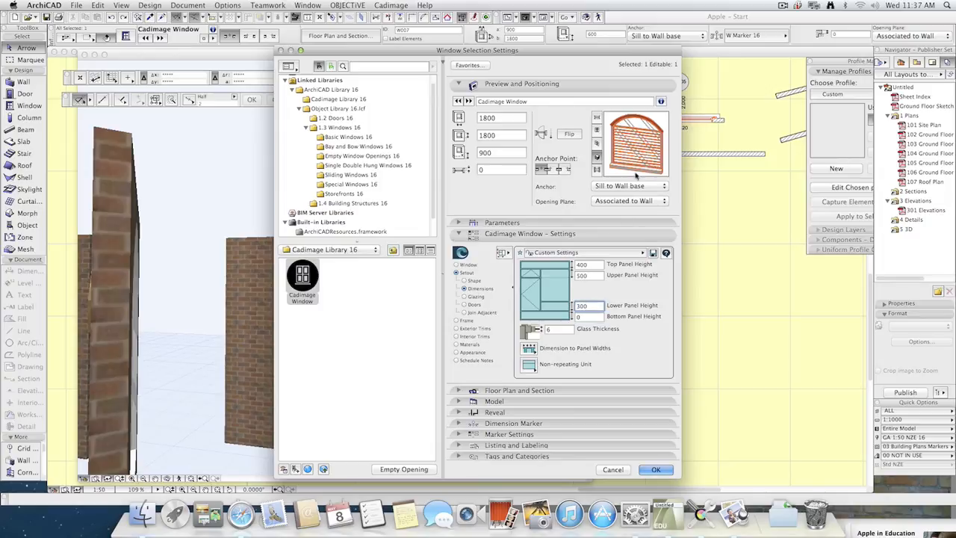
# Change the louvred main panel below the arch to a Fixed Pane in the glazing setout.
pyautogui.click(474, 297)
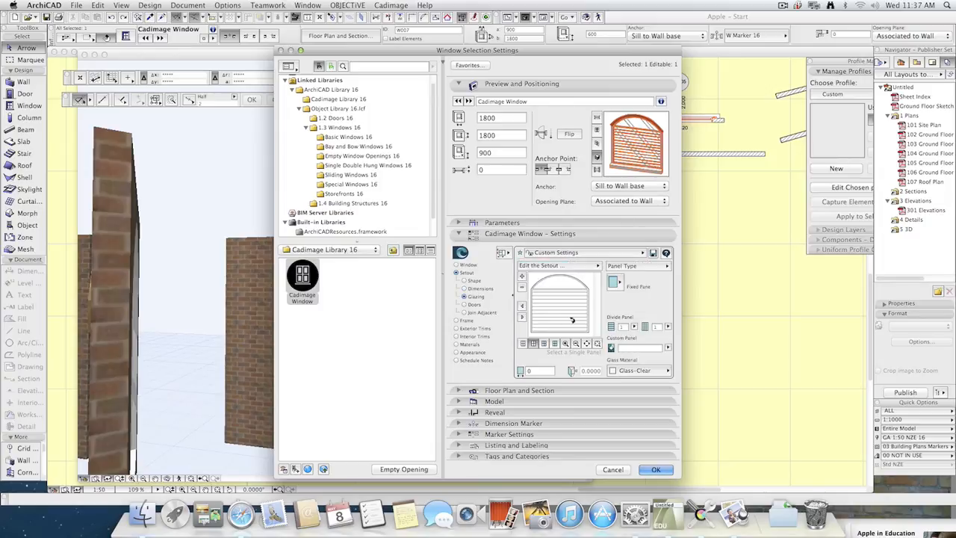
pyautogui.click(619, 287)
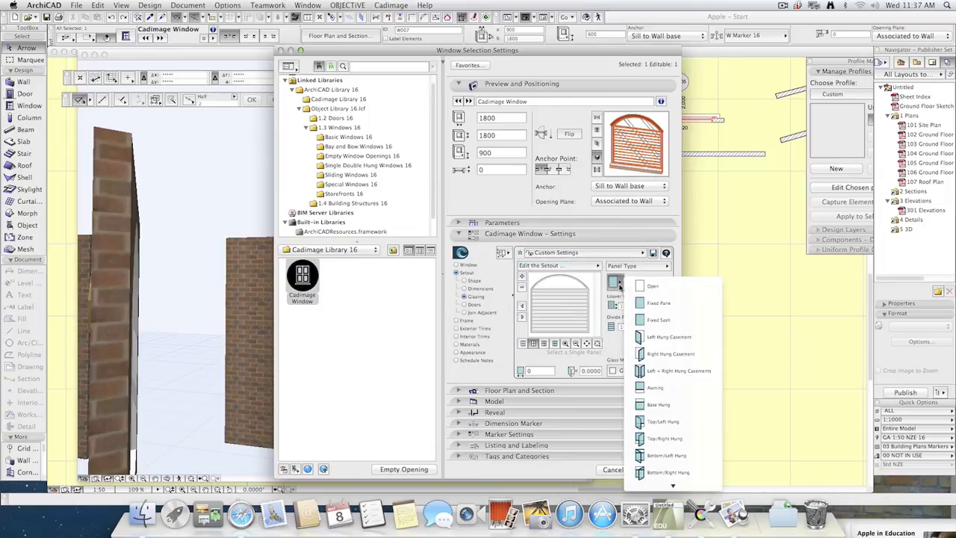
pyautogui.click(658, 303)
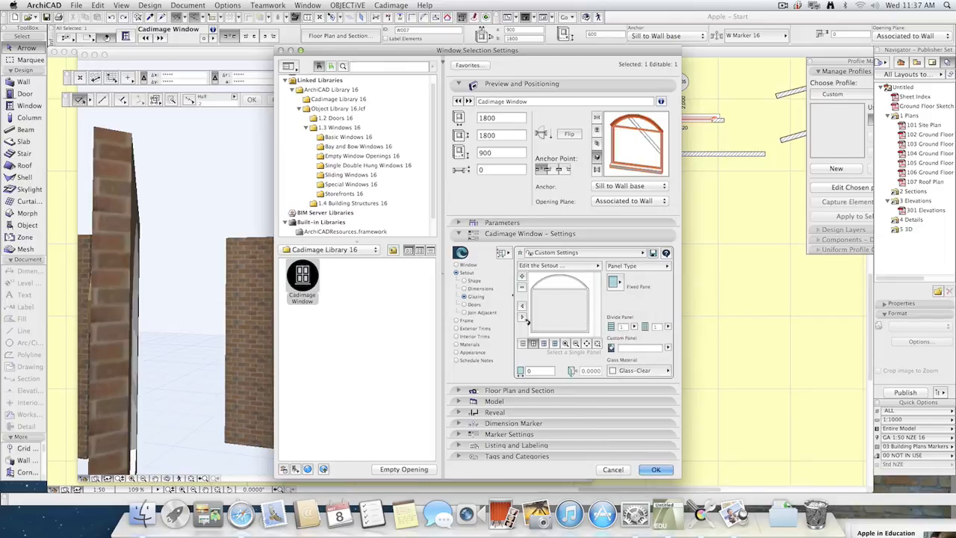
# Divide the main panel into three vertical panes and the arched top panel into two.
pyautogui.click(522, 276)
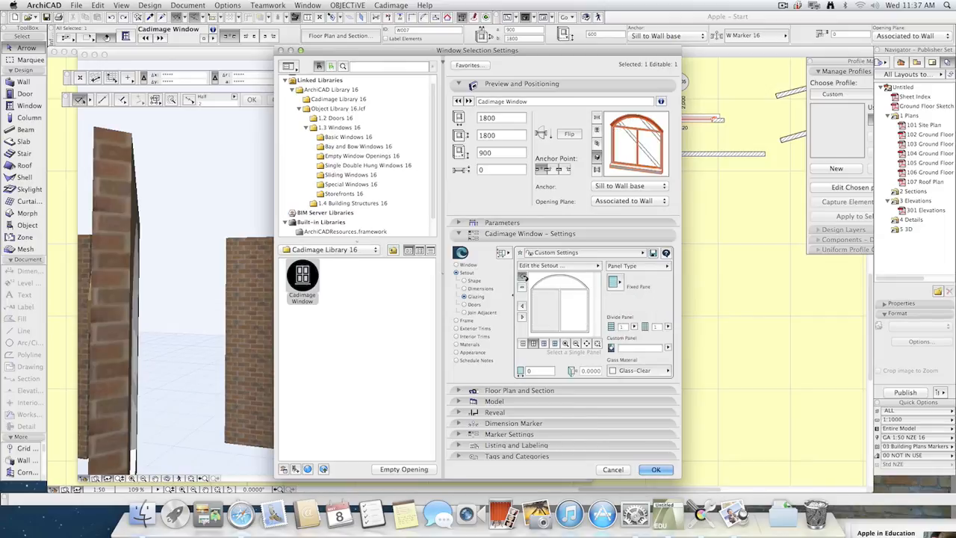
pyautogui.click(523, 277)
pyautogui.click(557, 289)
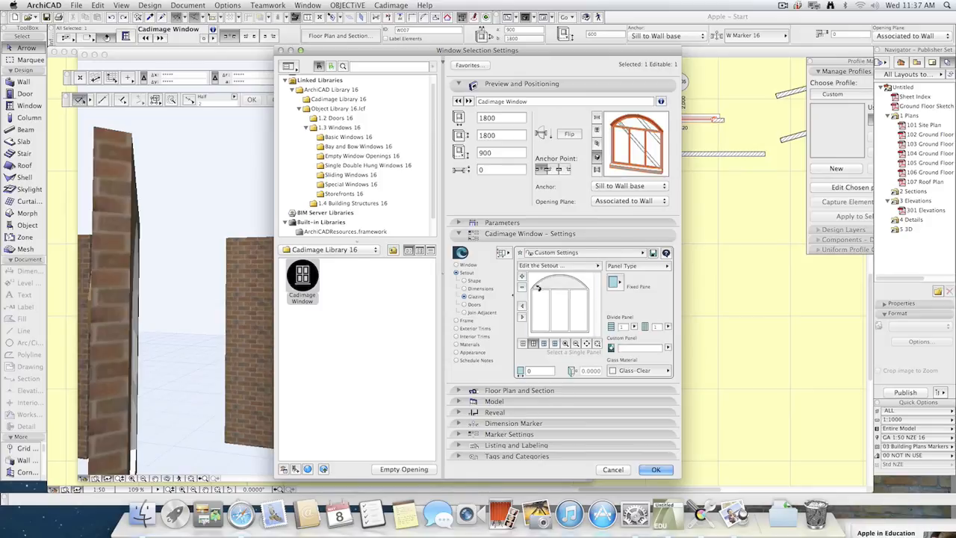
pyautogui.click(523, 277)
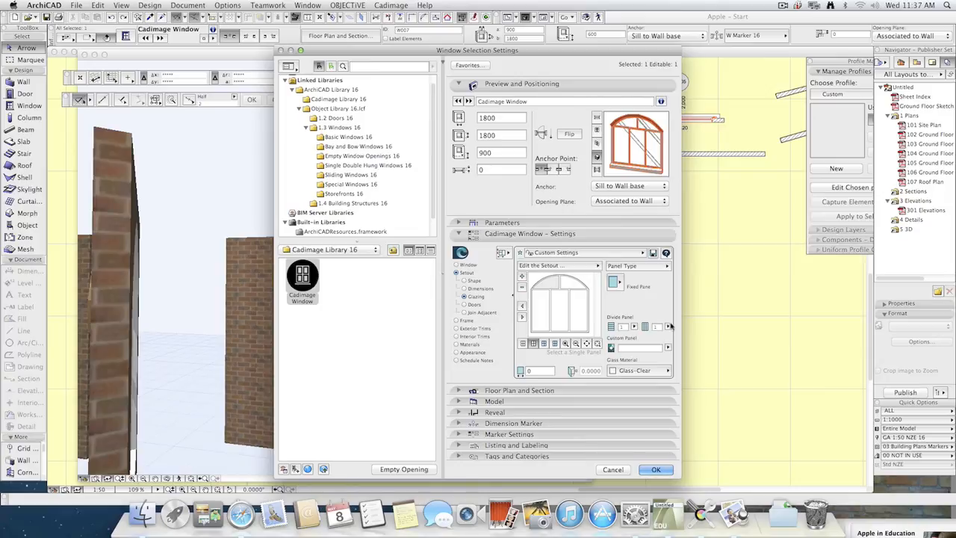
# Change the middle pane of the lower row to Louvers.
pyautogui.click(557, 317)
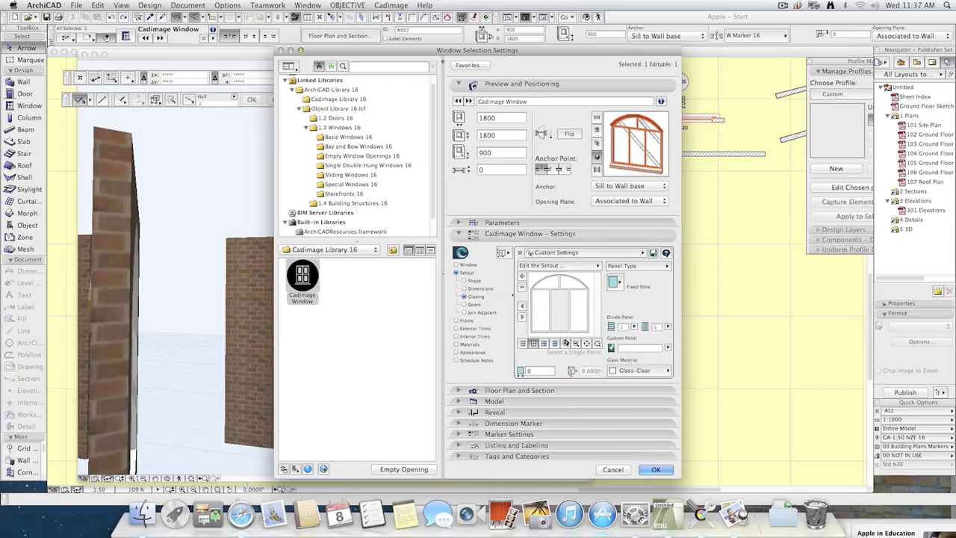
pyautogui.click(615, 284)
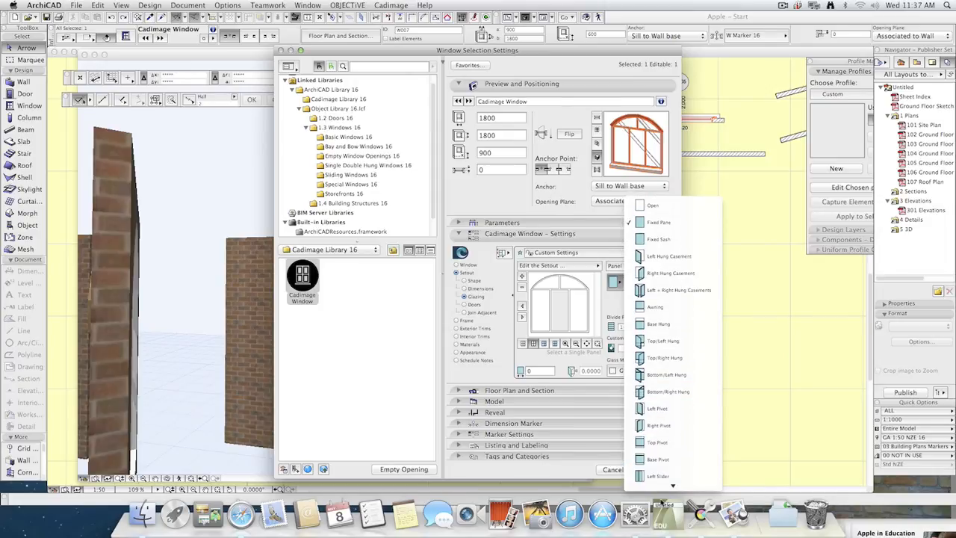
pyautogui.click(669, 413)
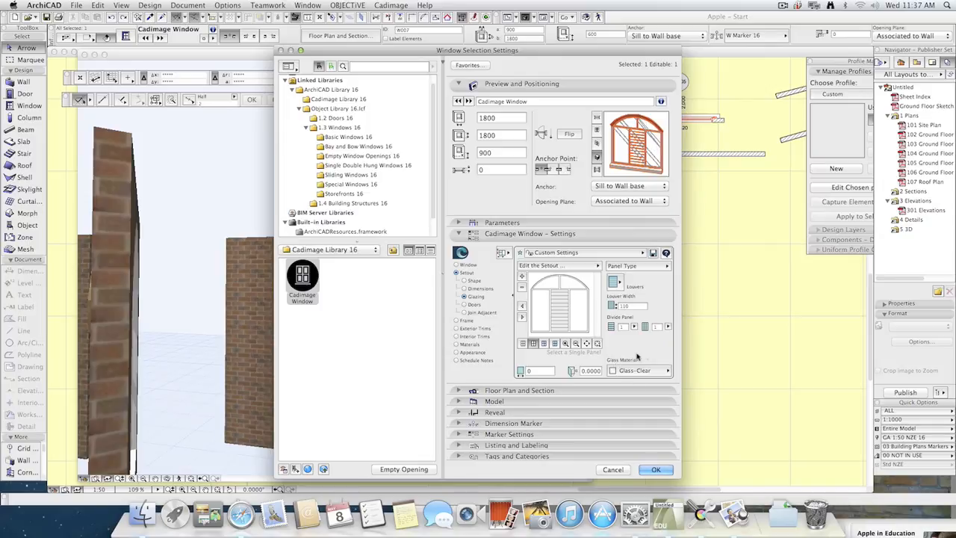
# Set the middle louvred panel's glass material to Zanes Rough glass and apply the window settings.
pyautogui.click(559, 307)
pyautogui.click(638, 371)
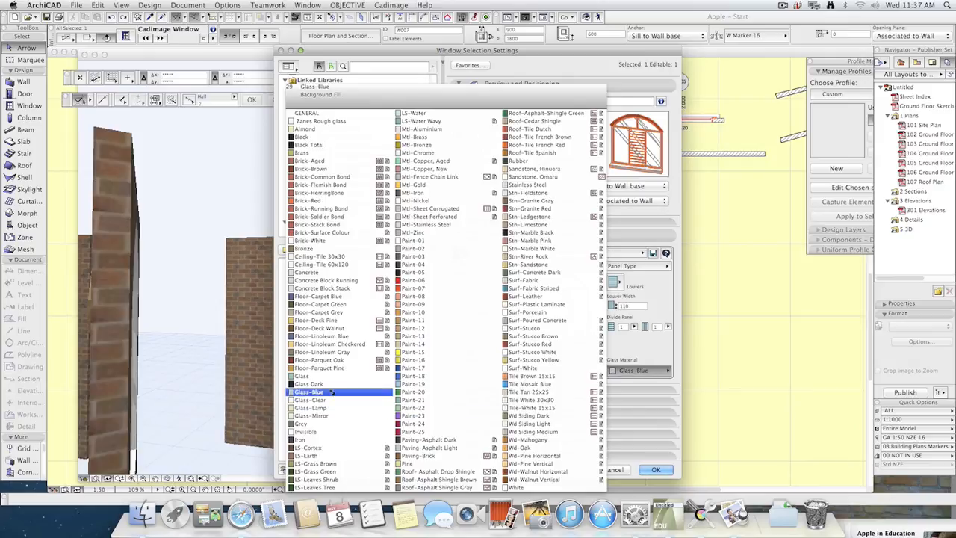
pyautogui.click(320, 122)
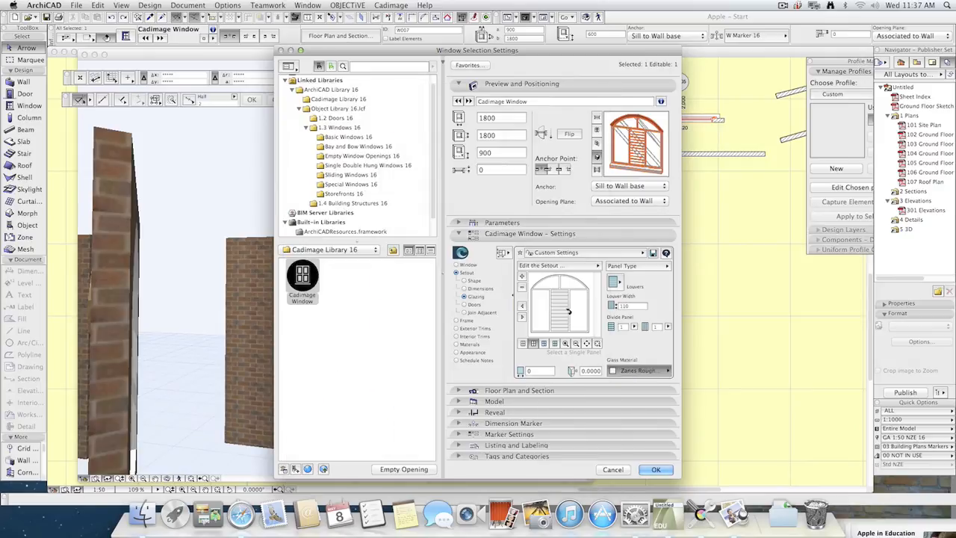
pyautogui.click(657, 470)
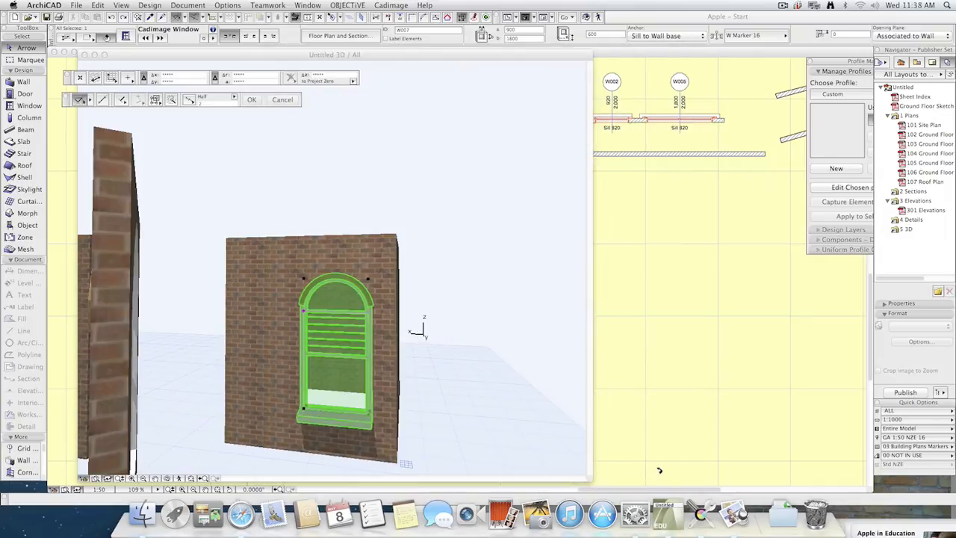
pyautogui.click(384, 272)
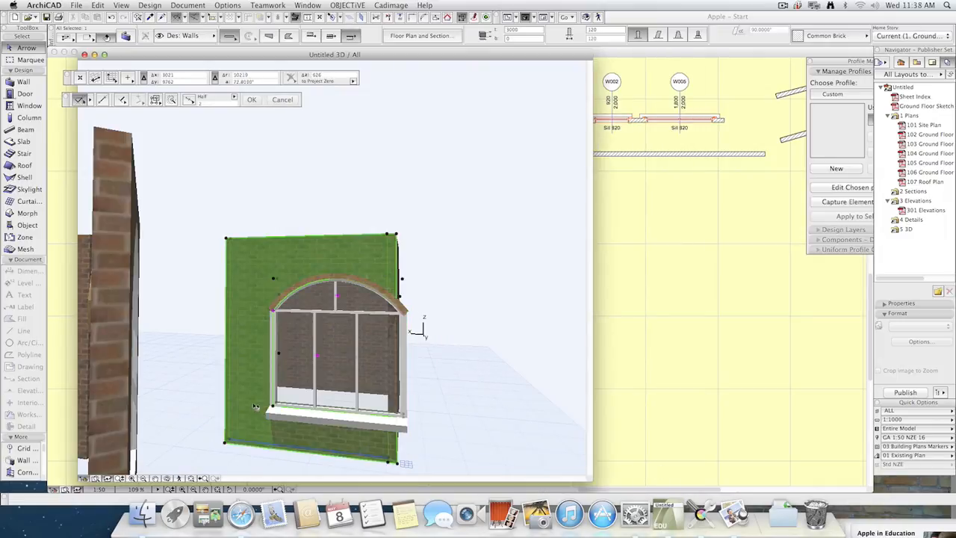
pyautogui.press('super+d')
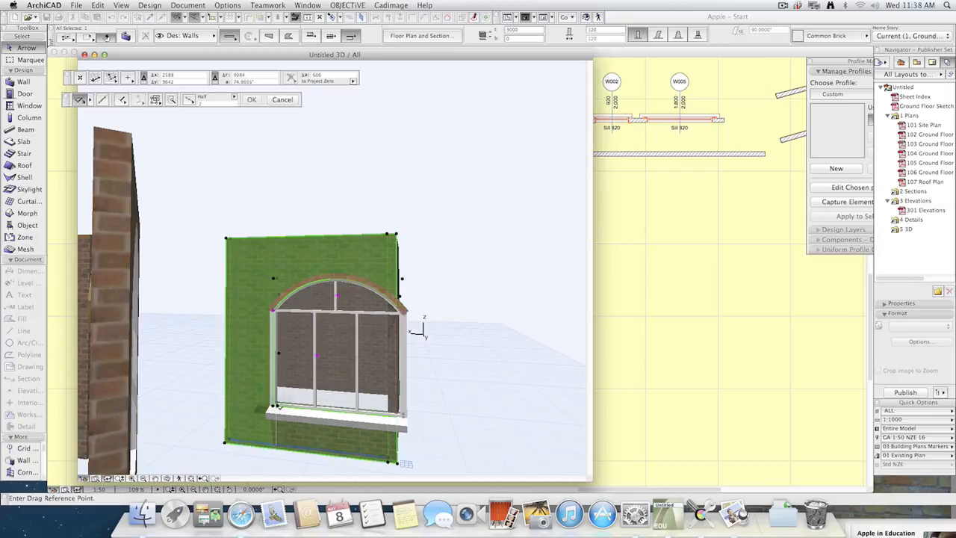
pyautogui.press('Escape')
# Move the wide arched window about 378 mm along its brick wall, away from the wall's end.
pyautogui.moveTo(292, 416); pyautogui.dragTo(248, 406)
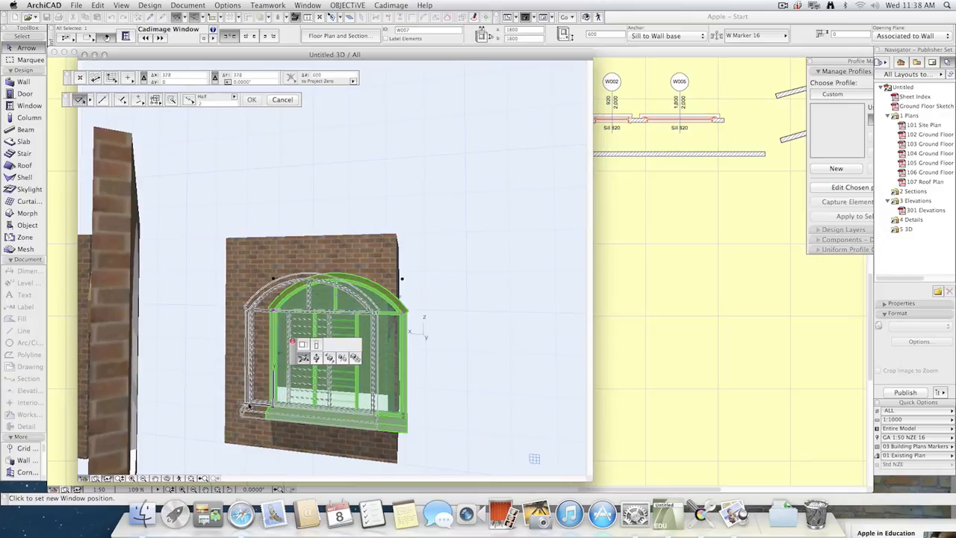
pyautogui.click(249, 407)
pyautogui.click(412, 405)
# Render a close-up 3D view of the arched window with its three lower panes.
pyautogui.scroll(5, 312, 406)
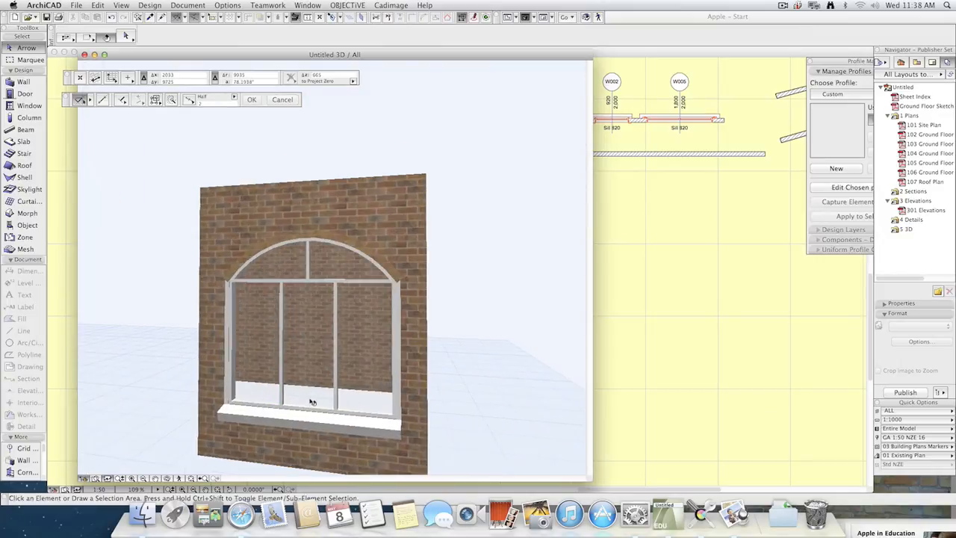
pyautogui.scroll(2, 315, 398)
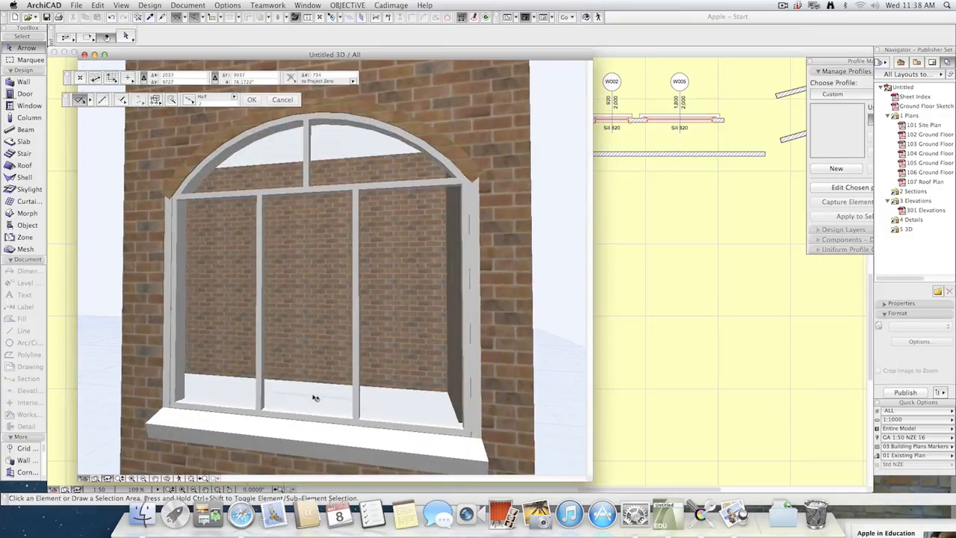
pyautogui.press('super+r')
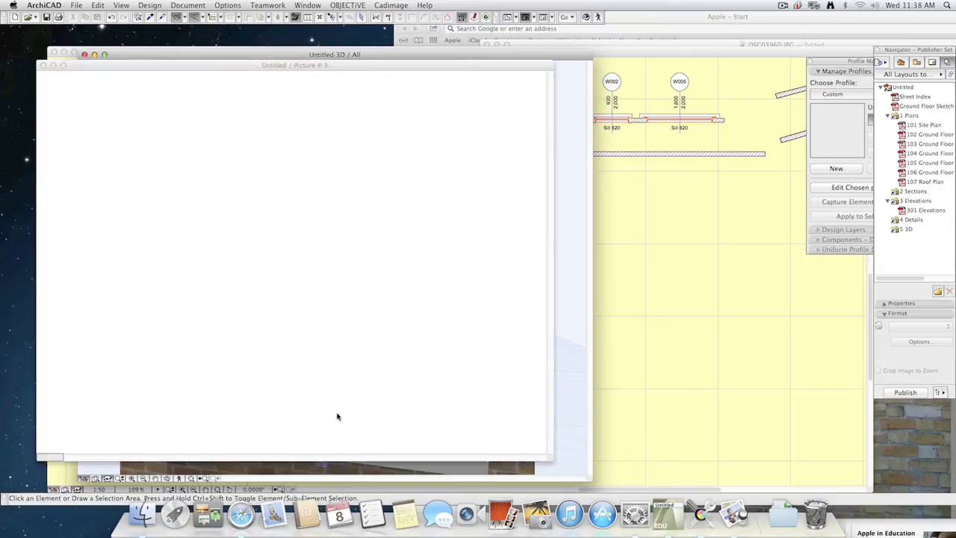
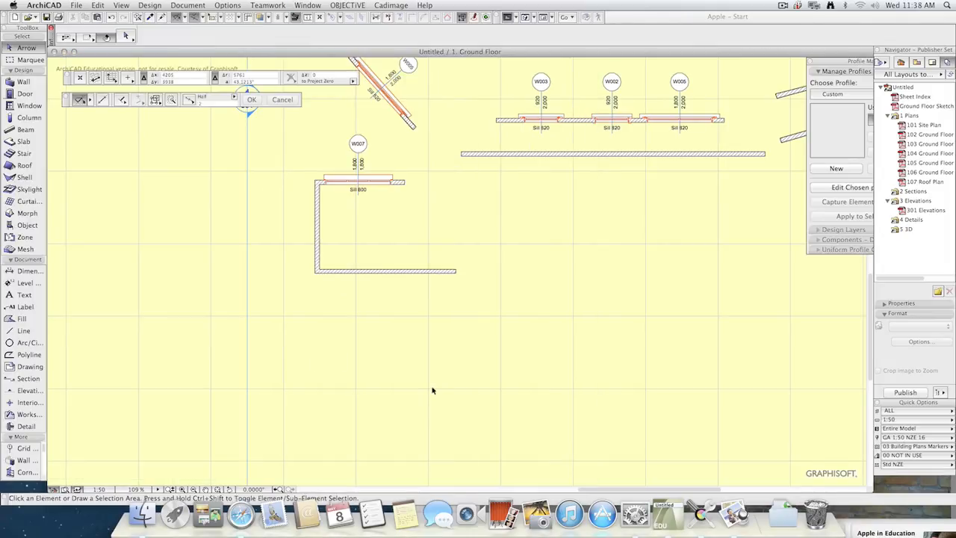
# Stretch the free end of the wall containing window W007 outward on the ground floor plan.
pyautogui.scroll(-2, 431, 391)
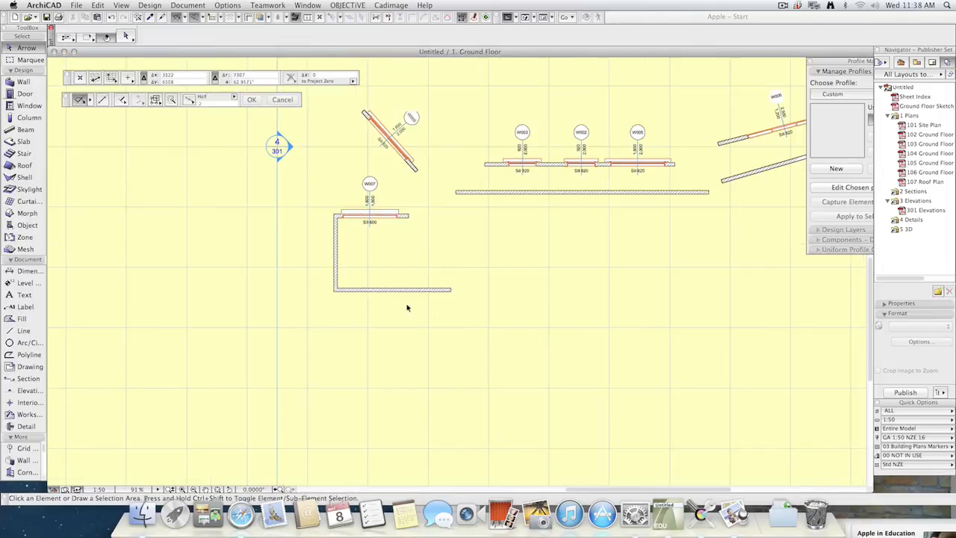
pyautogui.click(410, 217)
pyautogui.click(410, 217)
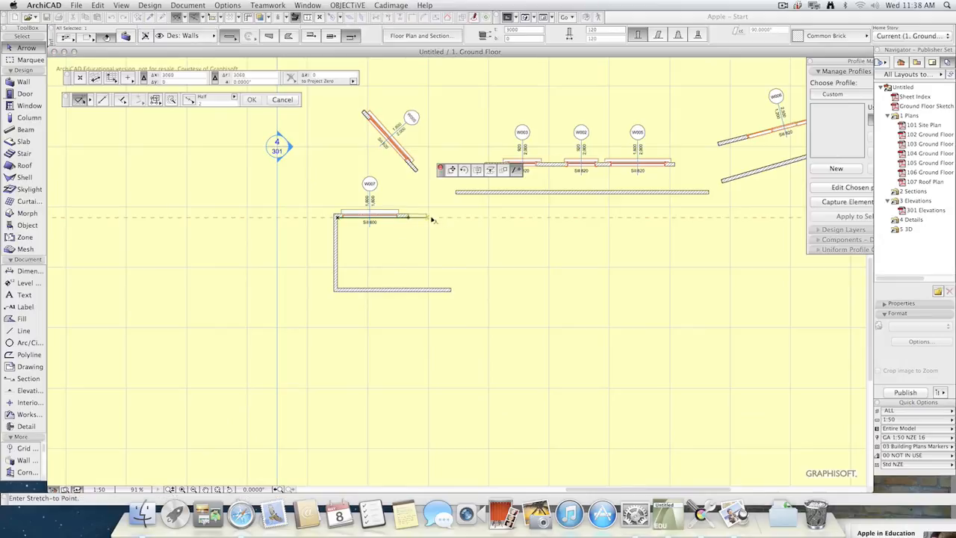
pyautogui.click(442, 217)
pyautogui.press('Escape')
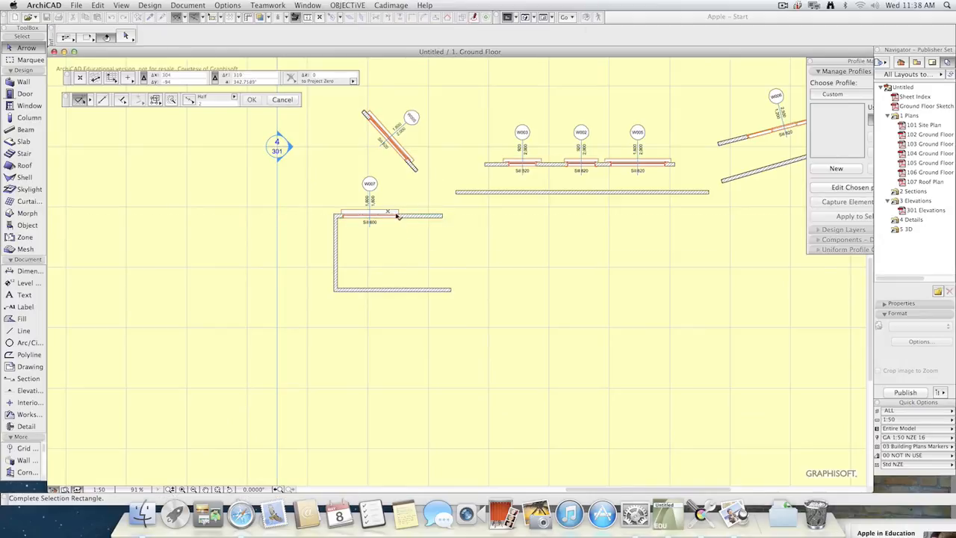
pyautogui.click(377, 221)
pyautogui.click(398, 214)
pyautogui.click(400, 221)
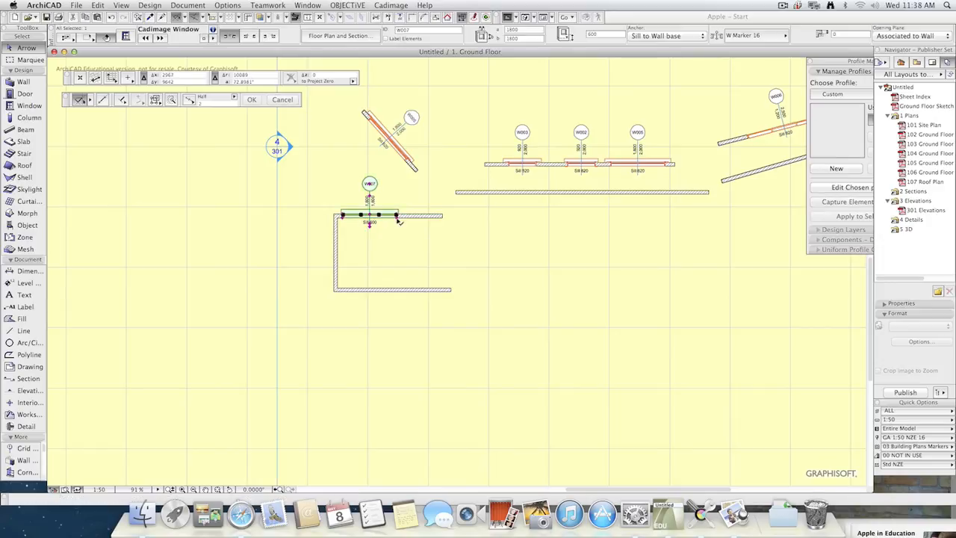
pyautogui.click(370, 217)
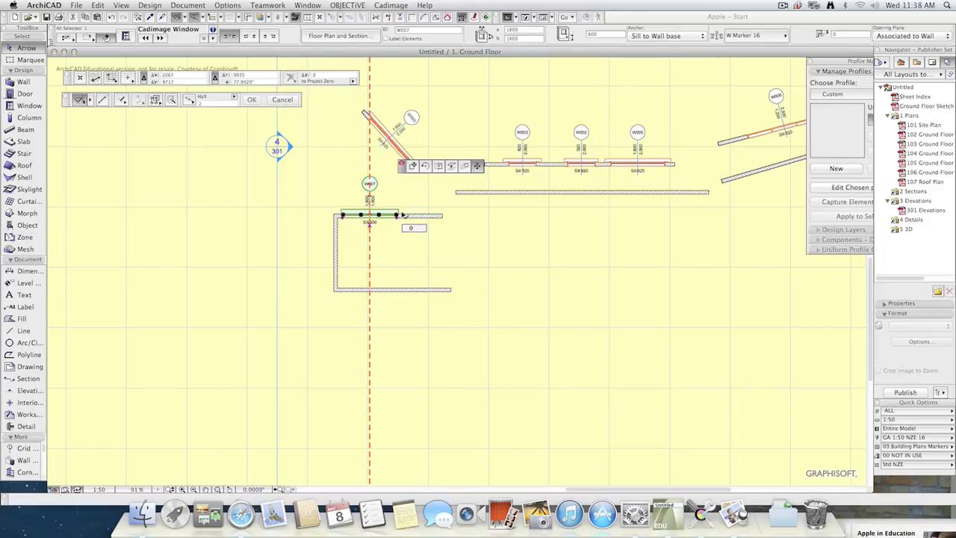
pyautogui.click(395, 222)
pyautogui.press('Escape')
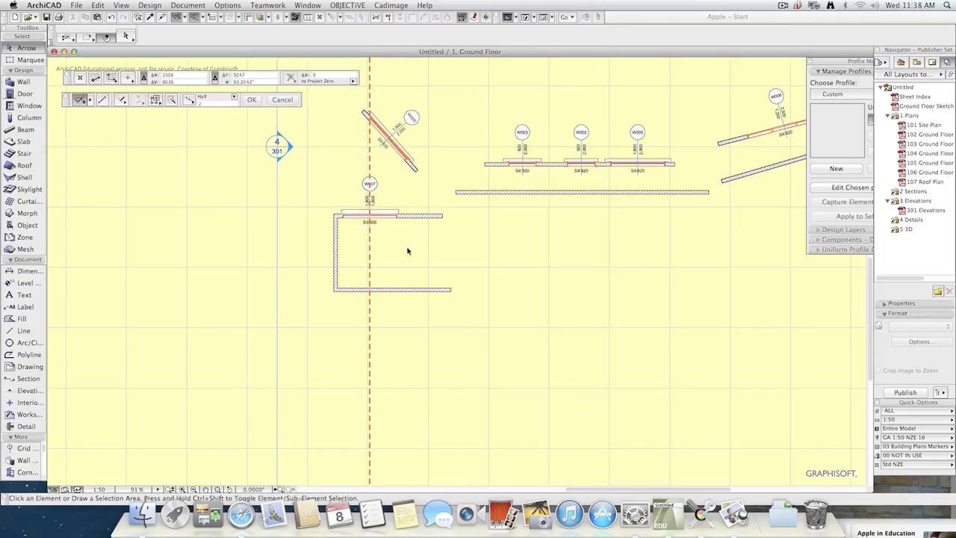
# Try lowering the springing point at one end of the window's arch in 3D, and undo the change.
pyautogui.press('F3')
pyautogui.click(475, 270)
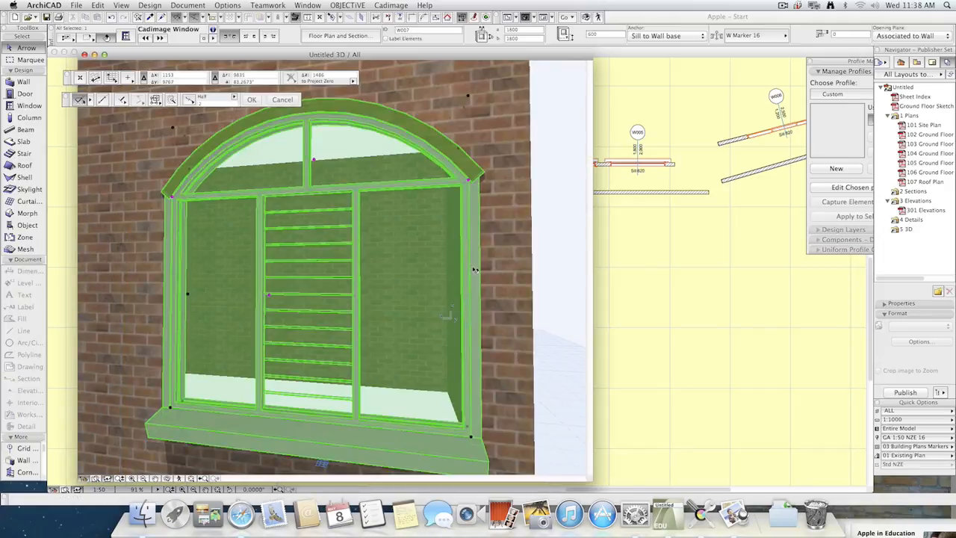
pyautogui.click(470, 181)
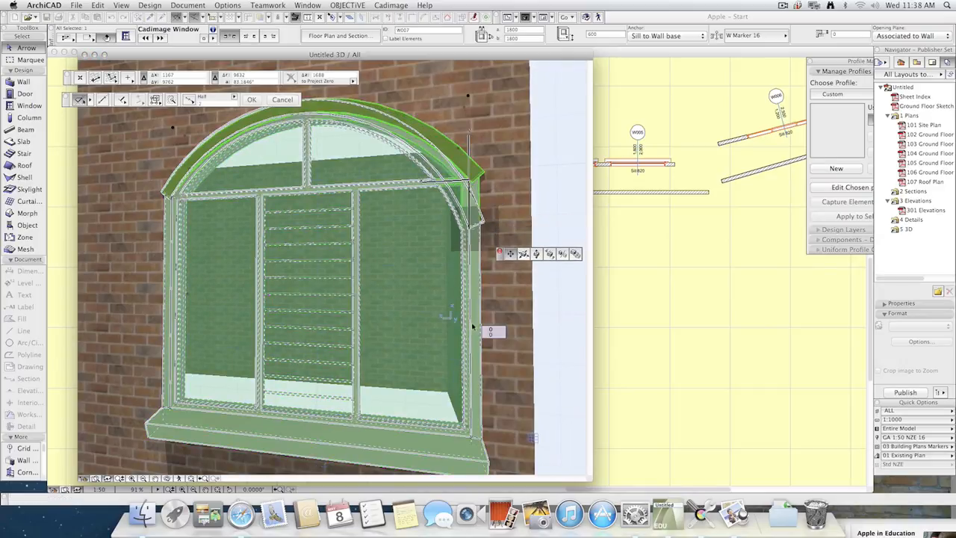
pyautogui.click(448, 264)
pyautogui.press('super+z')
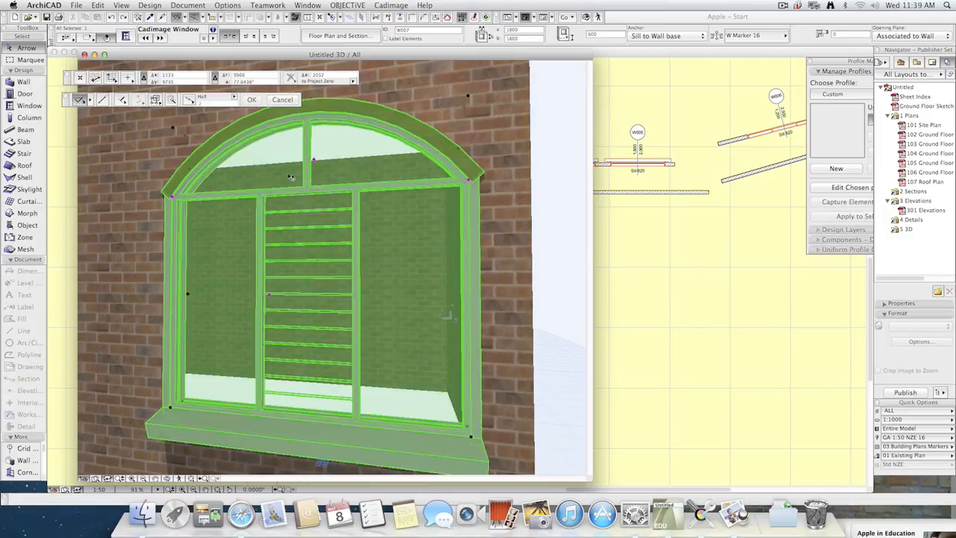
# Lower the window's transom and move the mullion in the arched top panel to make its two panes unequal.
pyautogui.click(184, 201)
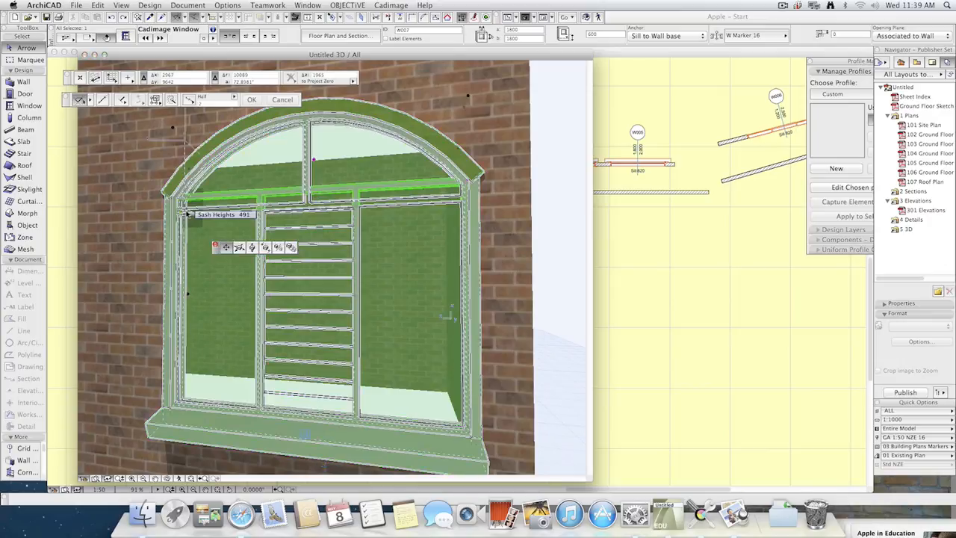
pyautogui.click(188, 234)
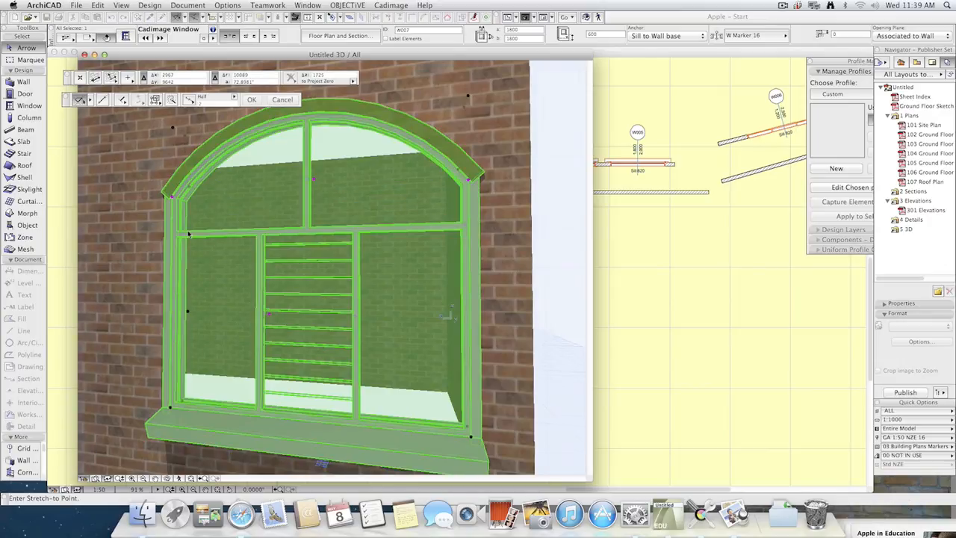
pyautogui.click(314, 181)
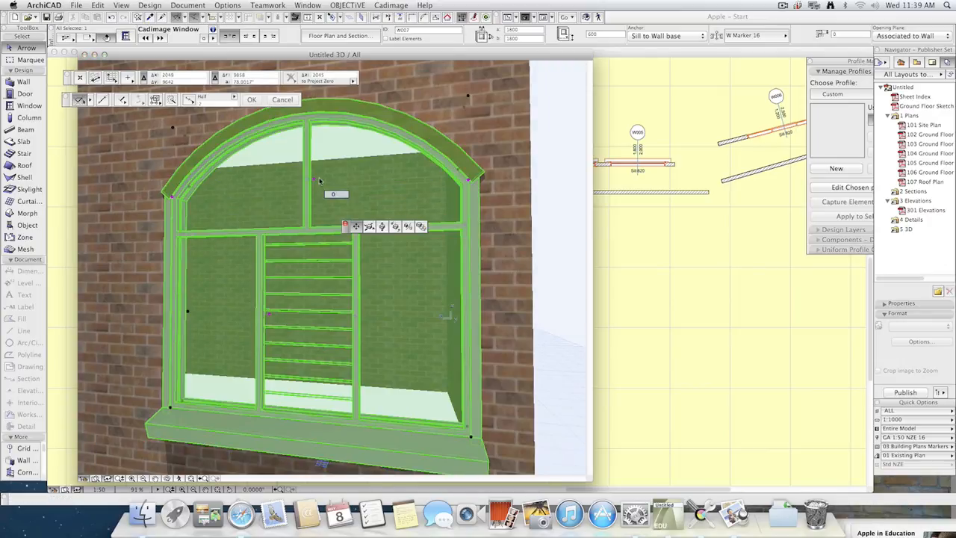
pyautogui.click(344, 180)
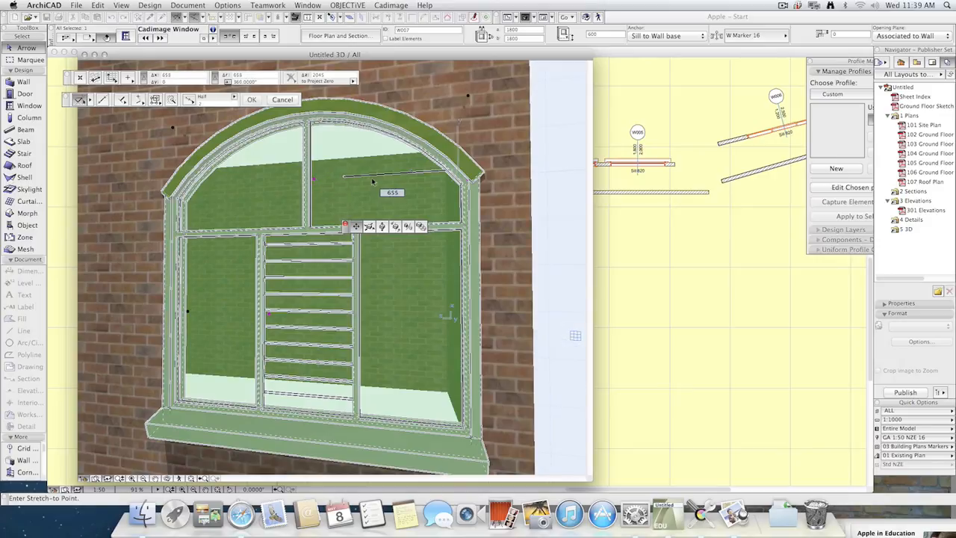
pyautogui.click(372, 180)
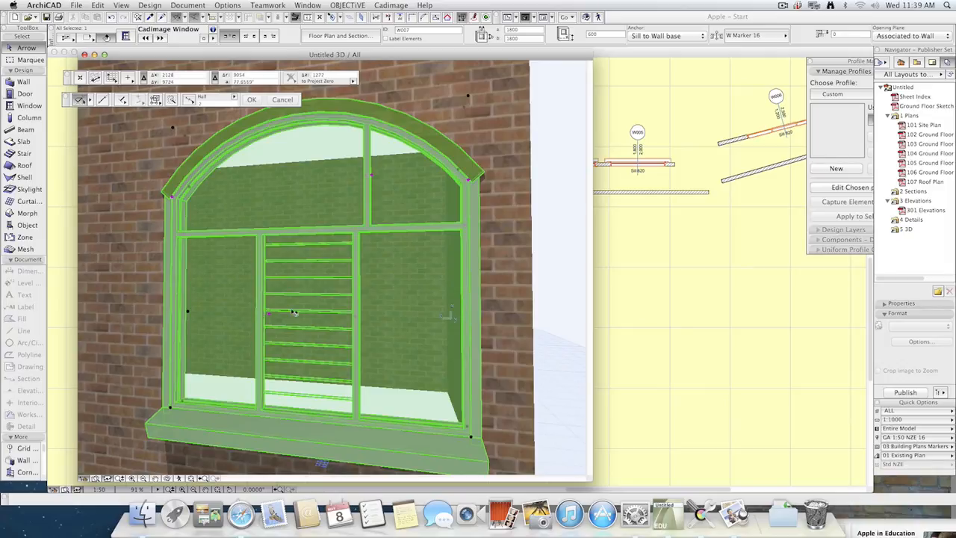
# Move the mullion beside the middle louvred pane to narrow that pane and widen its neighbour.
pyautogui.click(270, 318)
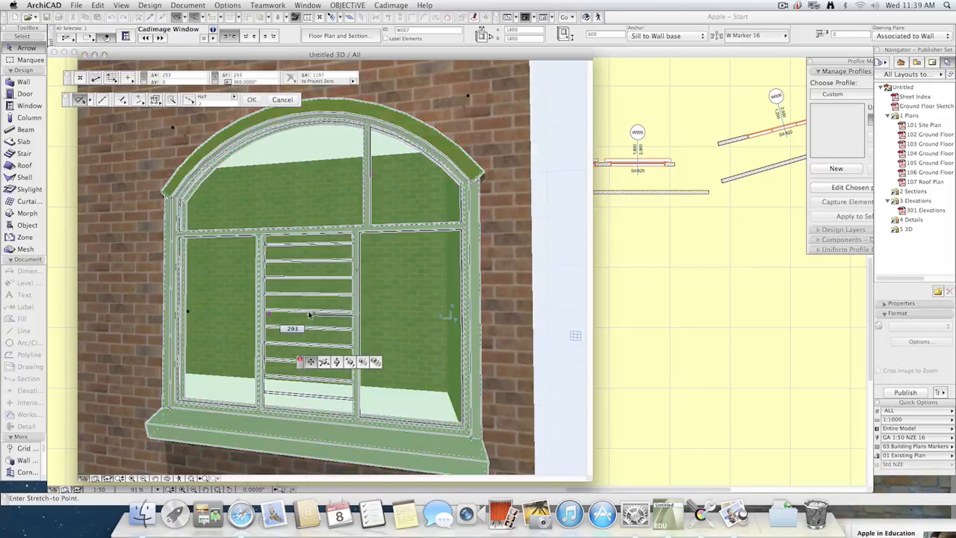
pyautogui.click(305, 320)
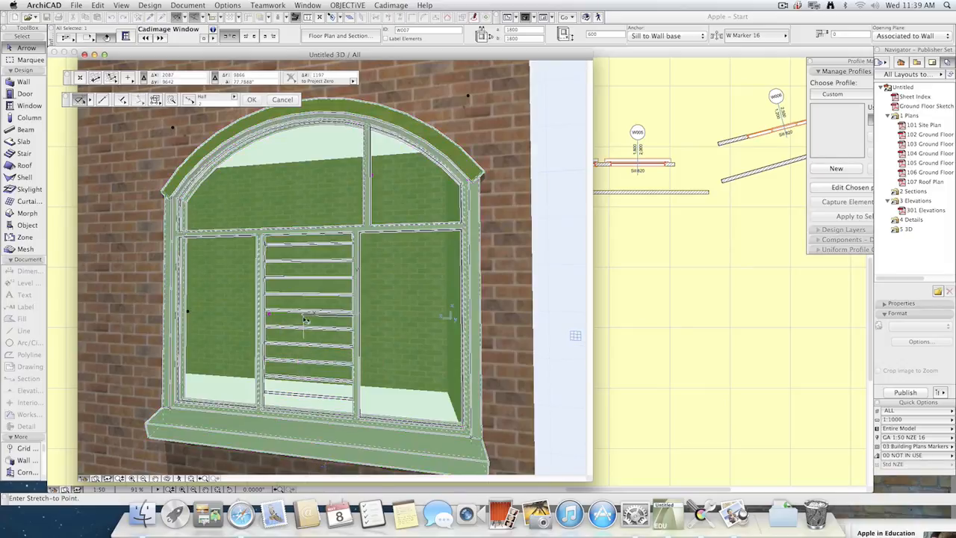
pyautogui.press('Escape')
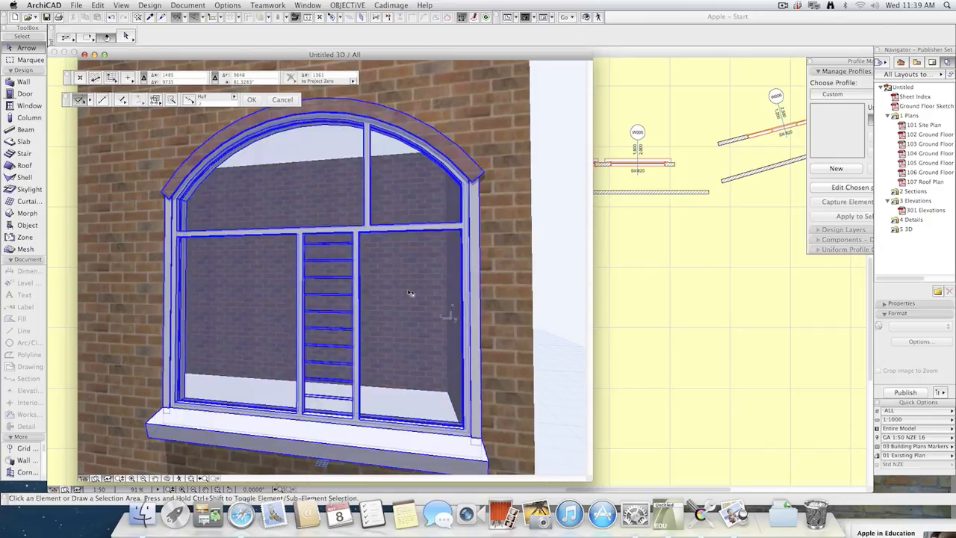
# Undo the mullion and transom adjustments on the arched window and deselect it.
pyautogui.click(411, 293)
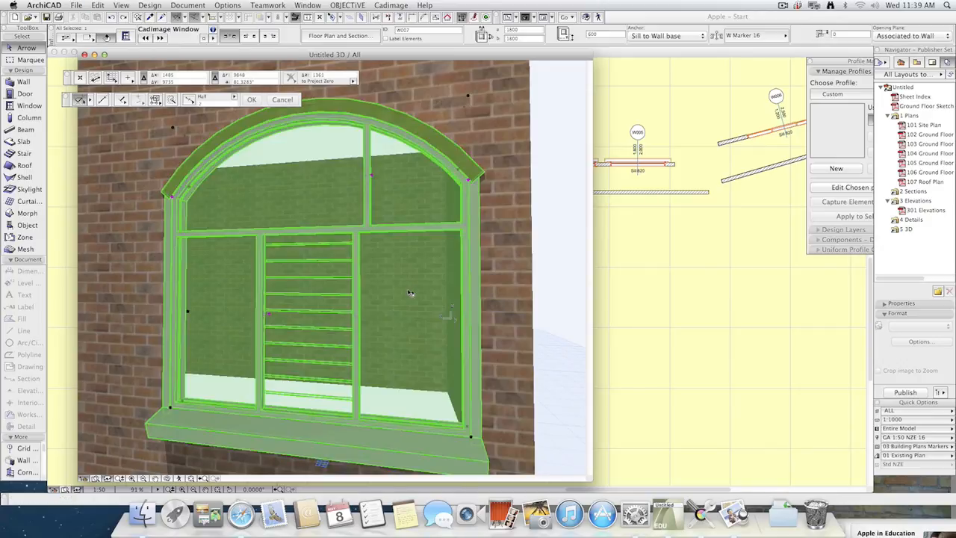
pyautogui.press('super+z')
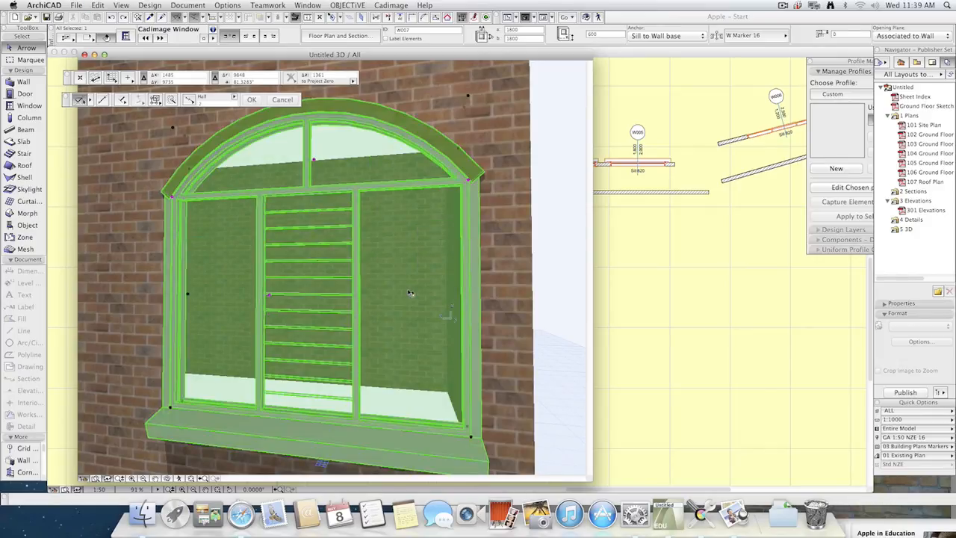
pyautogui.press('Escape')
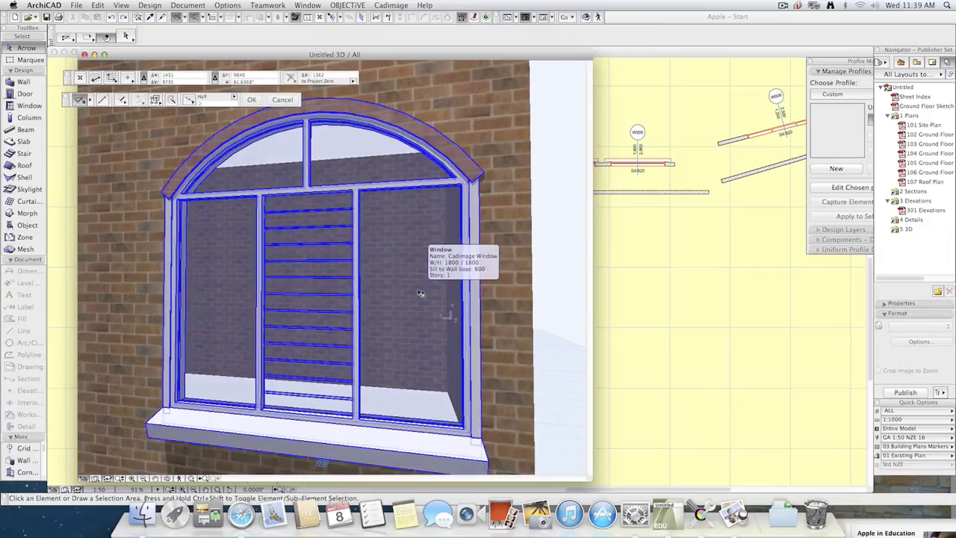
# Draw a new brick wall in front of the existing walls in 3D, using an existing brick wall's settings.
pyautogui.keyDown('shift'); pyautogui.moveTo(515, 314); pyautogui.dragTo(359, 334, button='middle'); pyautogui.keyUp('shift')
pyautogui.click(358, 334)
pyautogui.click(363, 409)
pyautogui.click(546, 408)
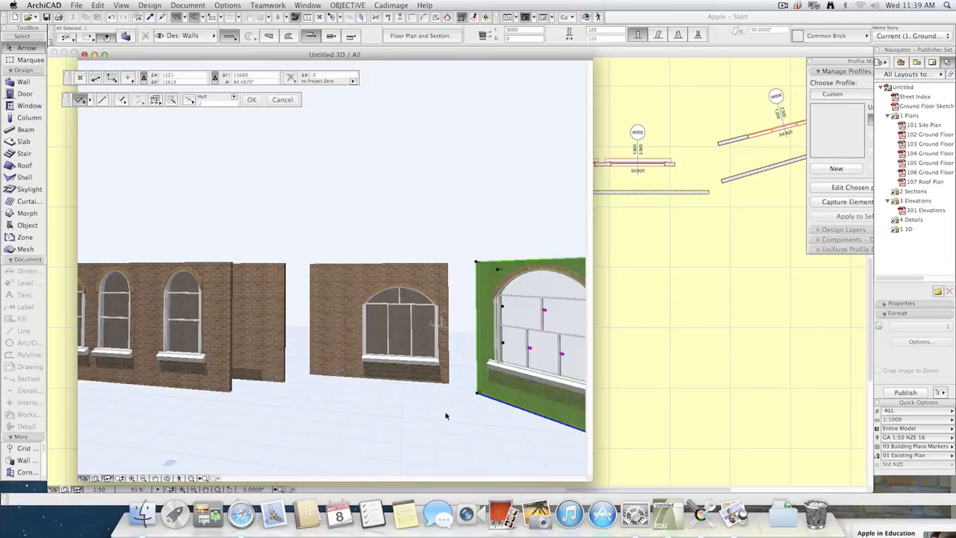
pyautogui.click(341, 389)
pyautogui.keyDown('alt'); pyautogui.click(272, 352); pyautogui.keyUp('alt')
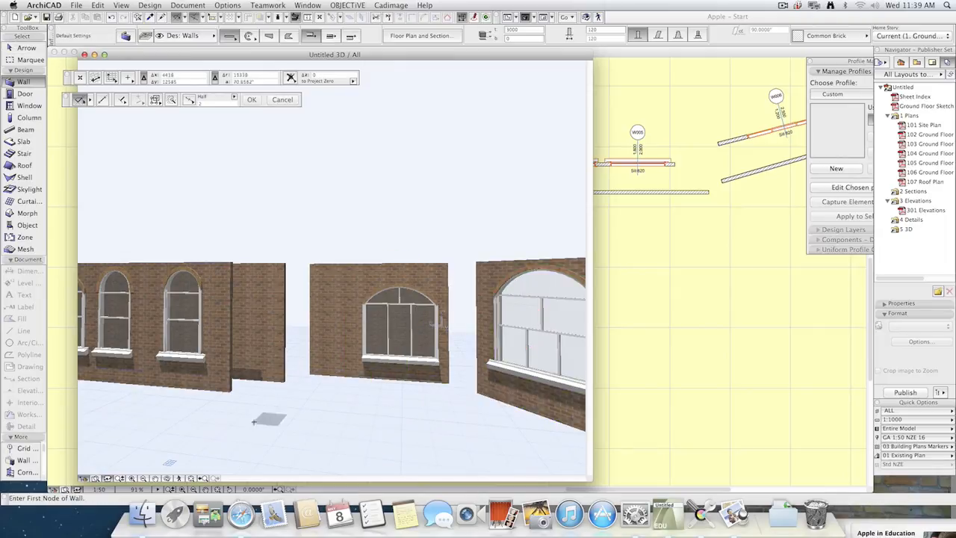
pyautogui.click(184, 408)
pyautogui.click(525, 454)
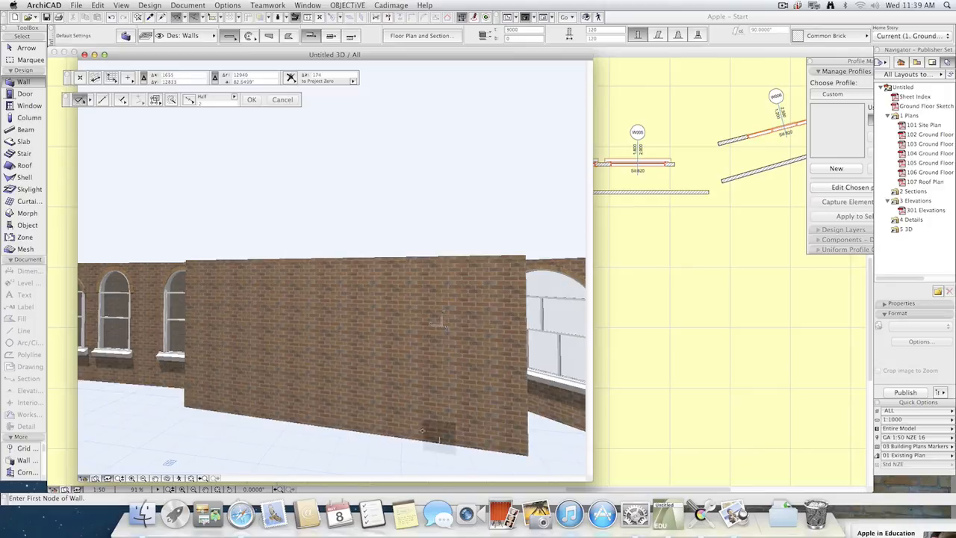
pyautogui.press('Escape')
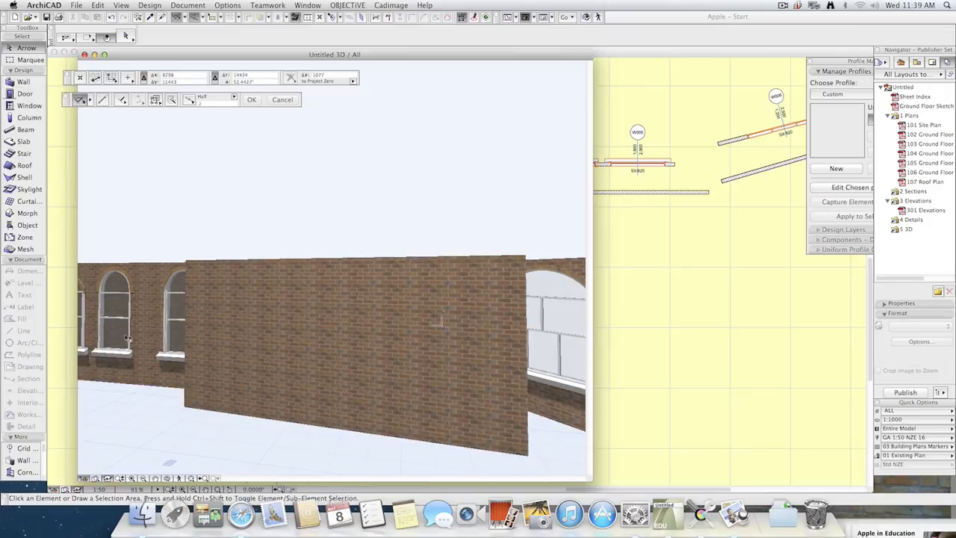
# Place a 900 by 1800 mm Cadimage Window near the middle of the new brick wall.
pyautogui.click(21, 215)
pyautogui.press('Escape')
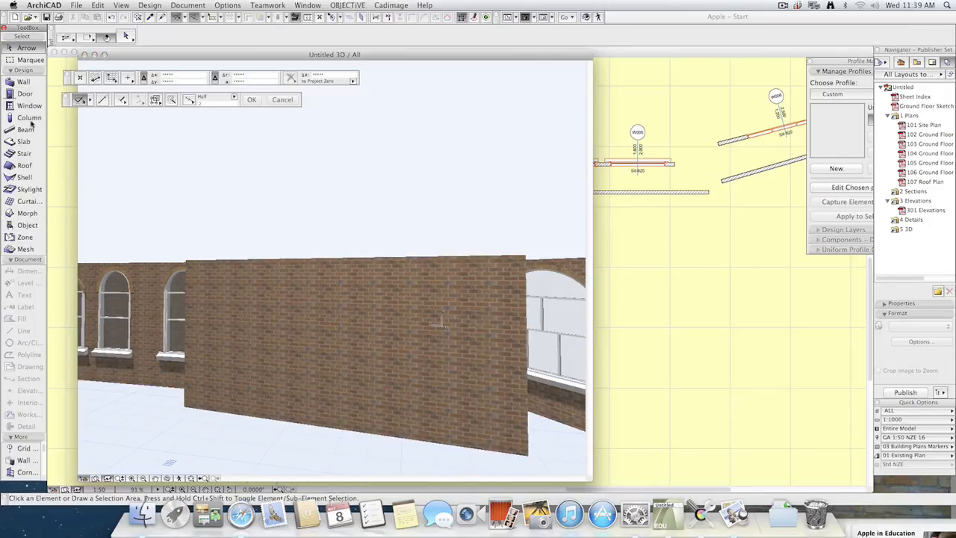
pyautogui.click(30, 105)
pyautogui.click(341, 403)
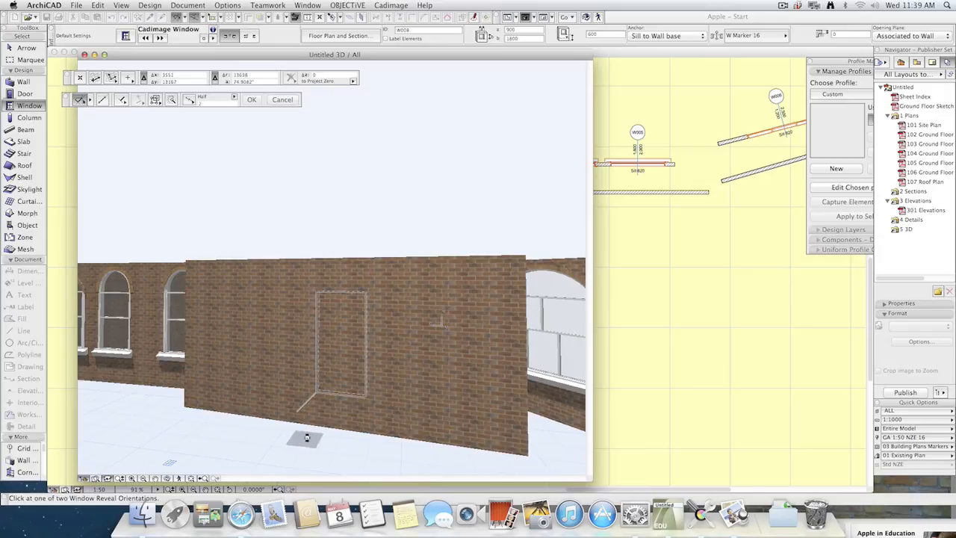
pyautogui.click(306, 437)
pyautogui.press('Escape')
# Open the new window's settings and apply the Window NZE favorite.
pyautogui.click(364, 397)
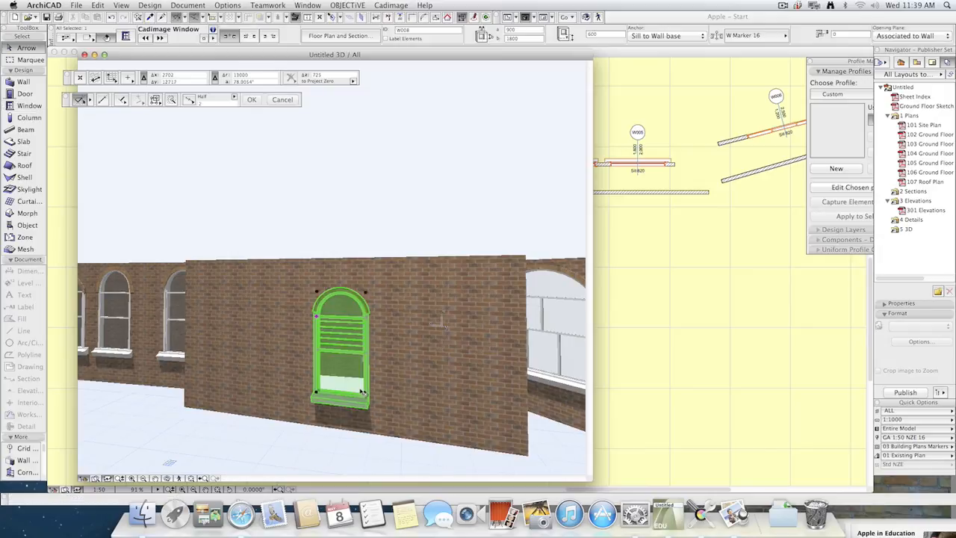
pyautogui.doubleClick(362, 391)
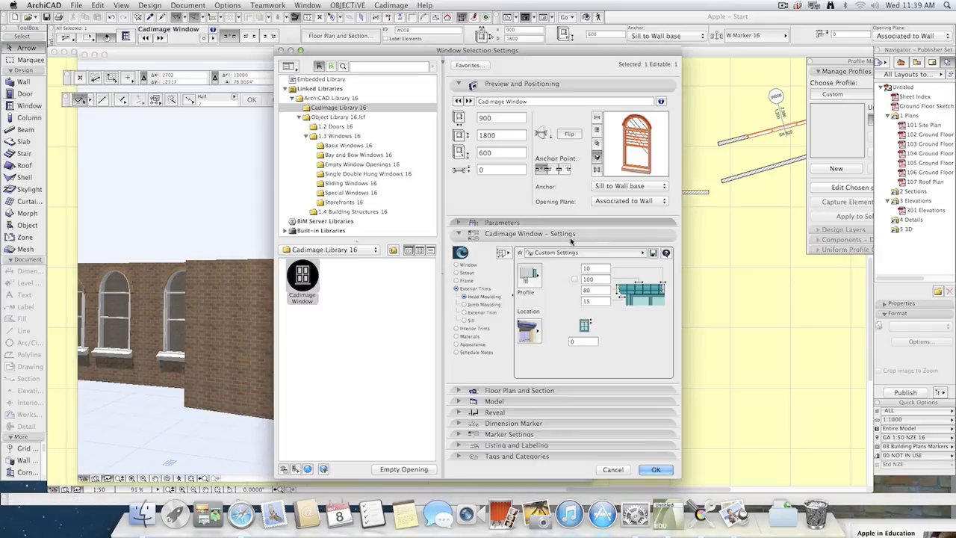
pyautogui.click(470, 67)
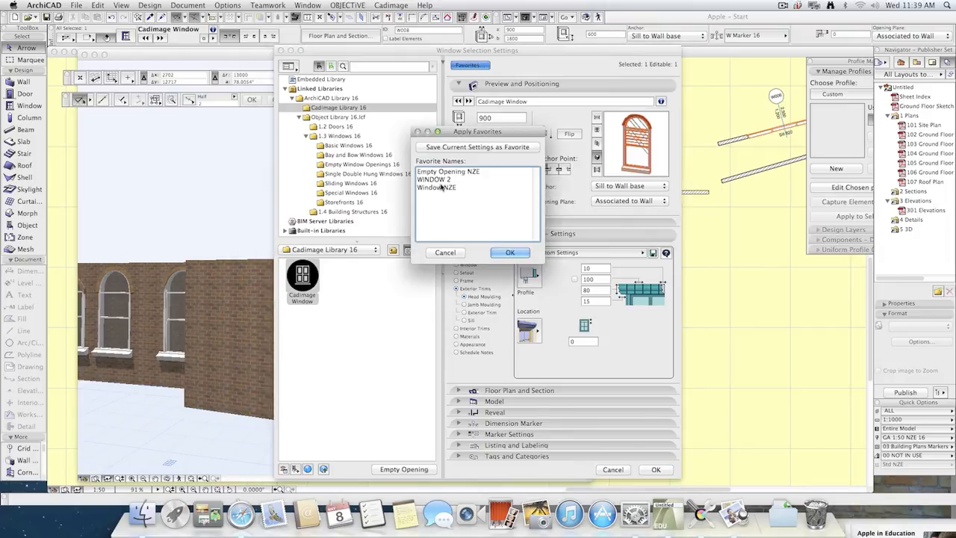
pyautogui.click(443, 187)
pyautogui.click(510, 252)
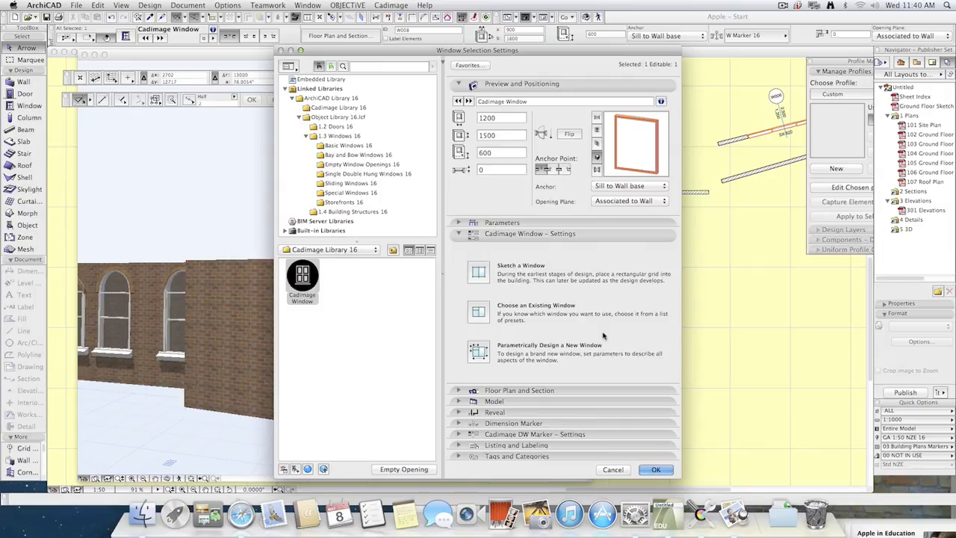
# Start a parametric design for the new window and set its head shape to Steps.
pyautogui.click(482, 351)
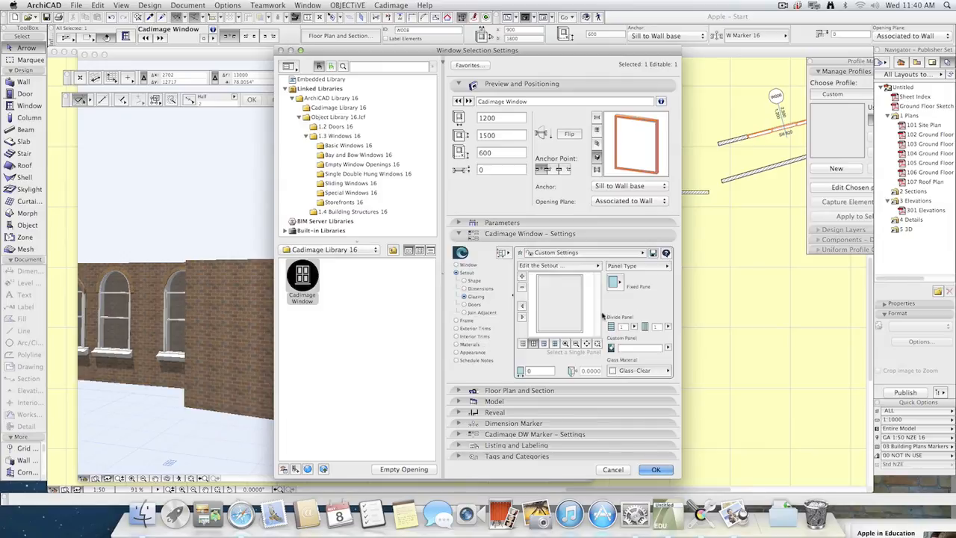
pyautogui.click(472, 281)
pyautogui.click(540, 279)
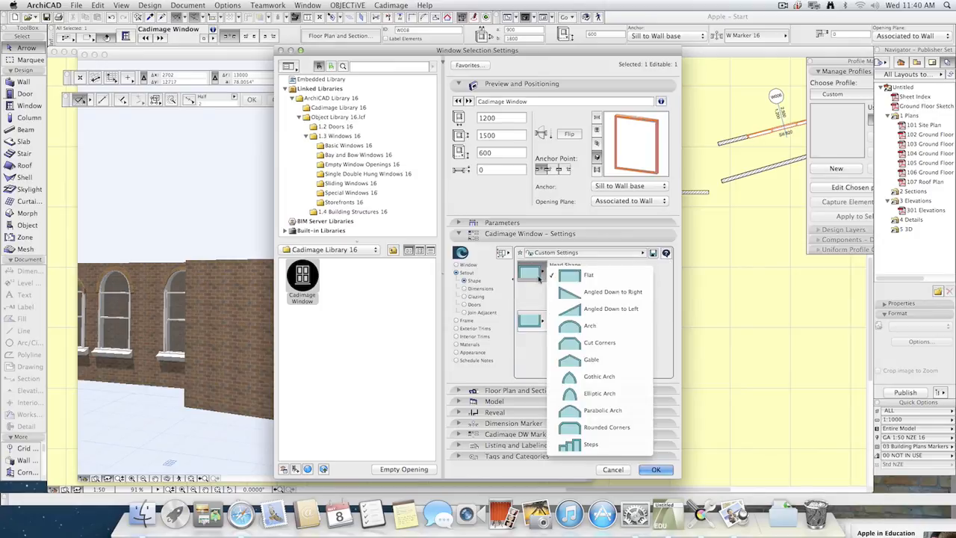
pyautogui.click(581, 444)
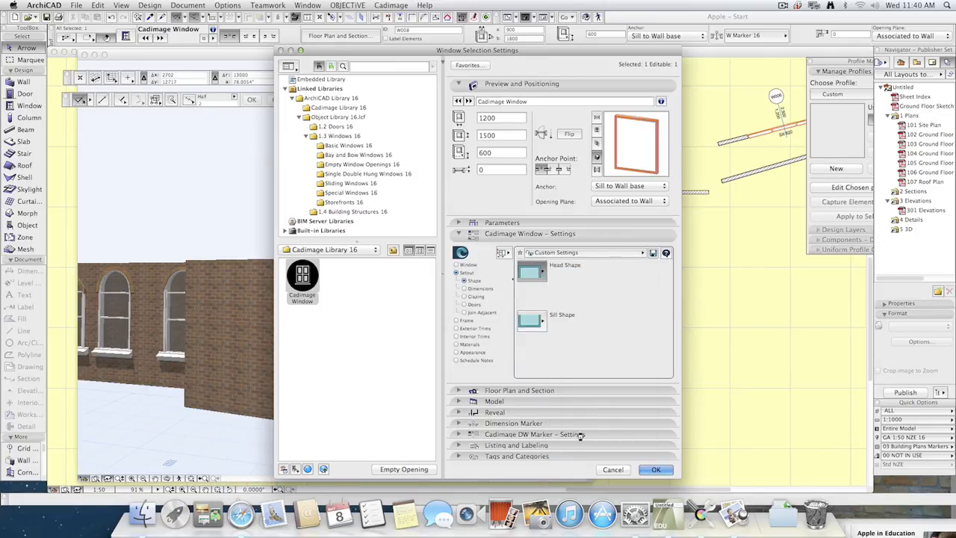
# Apply the stepped head to the window, then try a Gothic Arch head shape in its reopened settings.
pyautogui.click(572, 265)
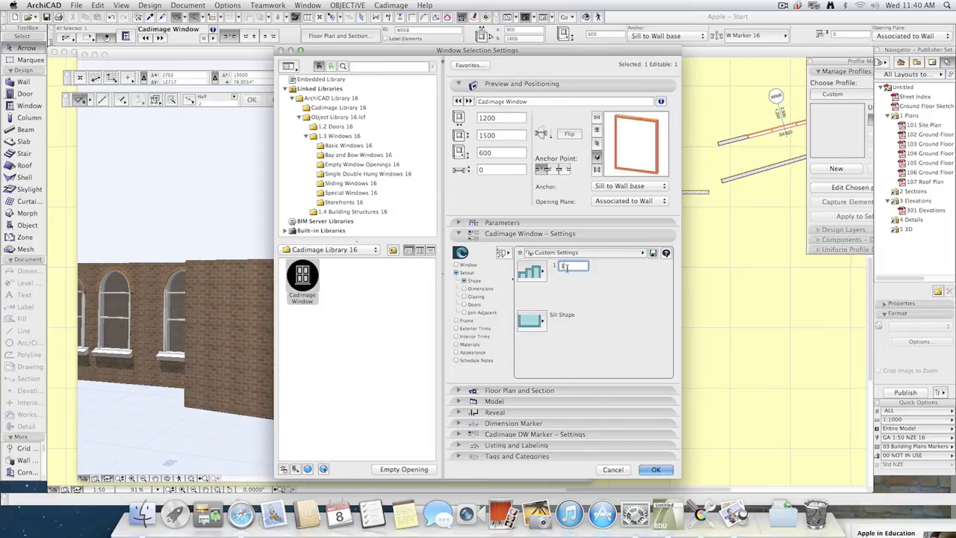
pyautogui.press('Return')
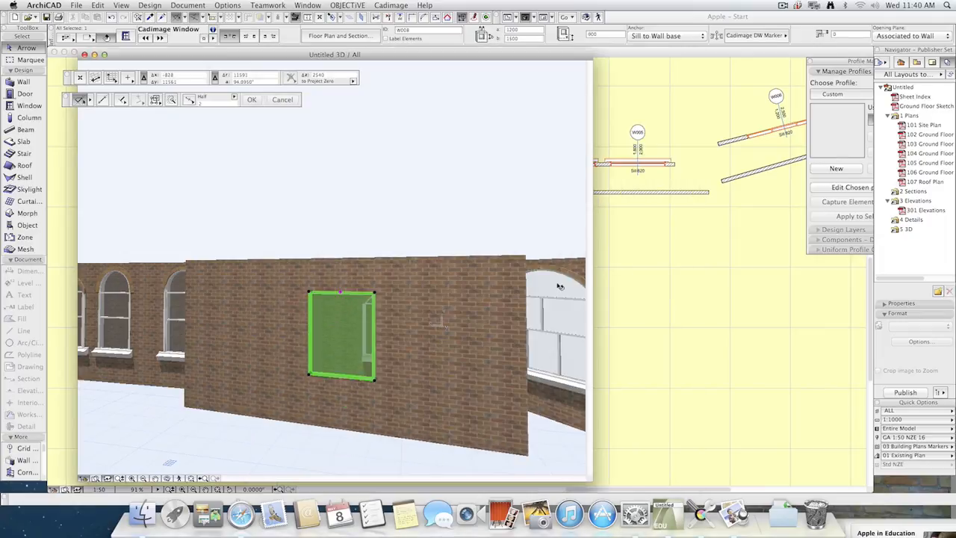
pyautogui.press('super+t')
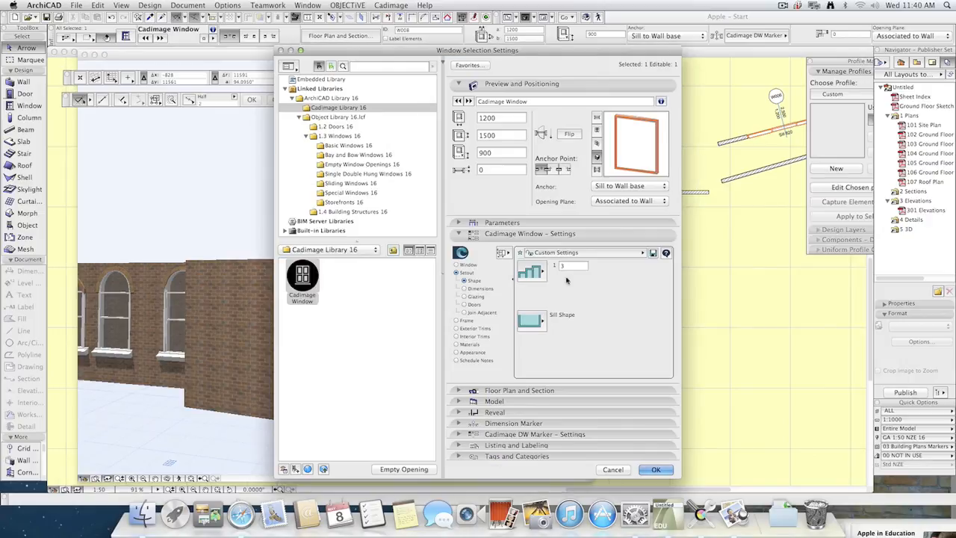
pyautogui.click(490, 290)
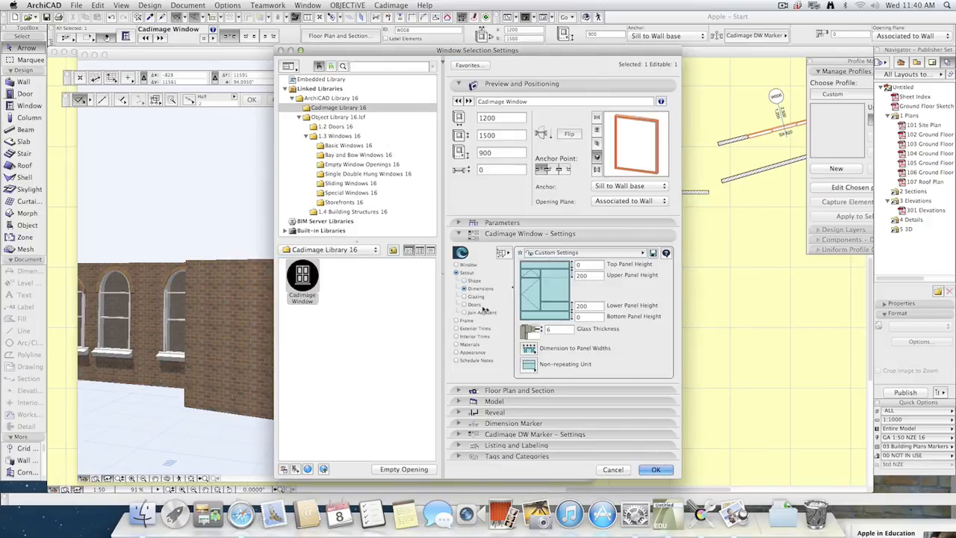
pyautogui.click(479, 297)
pyautogui.click(474, 281)
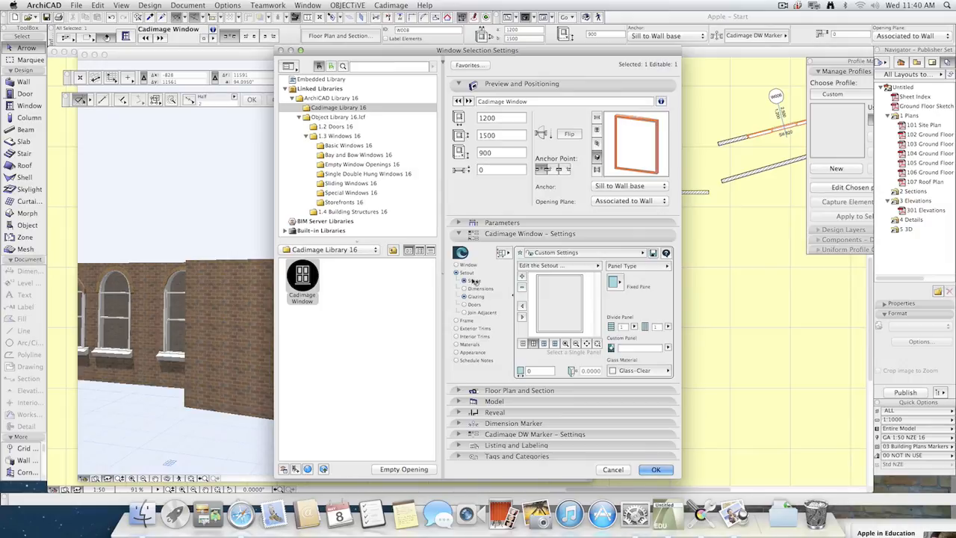
pyautogui.click(566, 269)
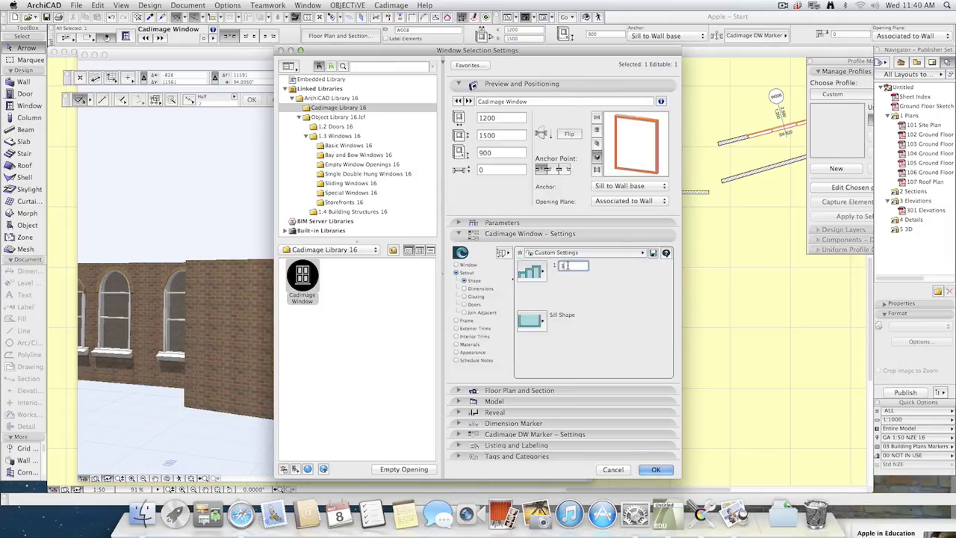
pyautogui.click(530, 272)
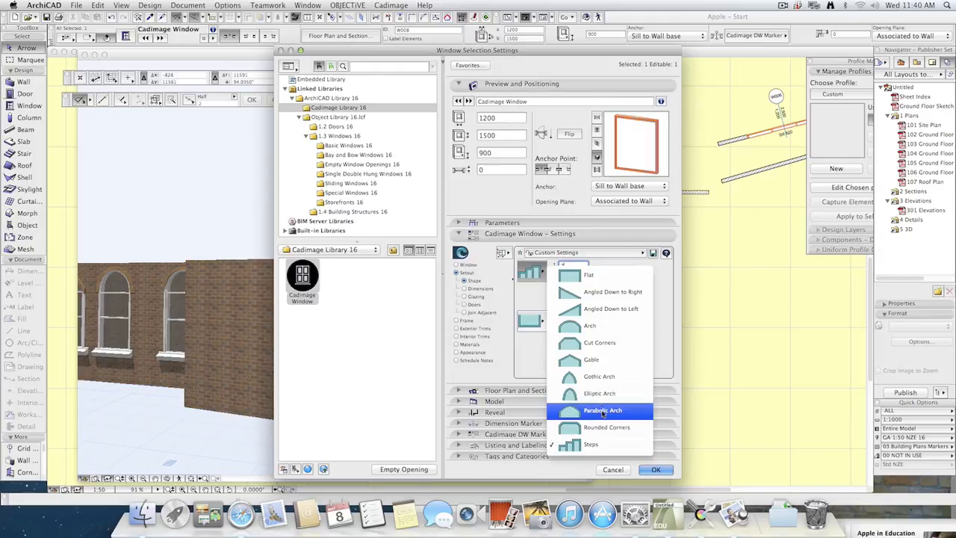
pyautogui.click(603, 379)
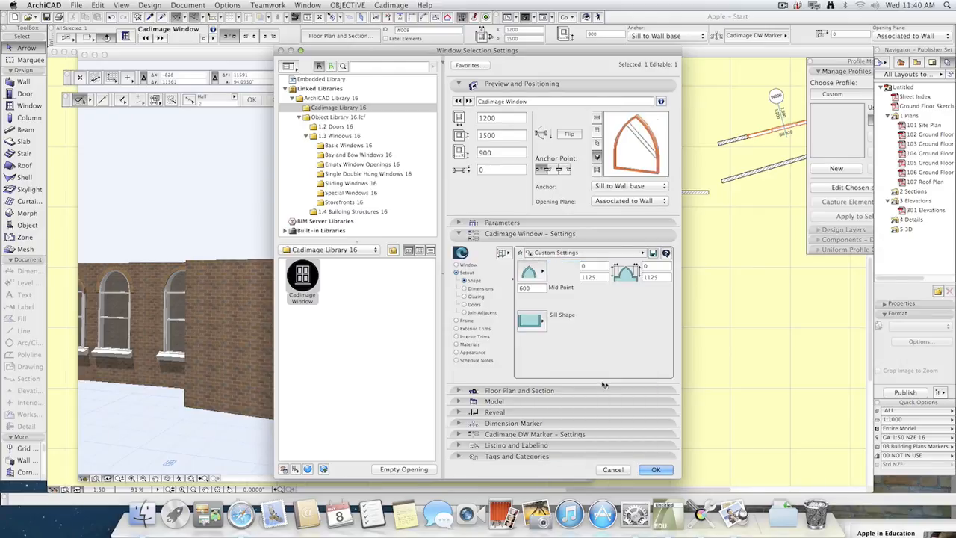
# Set the window's head shape to Rounded Corners and its sill shape to Gothic Arch.
pyautogui.click(535, 276)
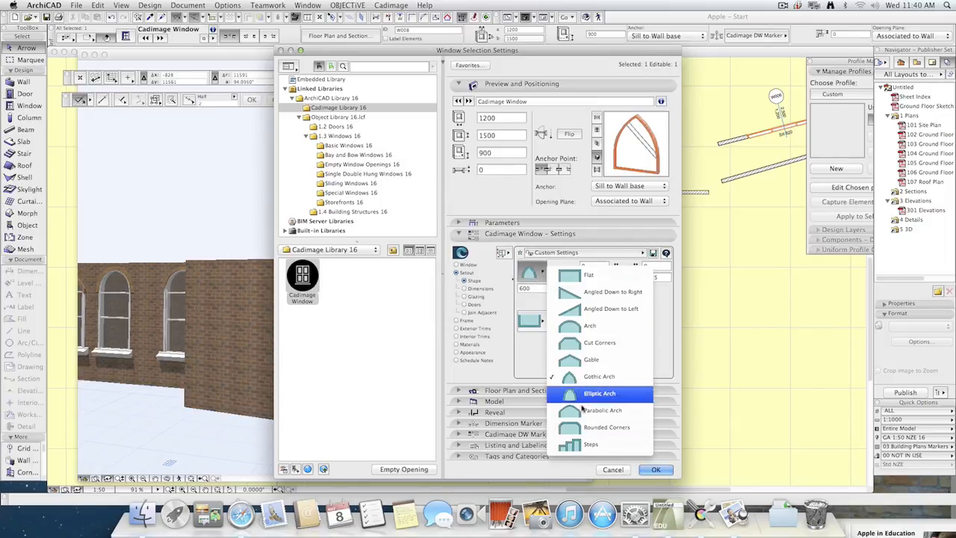
pyautogui.click(594, 426)
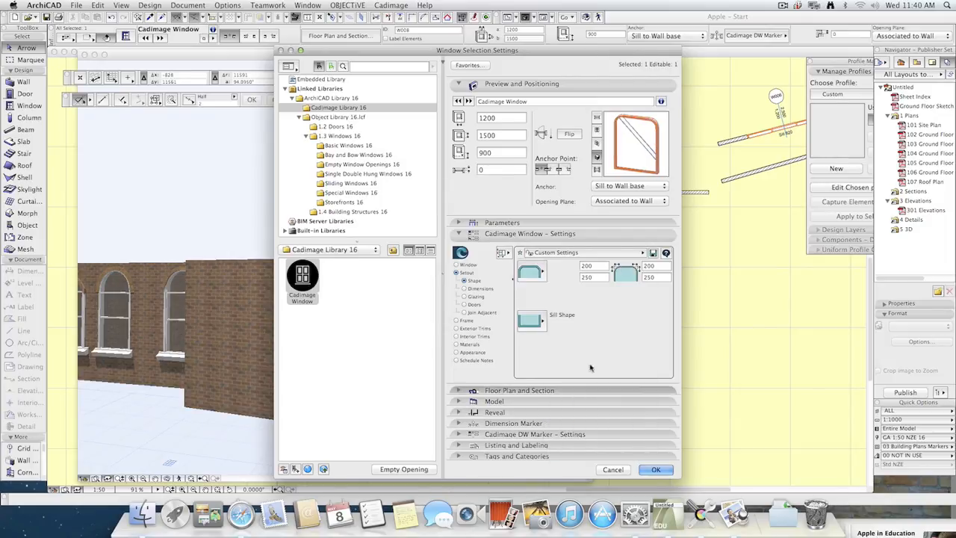
pyautogui.click(540, 324)
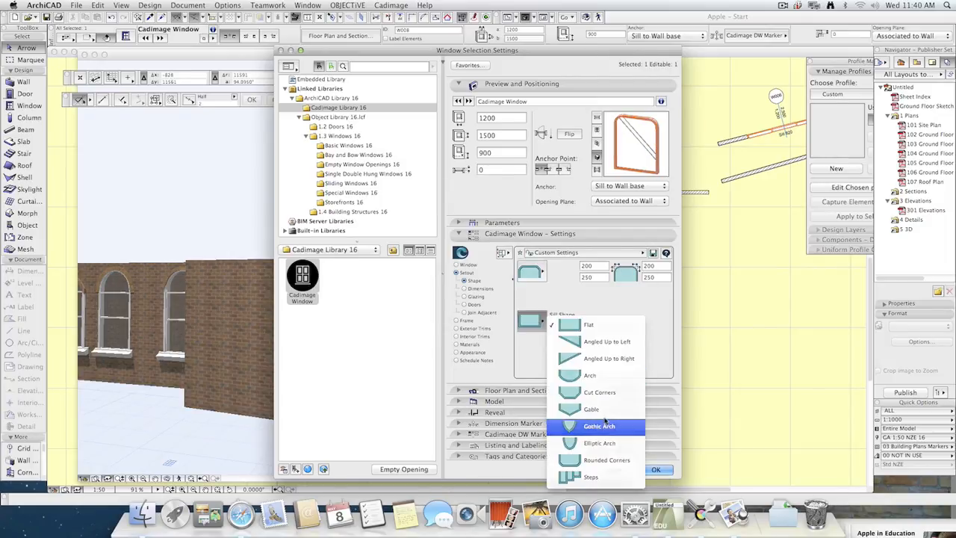
pyautogui.click(605, 423)
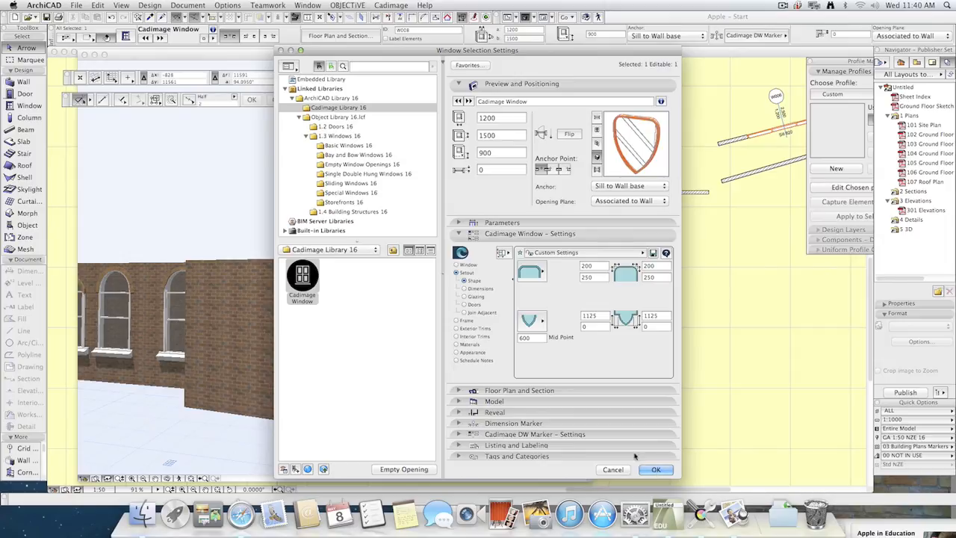
# Divide the window's glazing into two side-by-side panels and make both Left Hung Casements.
pyautogui.click(478, 289)
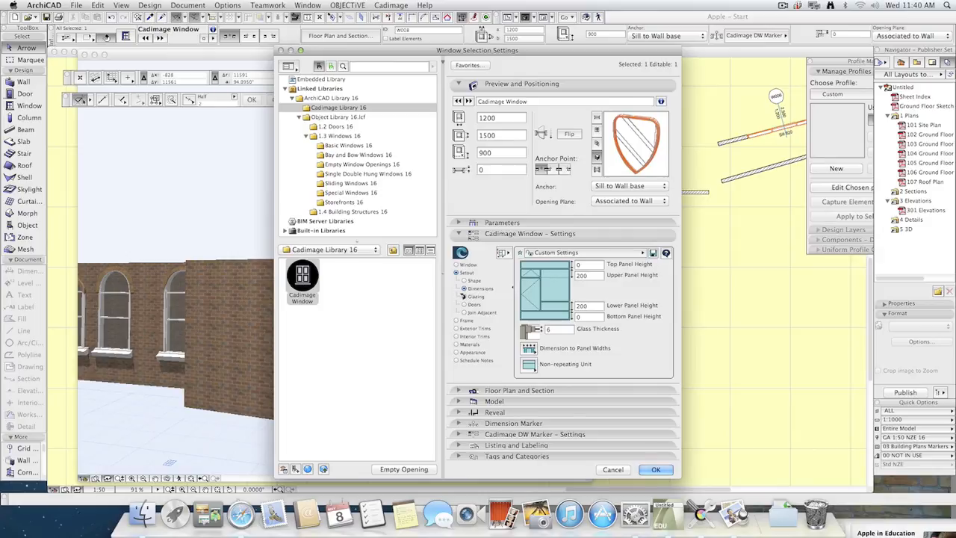
pyautogui.click(463, 296)
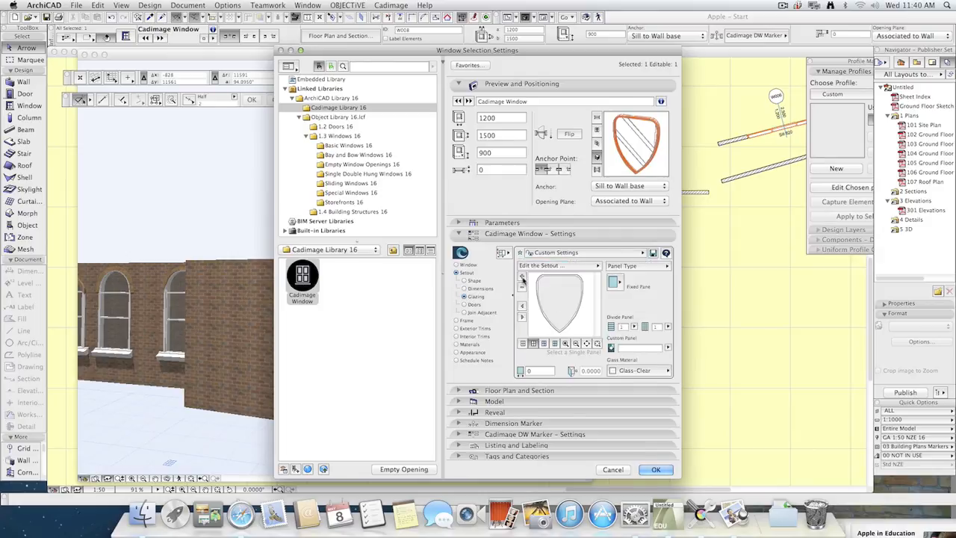
pyautogui.click(523, 277)
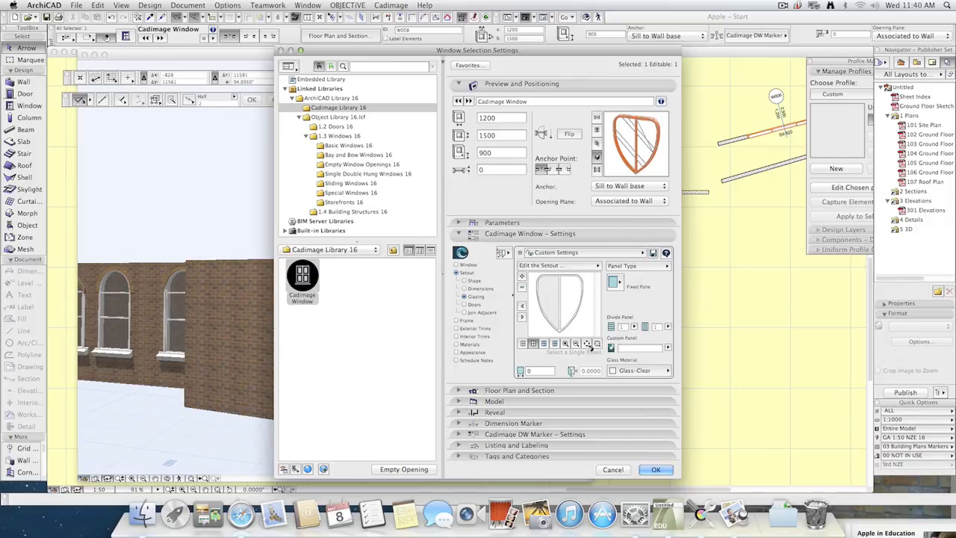
pyautogui.click(614, 282)
pyautogui.click(658, 335)
pyautogui.click(551, 303)
pyautogui.click(614, 282)
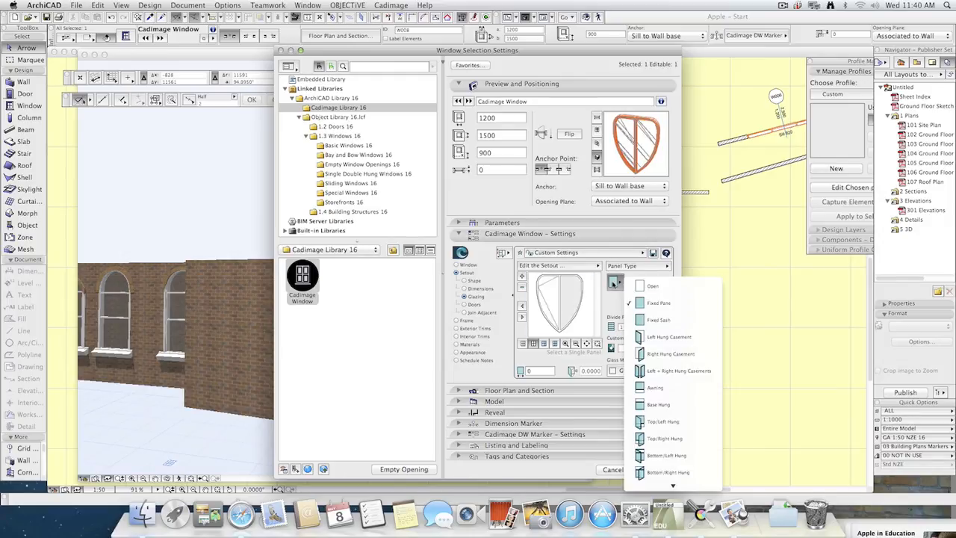
pyautogui.click(671, 338)
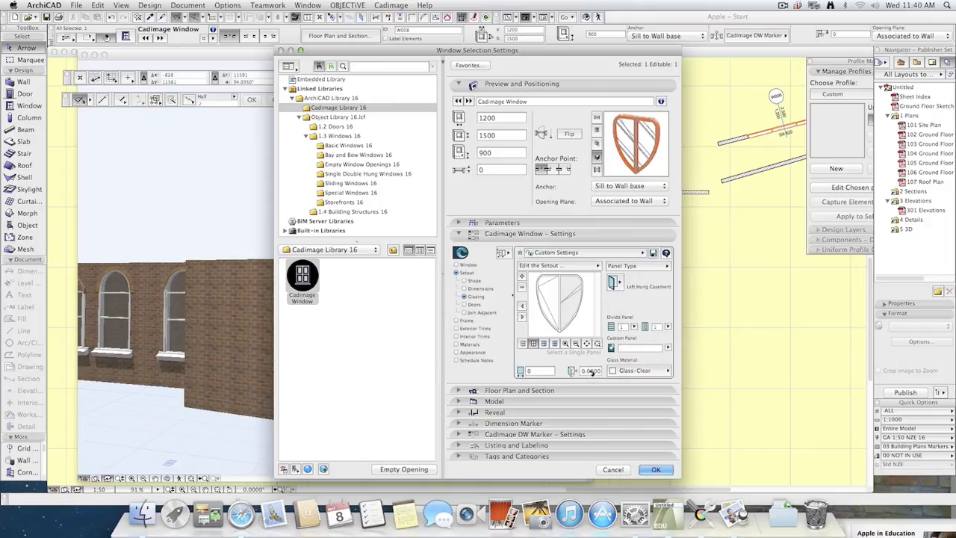
# Change the left glazing panel to a Right Hung Casement and apply the window settings.
pyautogui.click(614, 287)
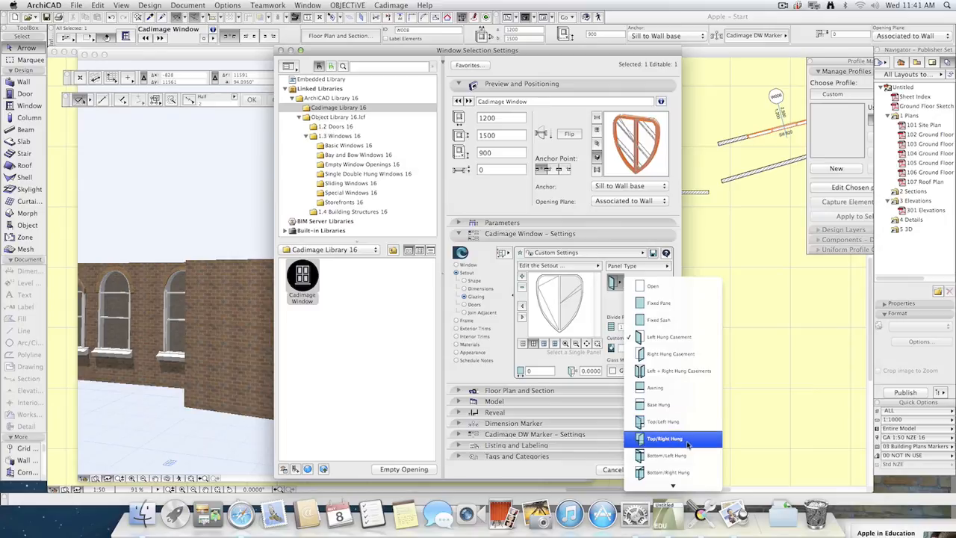
pyautogui.click(692, 340)
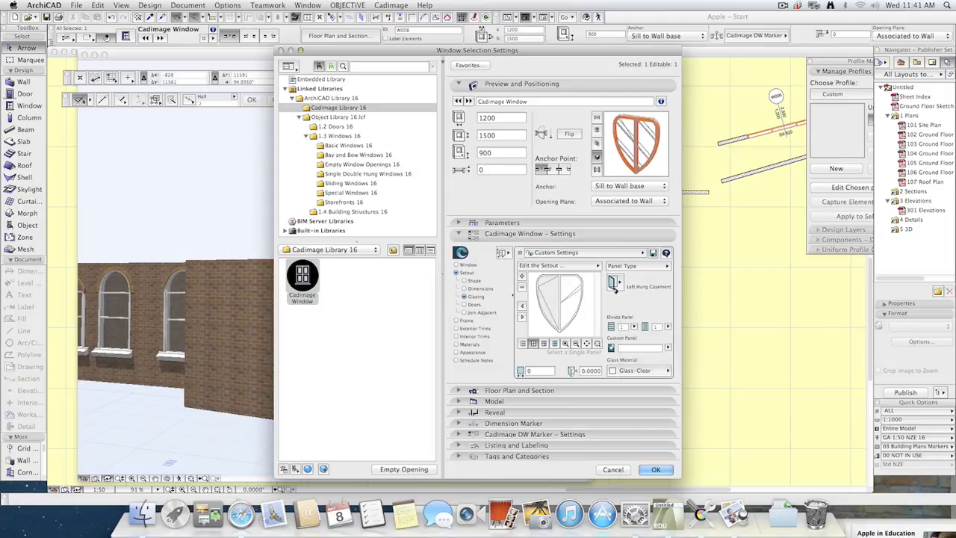
pyautogui.click(618, 284)
pyautogui.click(670, 353)
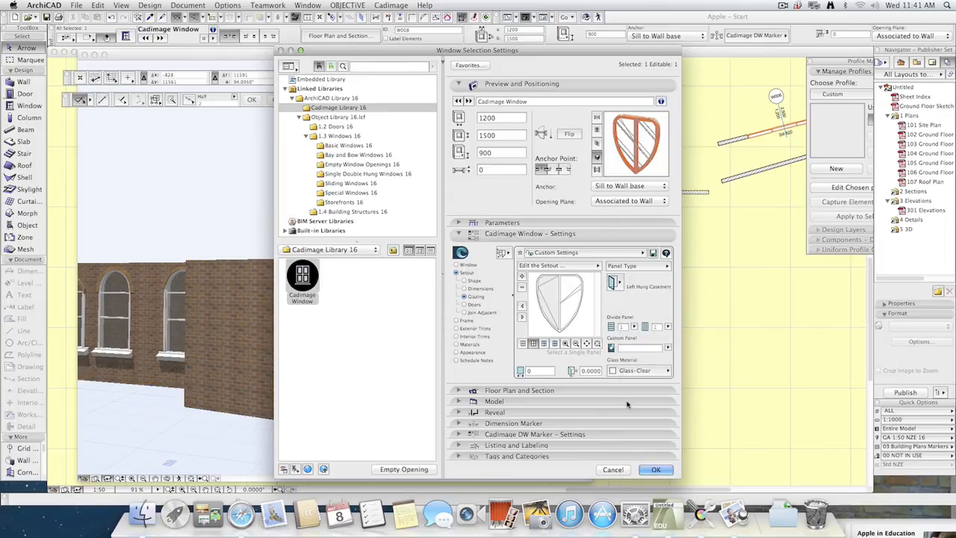
pyautogui.click(651, 467)
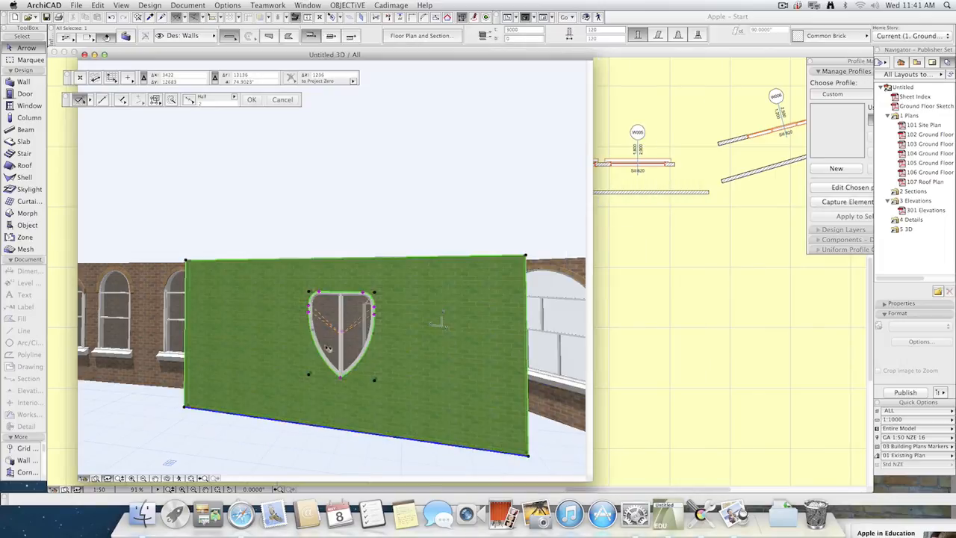
# Try reshaping the shield-shaped window in 3D by stretching its right edge and its centre mullion.
pyautogui.scroll(6, 314, 351)
pyautogui.scroll(3, 359, 340)
pyautogui.scroll(-8, 376, 346)
pyautogui.click(437, 349)
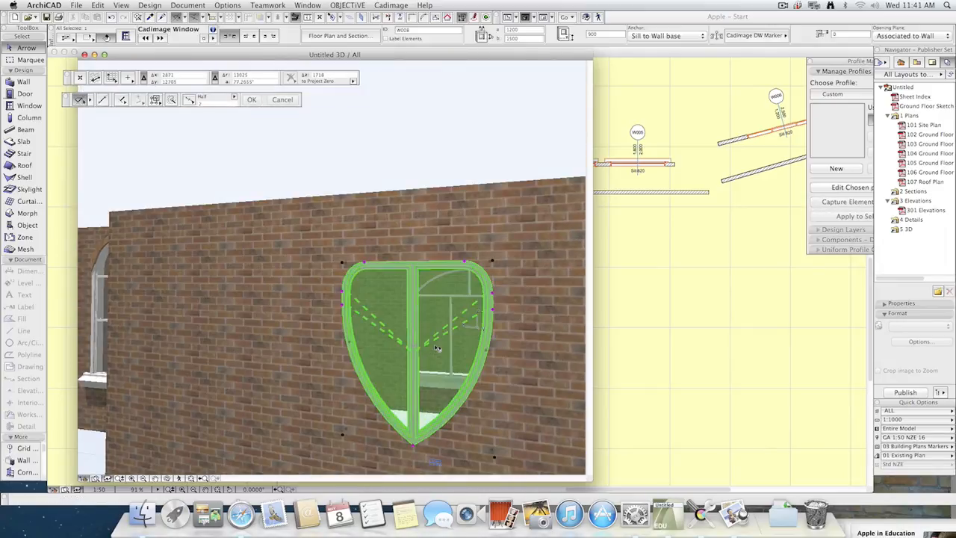
pyautogui.click(493, 312)
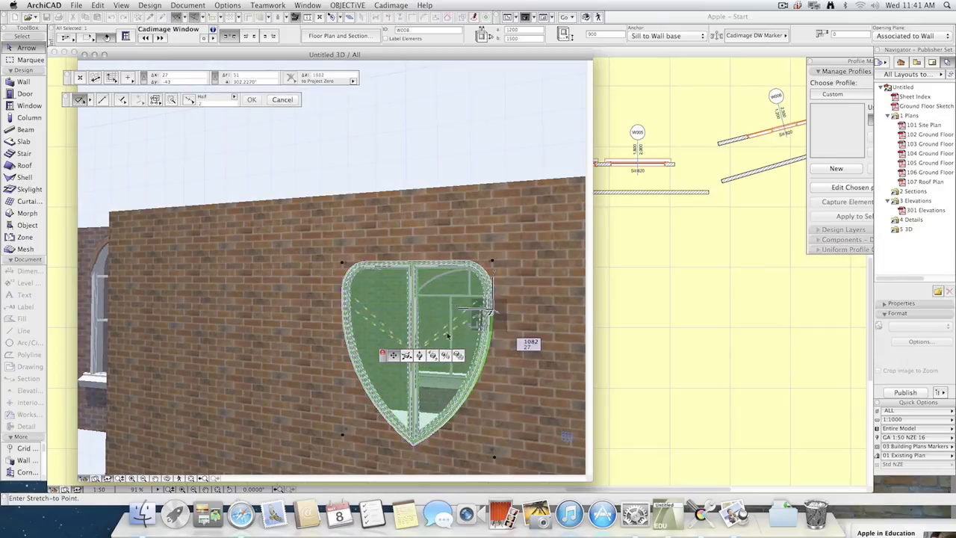
pyautogui.press('Escape')
pyautogui.press('Escape')
pyautogui.click(443, 364)
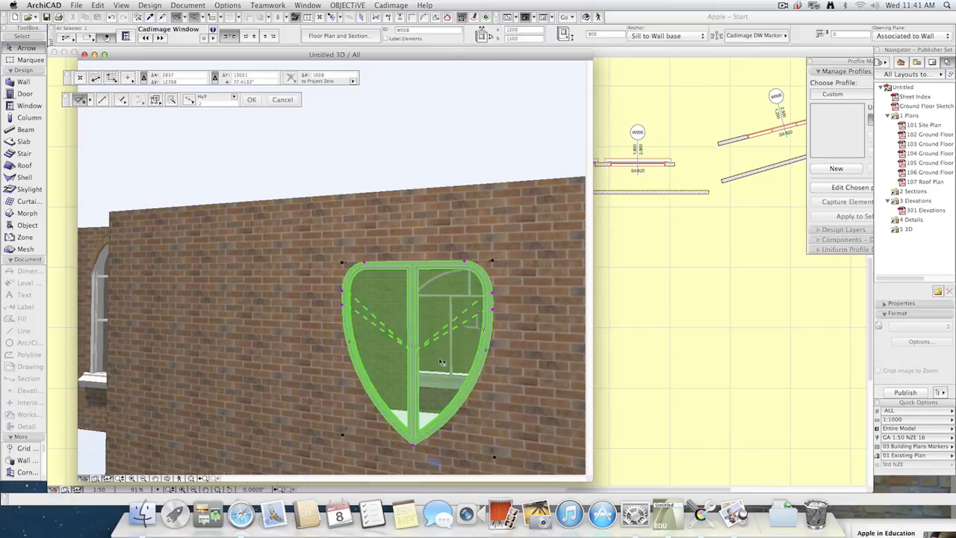
pyautogui.click(410, 349)
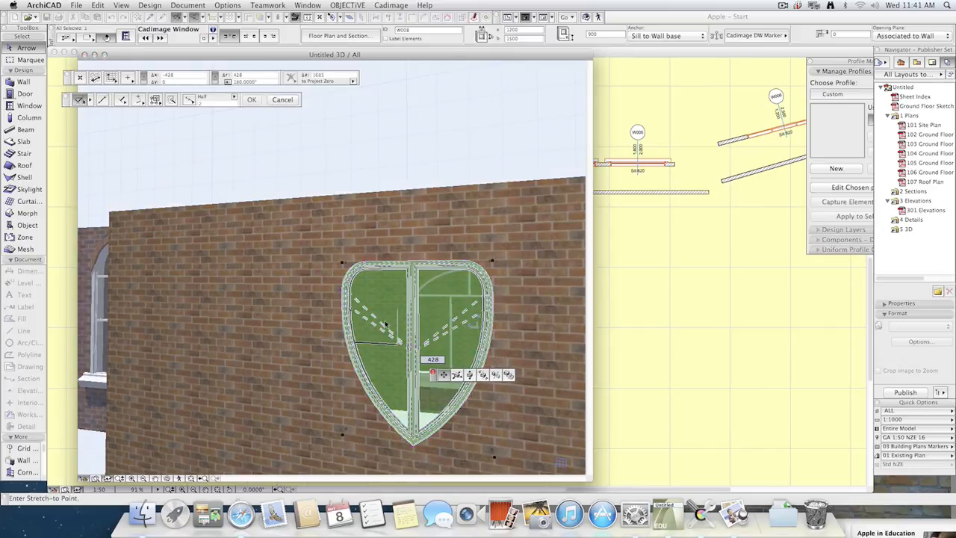
pyautogui.click(437, 384)
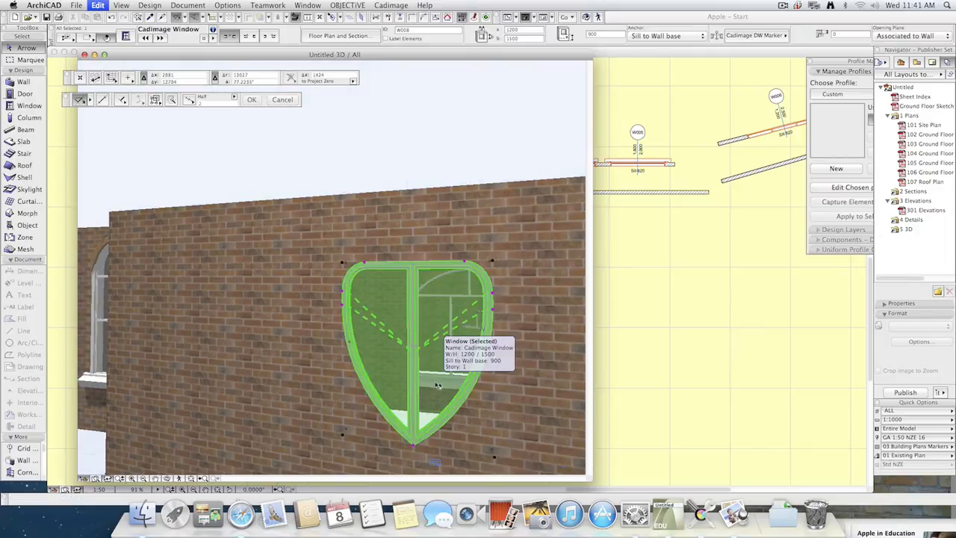
# Set the left casement's opening angle to 25 degrees, apply it and deselect the window.
pyautogui.doubleClick(437, 385)
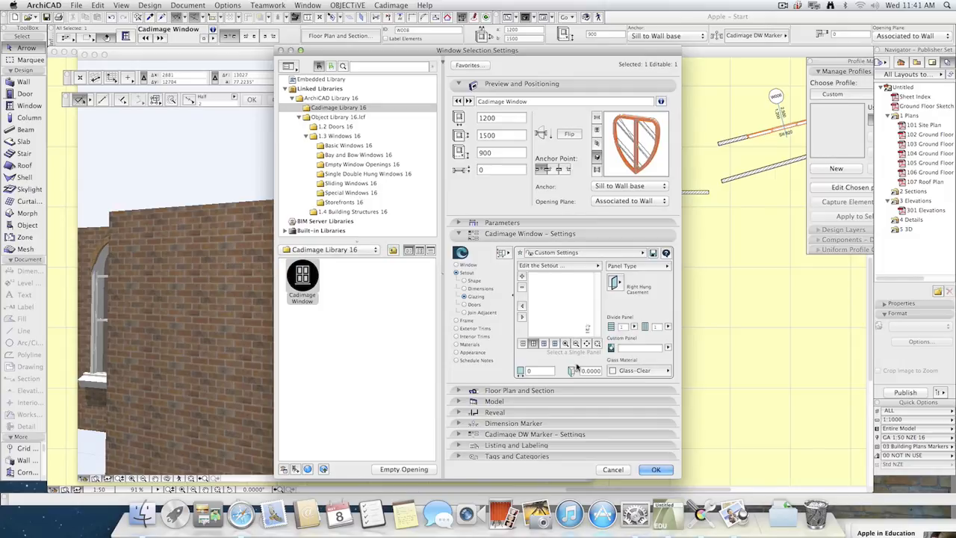
pyautogui.doubleClick(590, 371)
pyautogui.write('25')
pyautogui.click(654, 470)
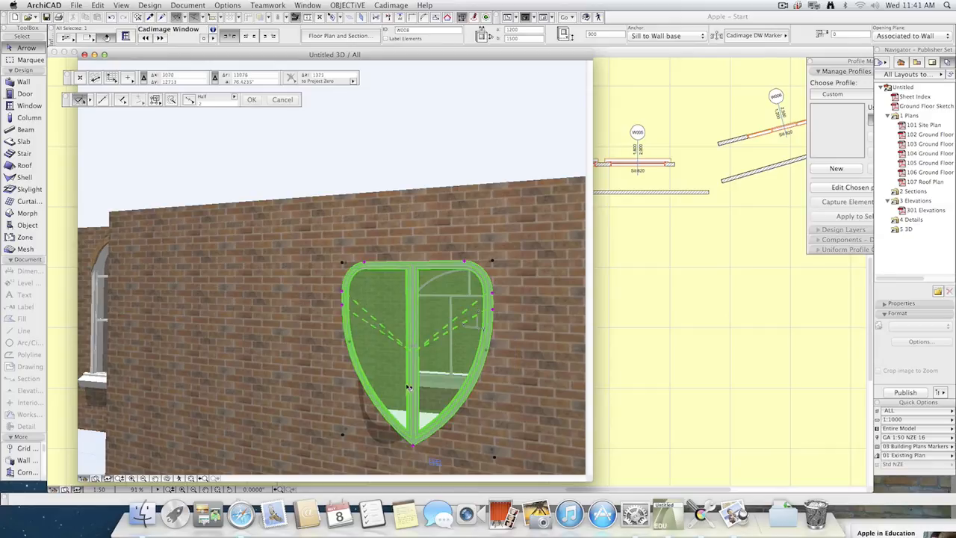
pyautogui.click(404, 172)
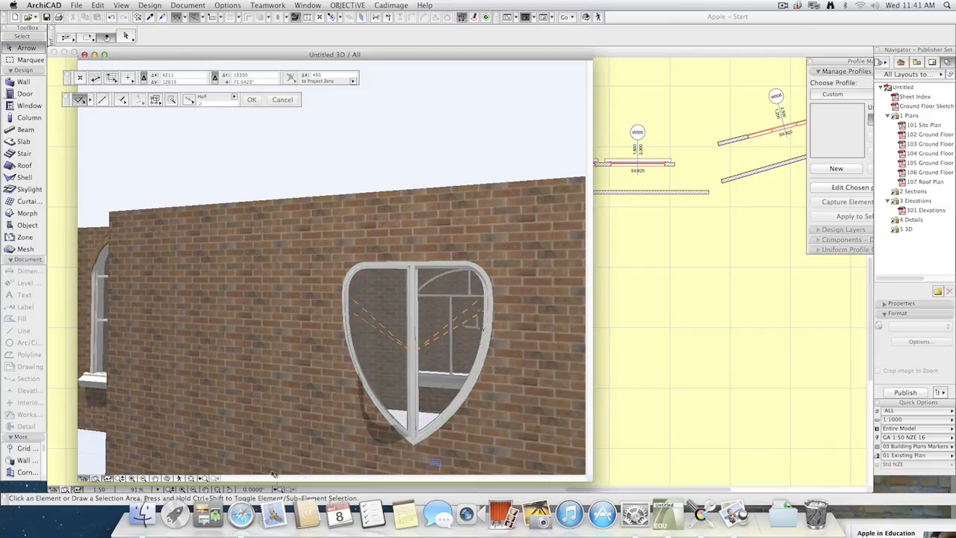
# Walk around the shield-shaped window in 3D to examine its opened casement, and select the window.
pyautogui.click(180, 477)
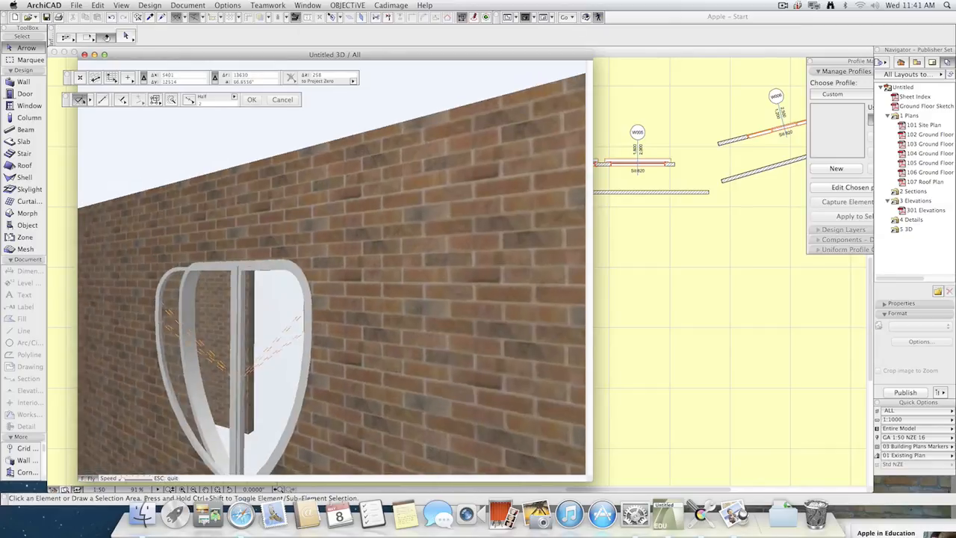
pyautogui.press('Left')
pyautogui.press('Down')
pyautogui.press('Up')
pyautogui.press('Left')
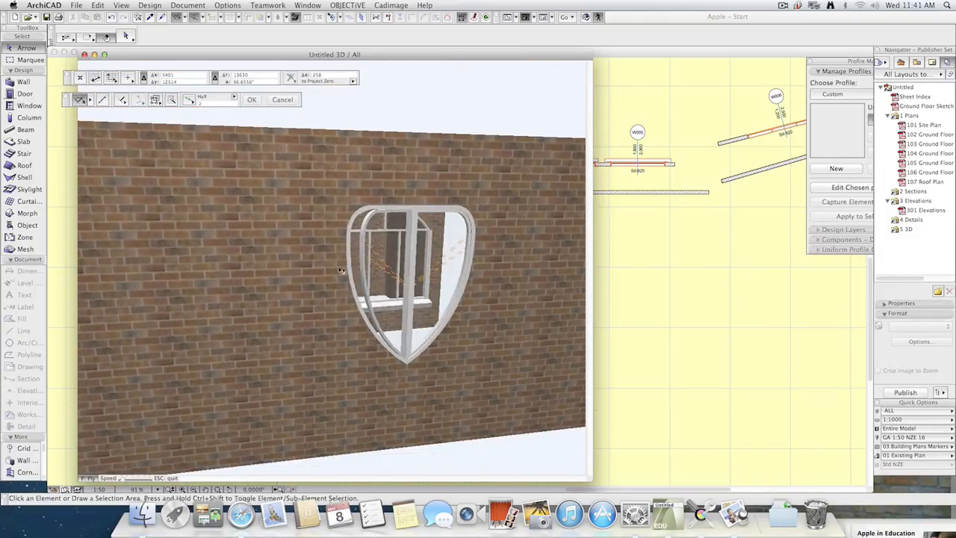
pyautogui.press('Escape')
pyautogui.click(365, 268)
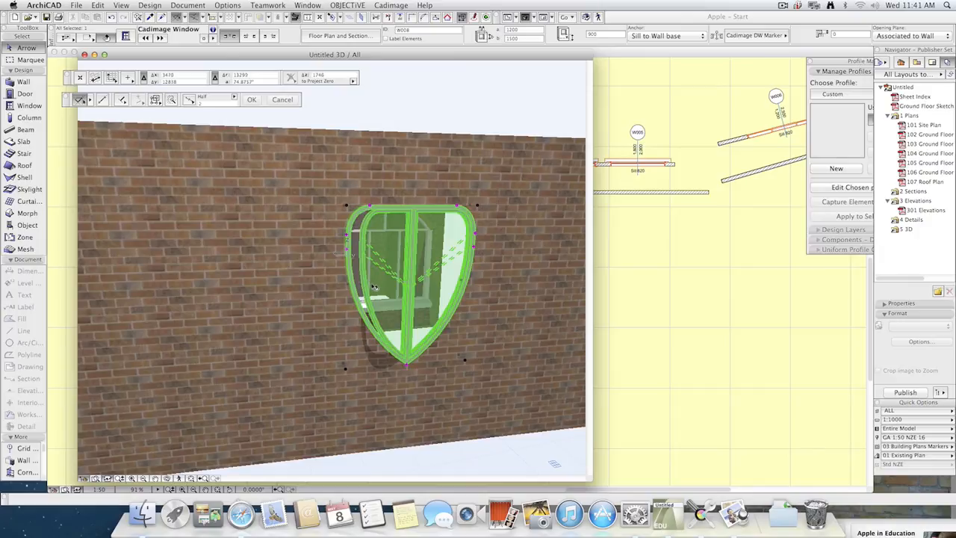
# Set the left casement's opening angle to 750, apply it, deselect the shield-shaped window and render a close 3D view of it.
pyautogui.press('super+t')
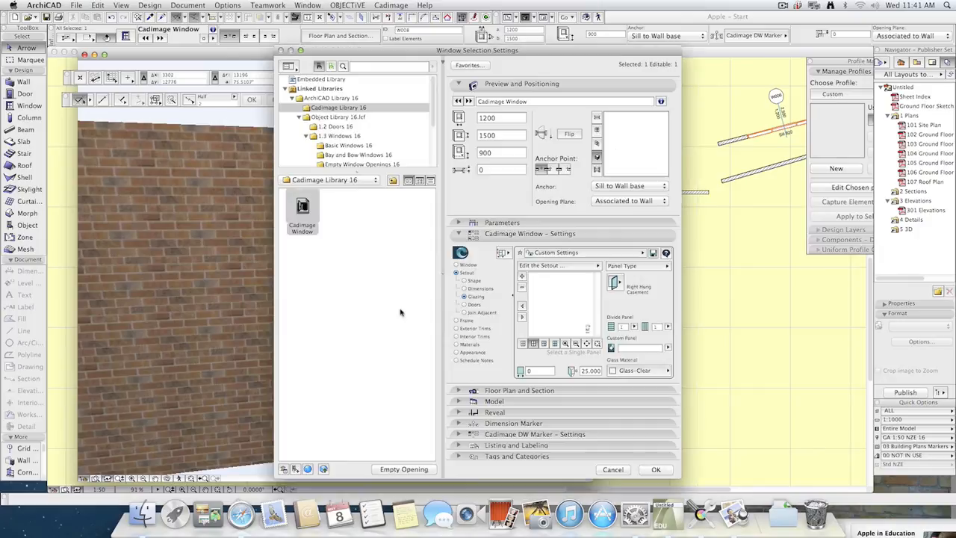
pyautogui.click(483, 289)
pyautogui.click(482, 297)
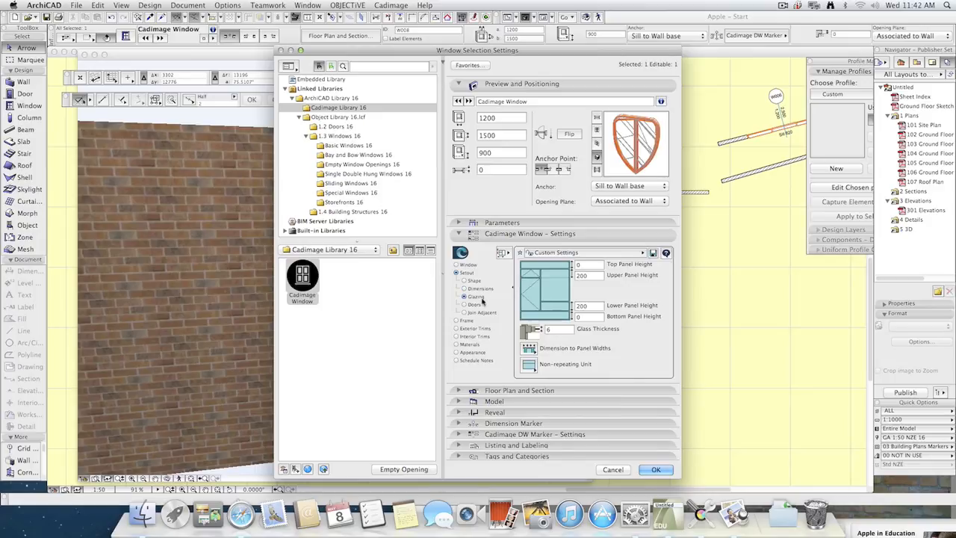
pyautogui.click(594, 371)
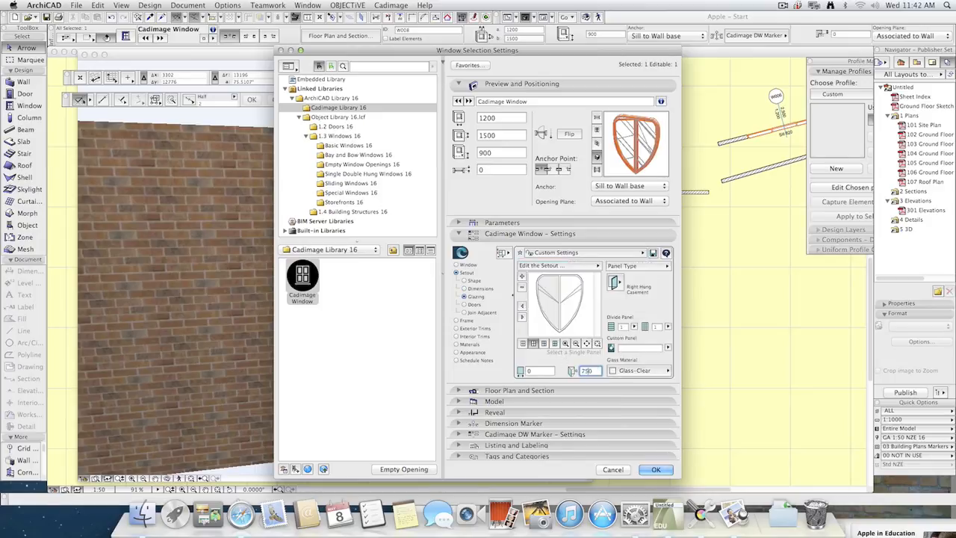
pyautogui.press('Return')
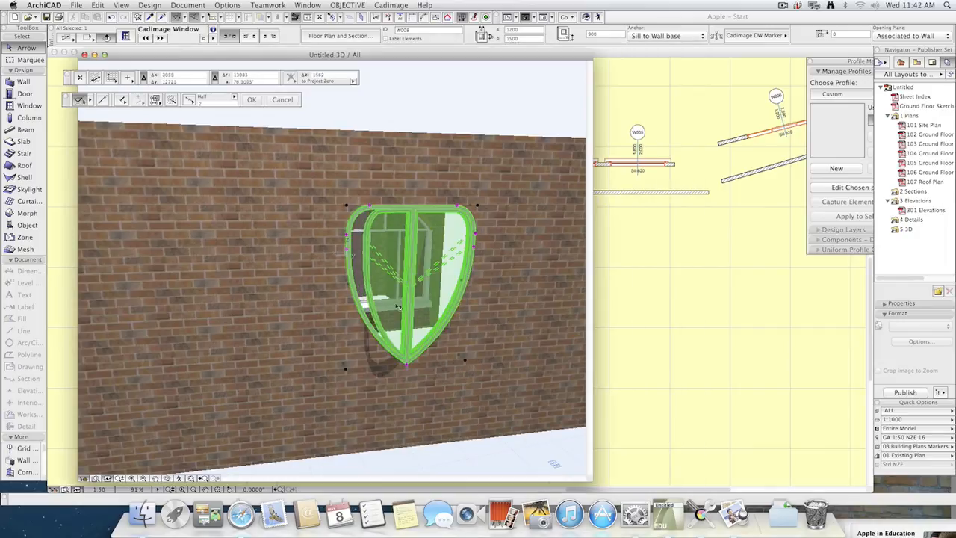
pyautogui.scroll(3, 423, 293)
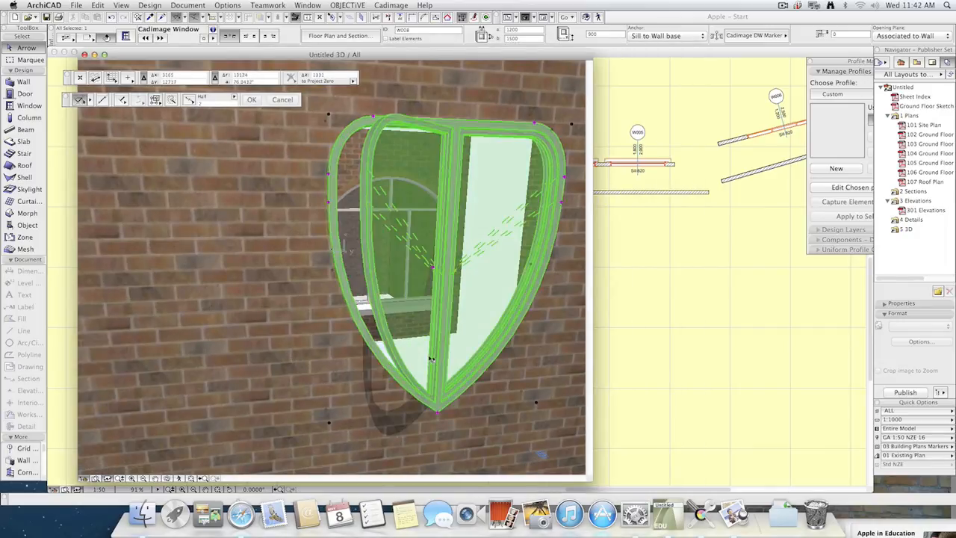
pyautogui.press('Escape')
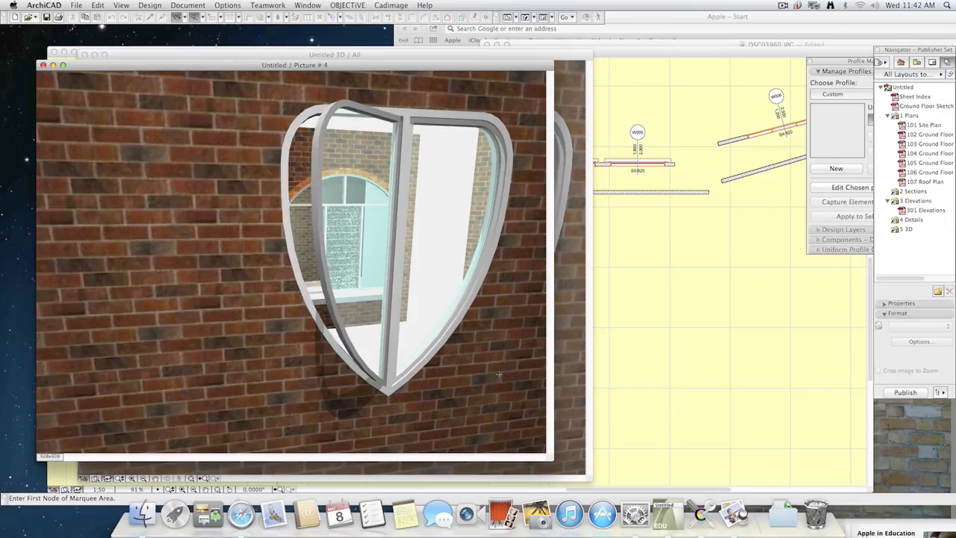
# Select the shield-shaped window in 3D again and set its Top Panel Height to 200 in the setout dimensions.
pyautogui.press('F3')
pyautogui.click(441, 293)
pyautogui.press('super+t')
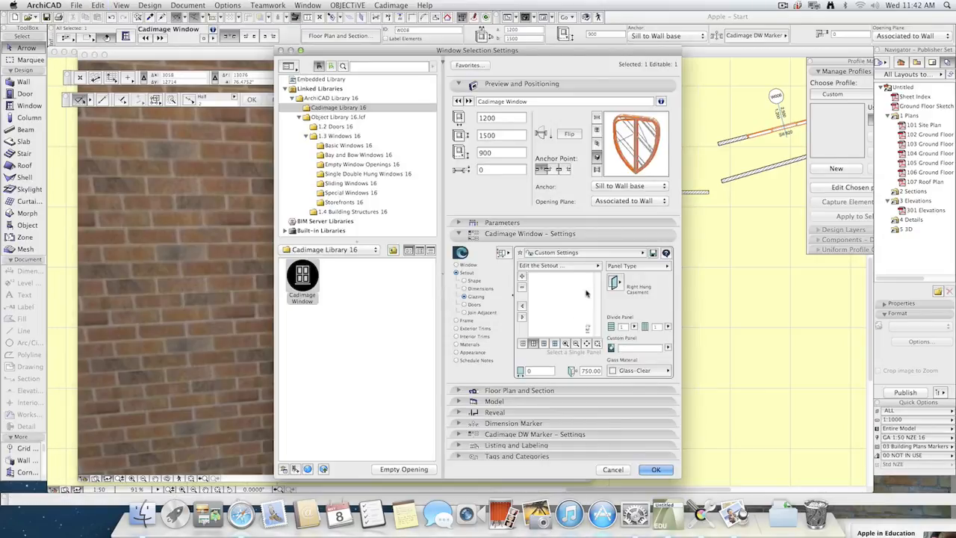
pyautogui.click(478, 289)
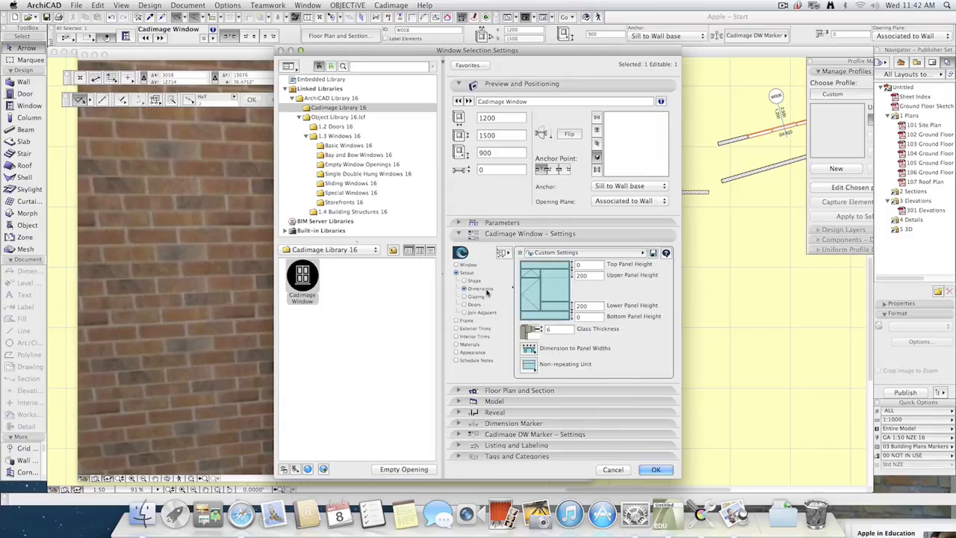
pyautogui.click(586, 266)
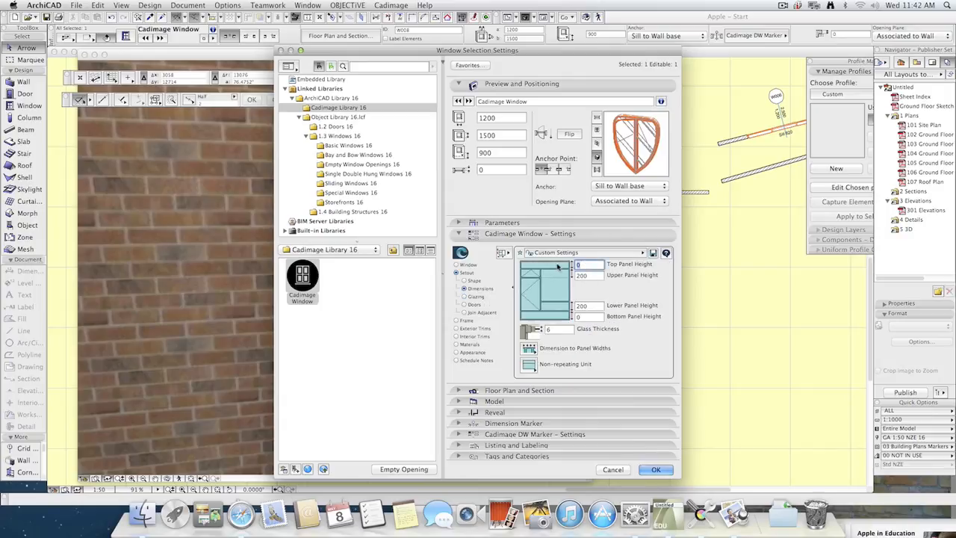
pyautogui.write('100')
pyautogui.press('Tab')
pyautogui.hotkey('shift', 'Tab')
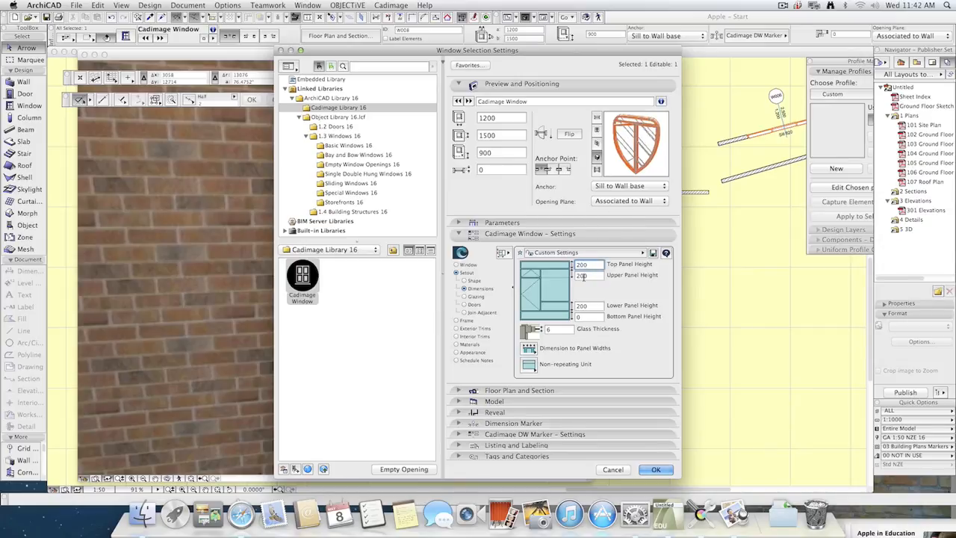
pyautogui.press('Tab')
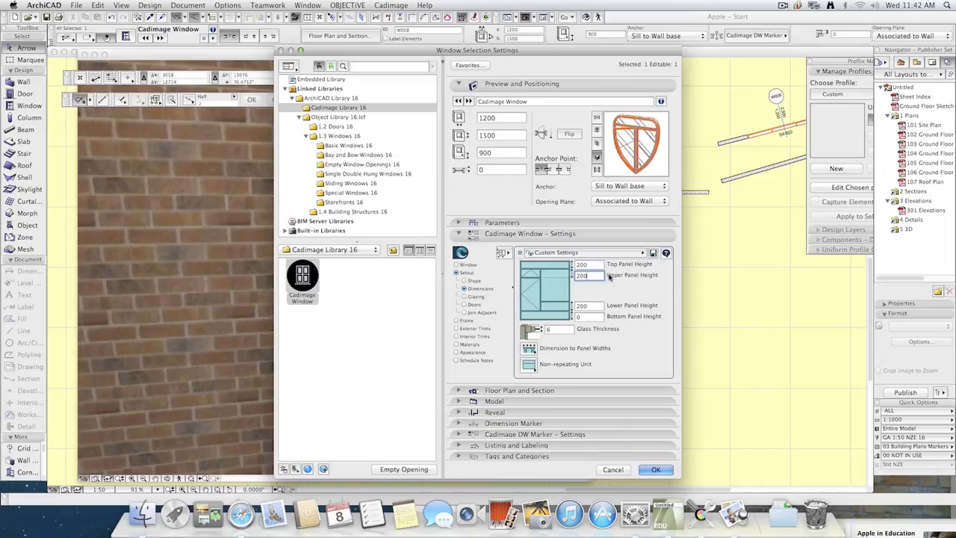
# Change the glazing type of the window's new top section from Fixed Pane to Panel.
pyautogui.click(477, 297)
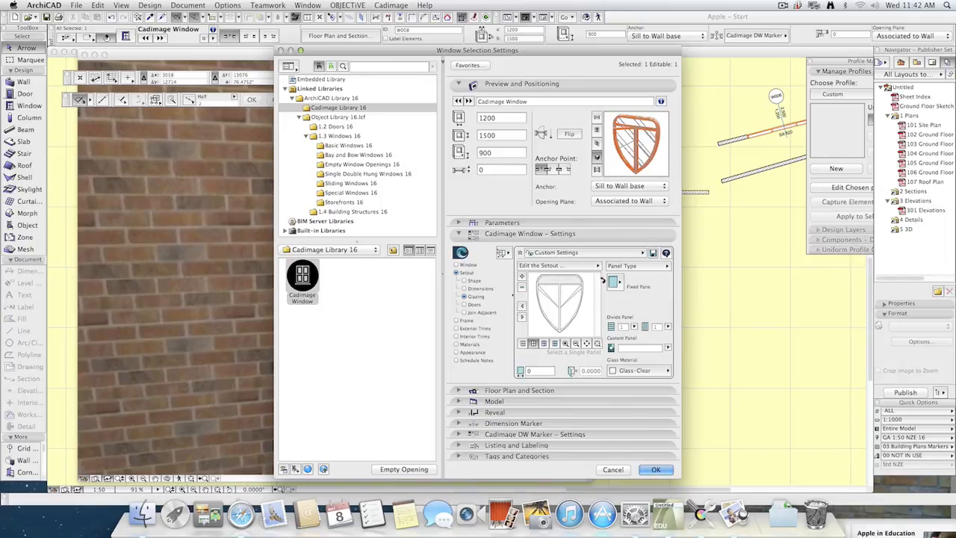
pyautogui.click(615, 282)
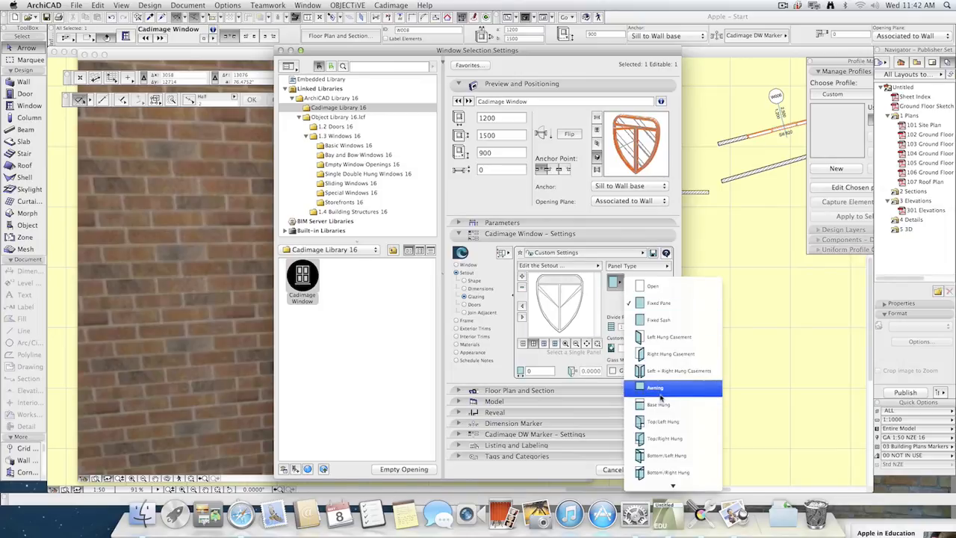
pyautogui.scroll(-3, 661, 395)
pyautogui.scroll(-5, 654, 506)
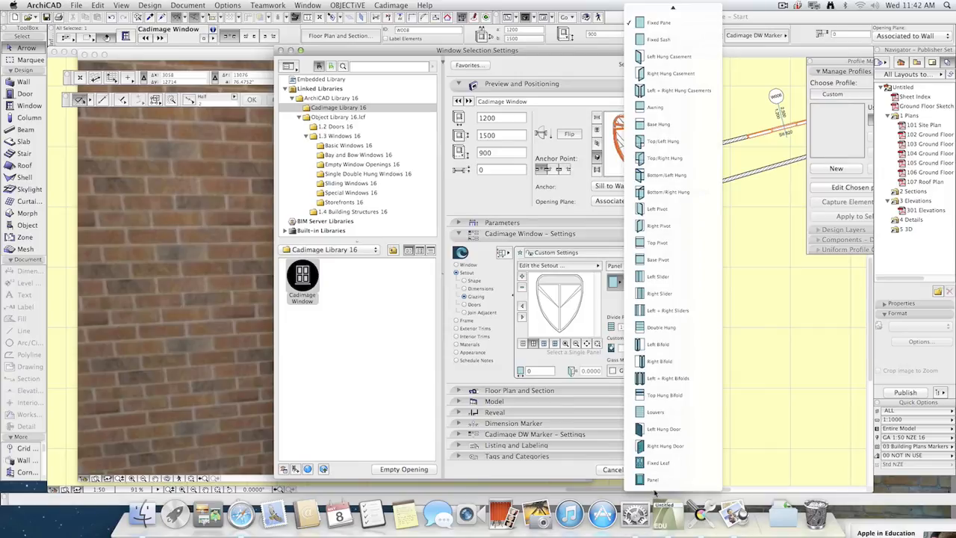
pyautogui.scroll(1, 702, 441)
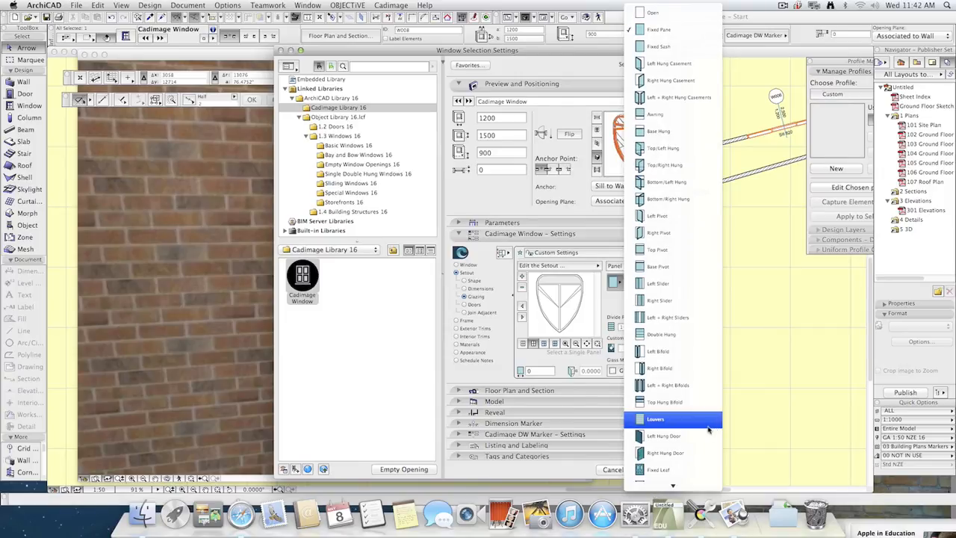
pyautogui.scroll(-1, 706, 429)
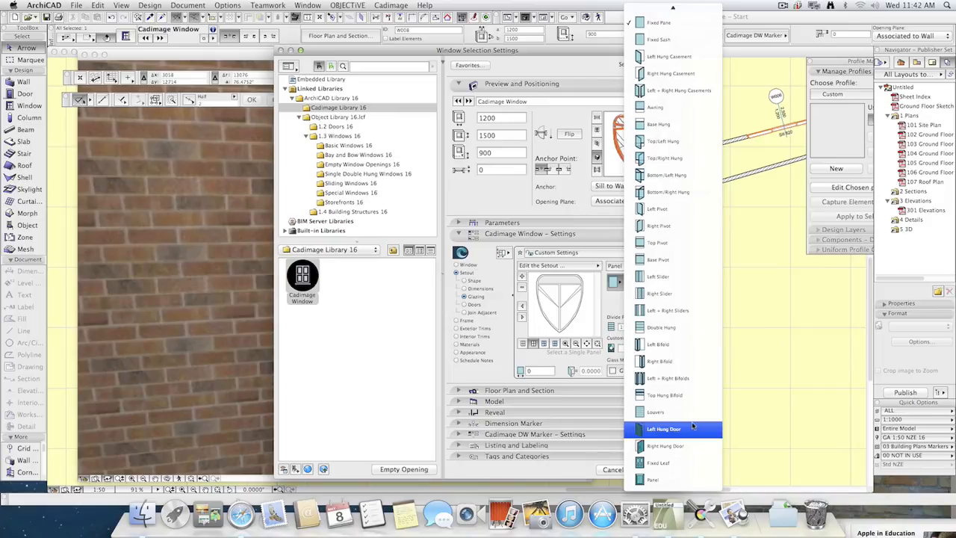
pyautogui.click(655, 481)
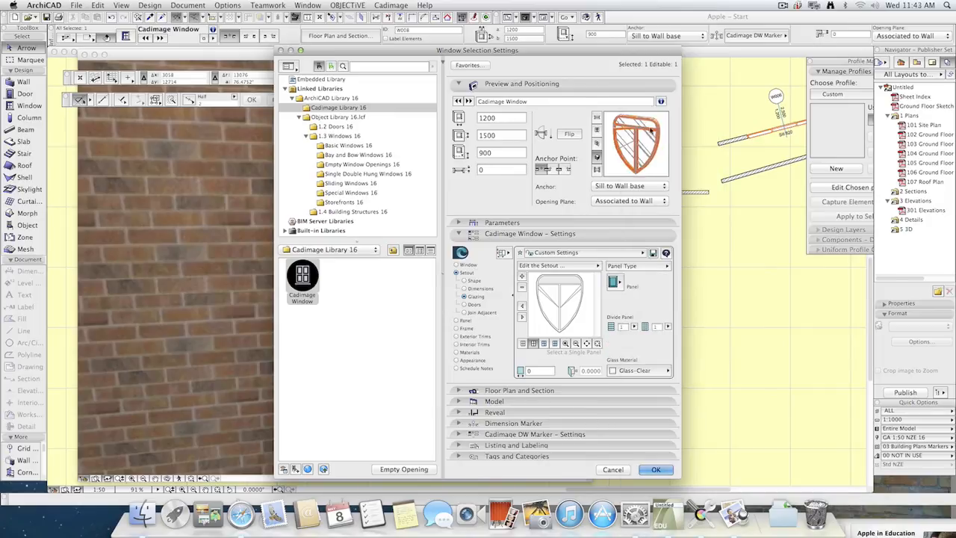
# Set the top panel's material to Bronze and apply the window settings.
pyautogui.click(635, 369)
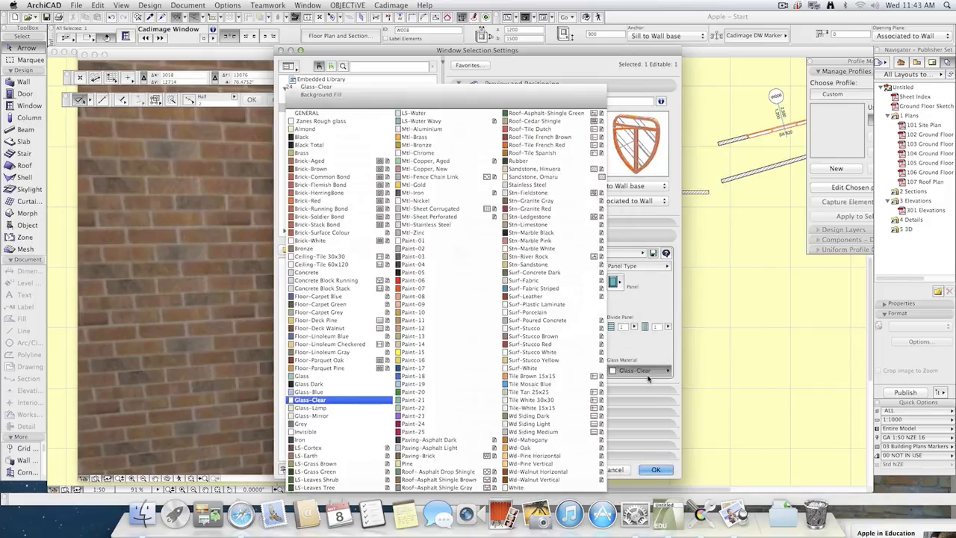
pyautogui.click(291, 249)
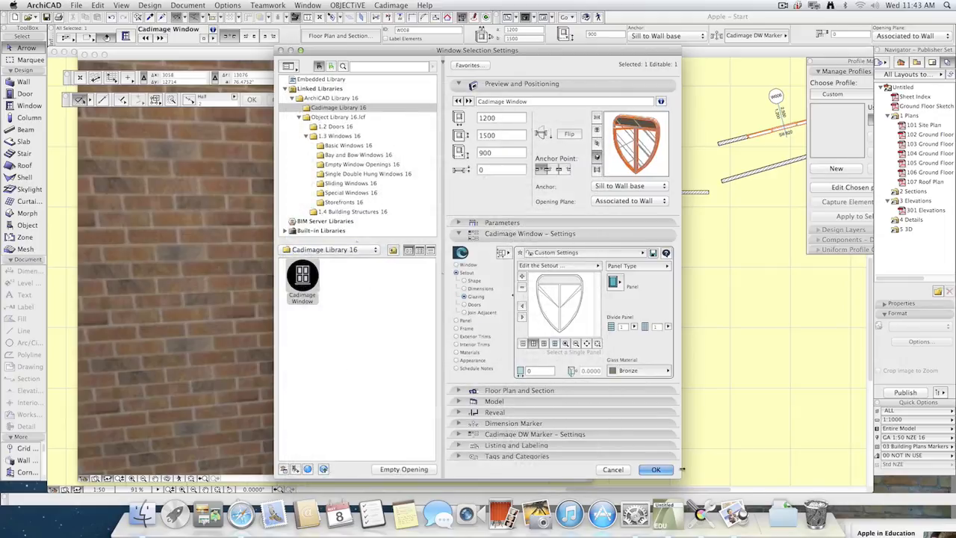
pyautogui.click(656, 469)
# Return to the 3D view with the window deselected and render the shield-shaped window with its top panel.
pyautogui.click(652, 344)
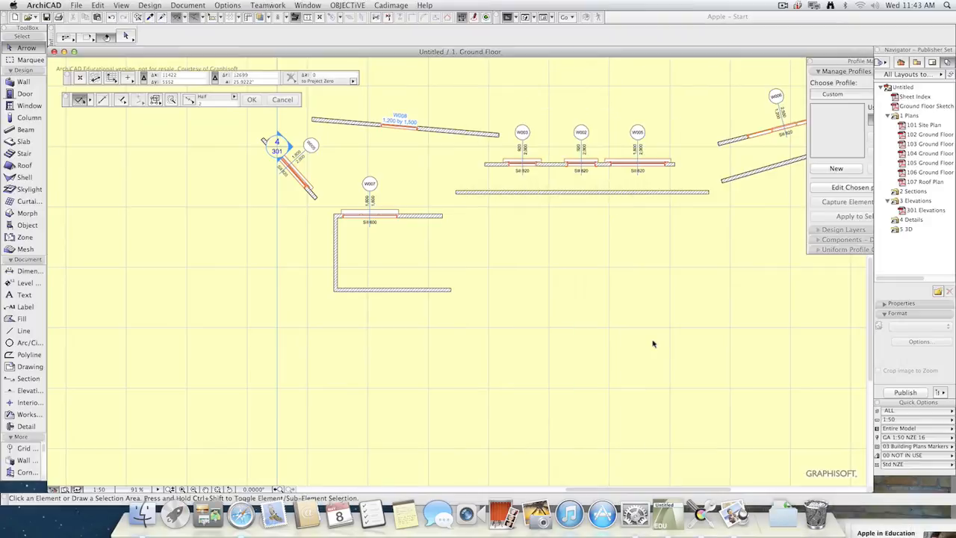
pyautogui.press('F3')
pyautogui.click(574, 321)
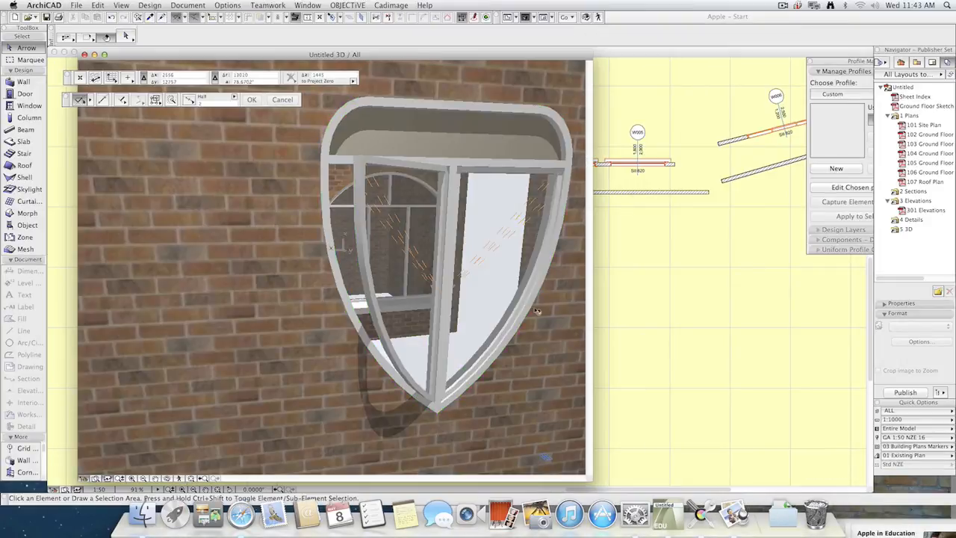
pyautogui.press('super+alt+r')
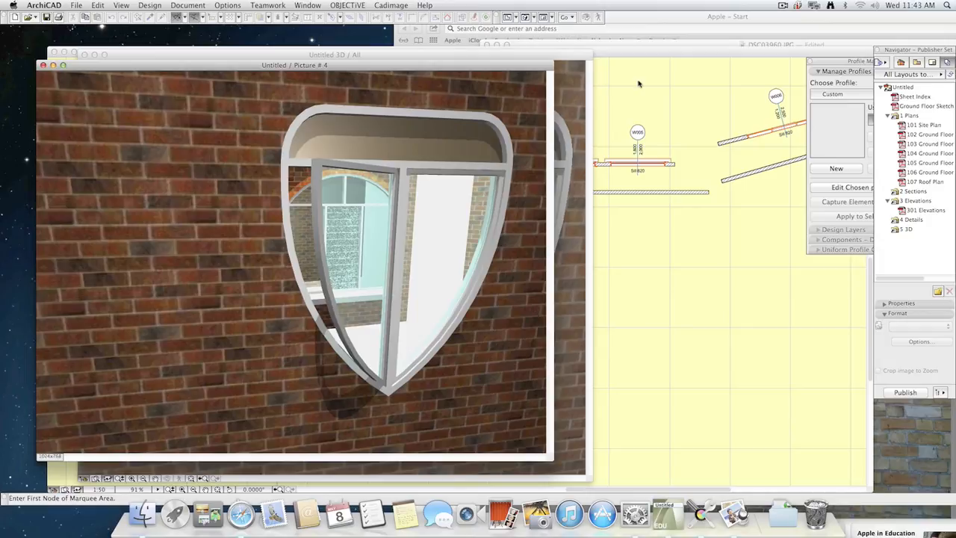
pyautogui.click(781, 5)
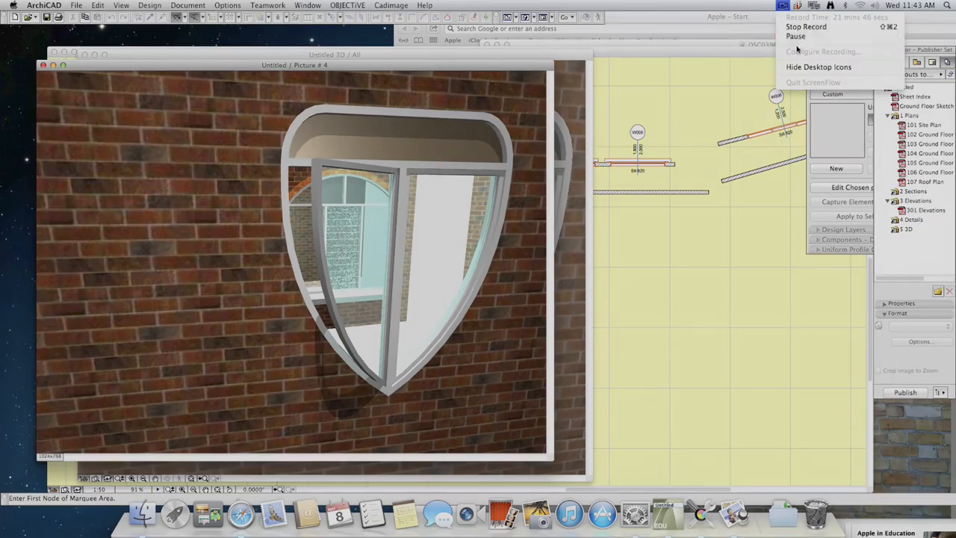